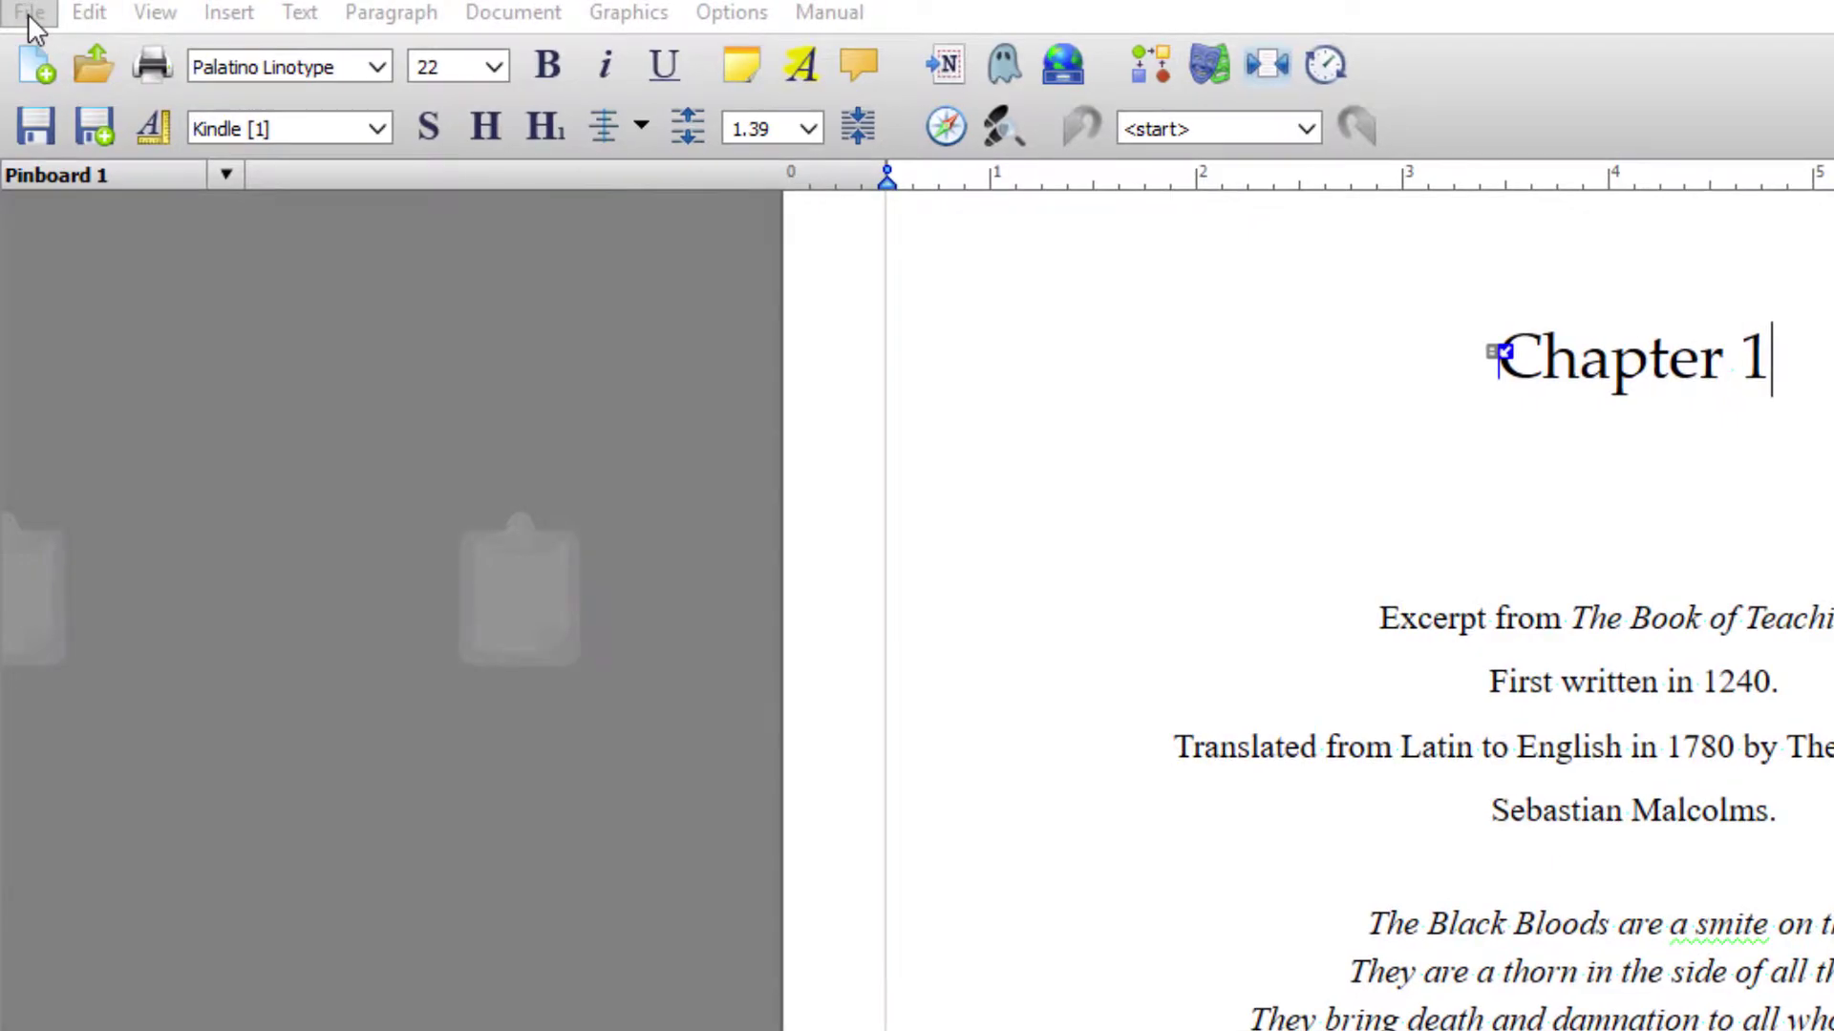
Review the publish formats for 'Temporal Drift': ePub, PDF, Word 'docx' and Editor-Friendly Pages
{"action": "left_click", "coordinate": [29, 14]}
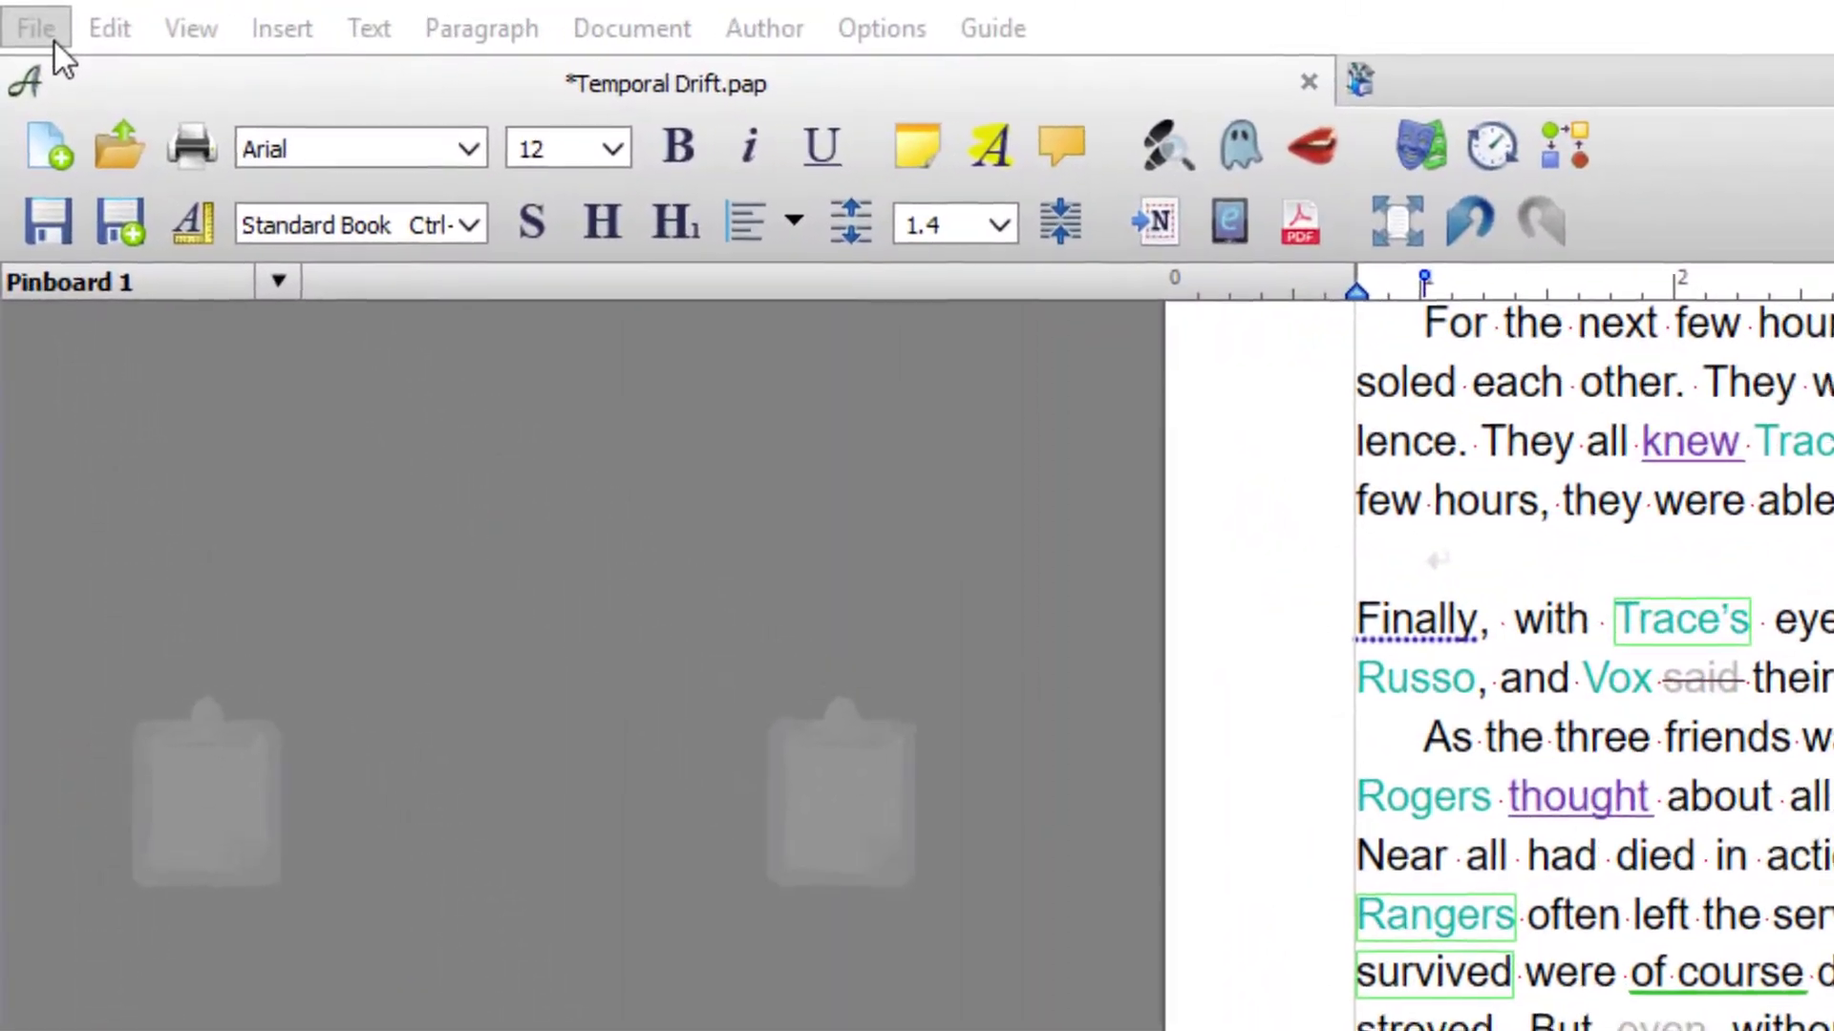
{"action": "left_click", "coordinate": [55, 41]}
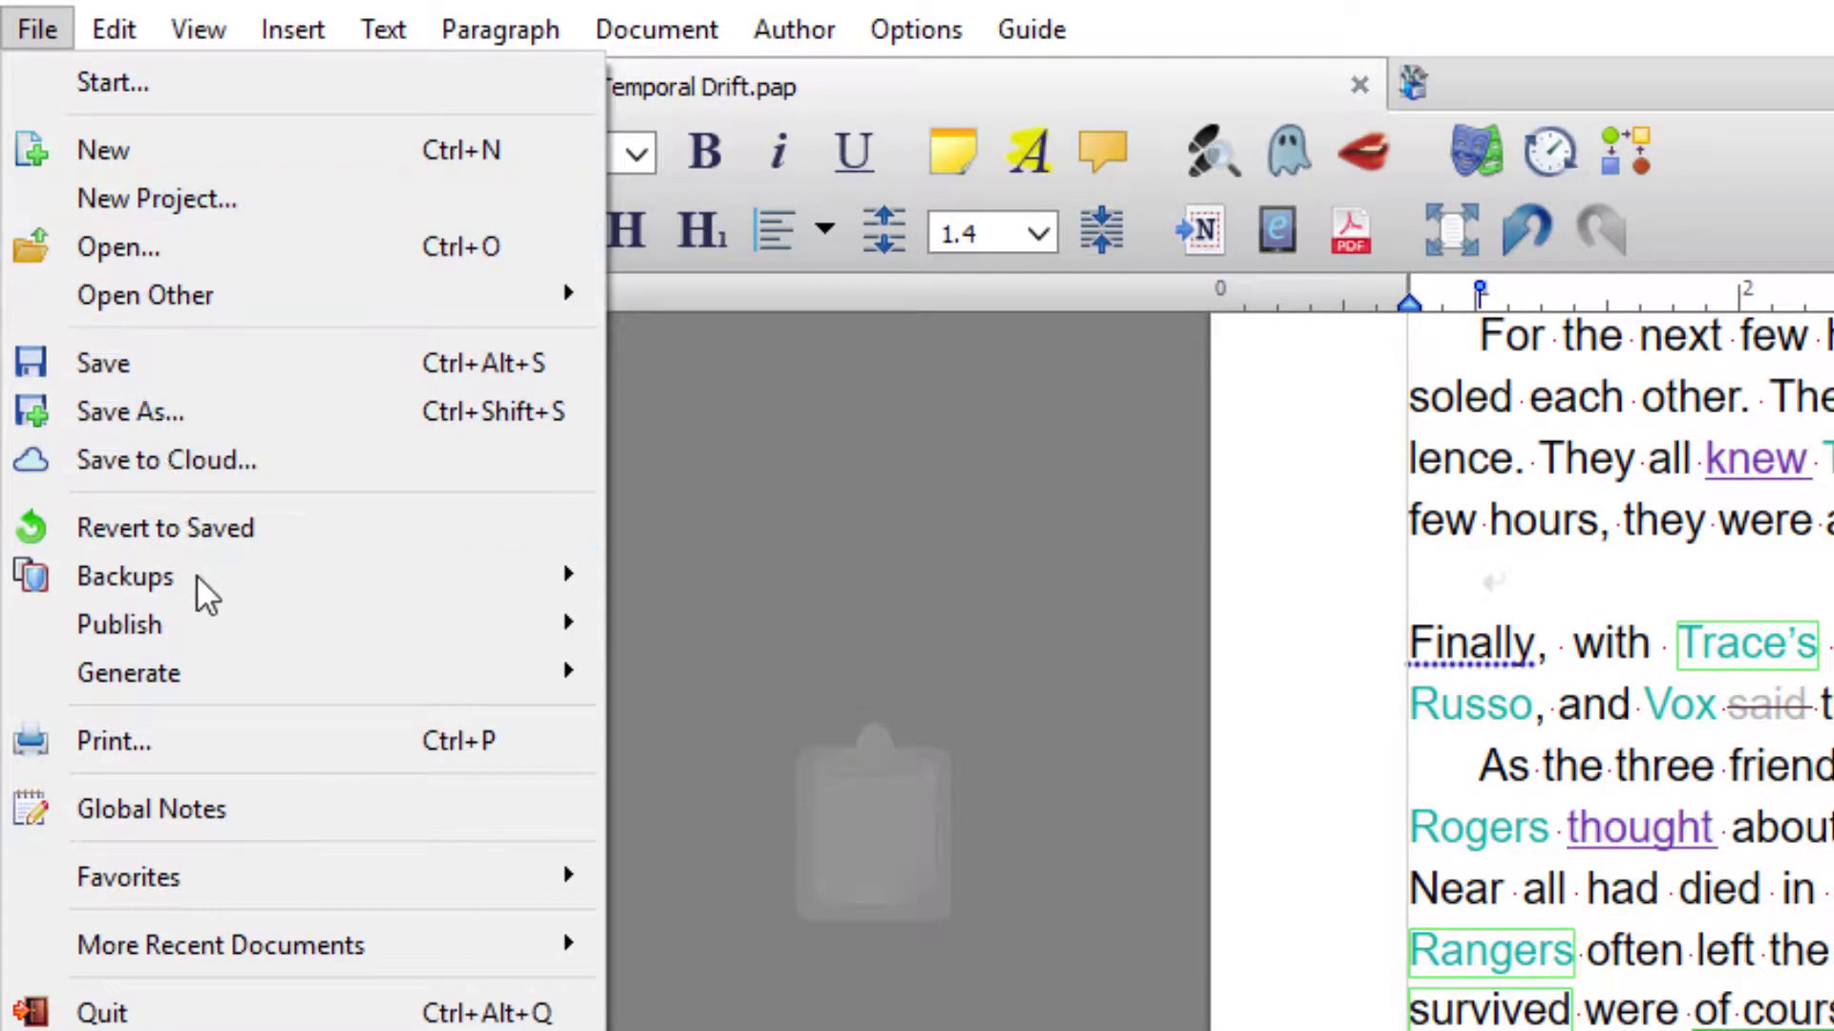
{"action": "mouse_move", "coordinate": [194, 637]}
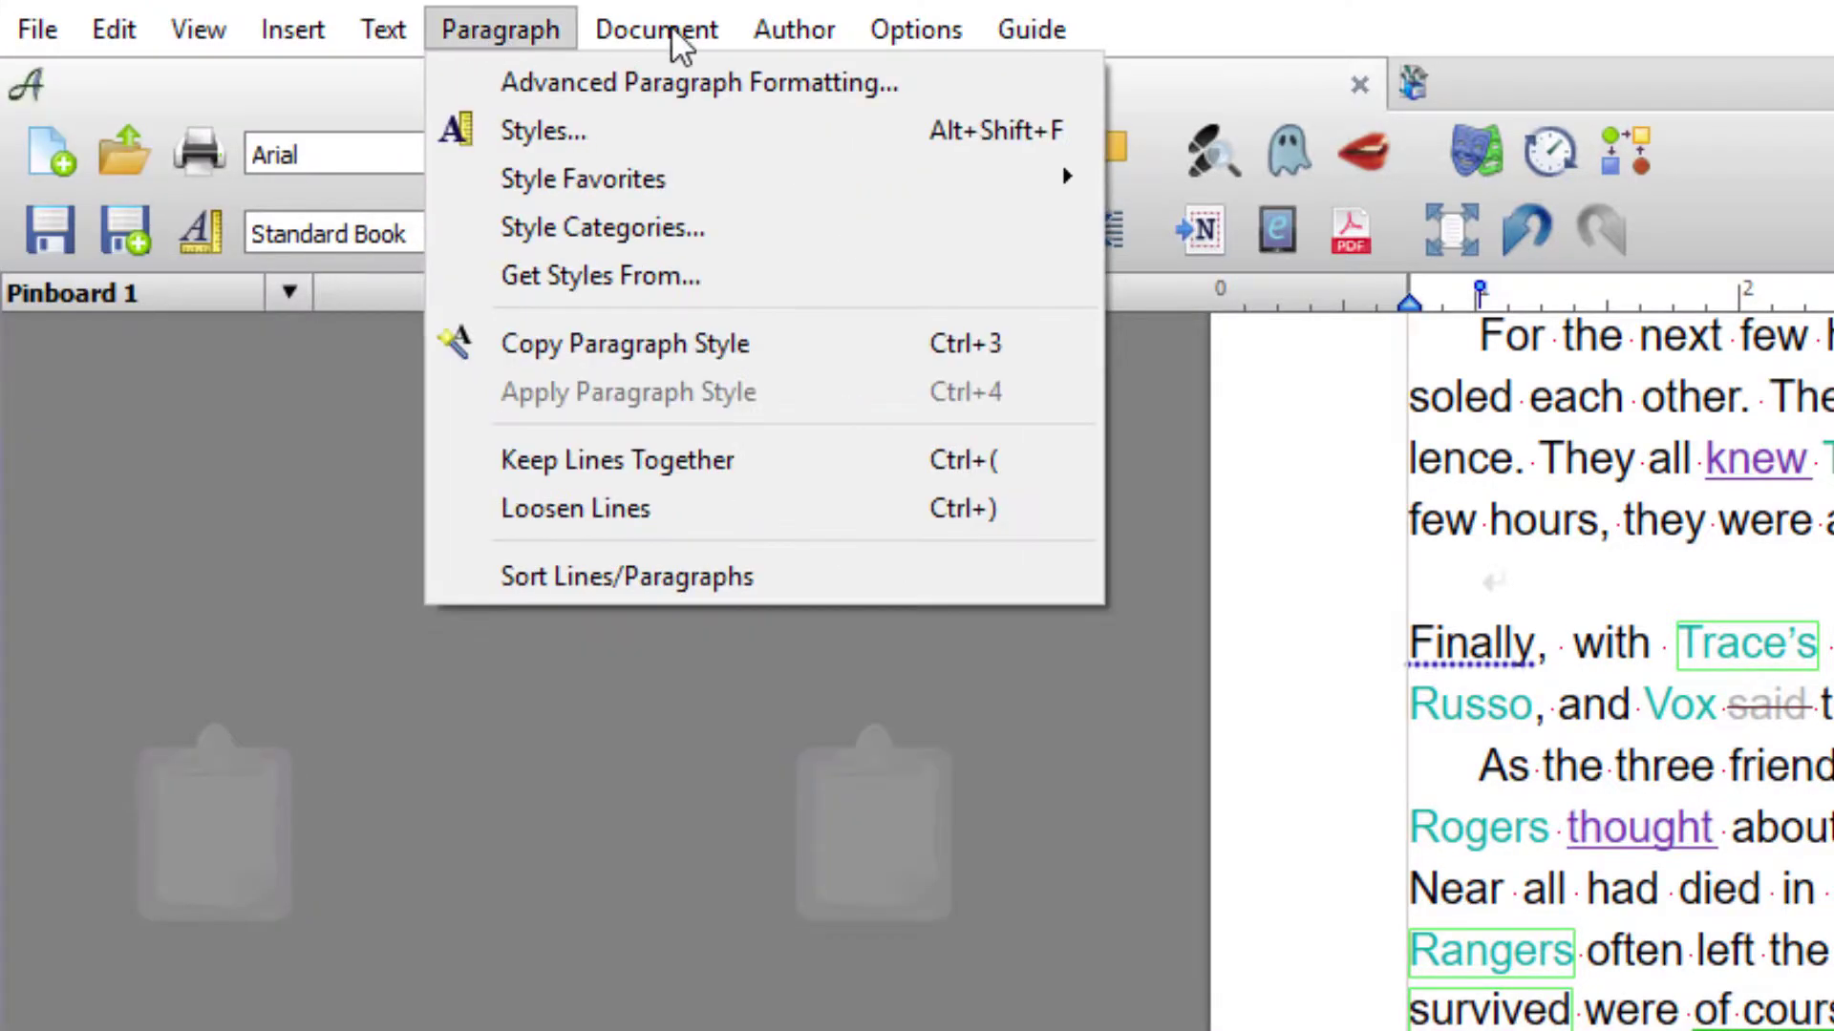
{"action": "mouse_move", "coordinate": [779, 43]}
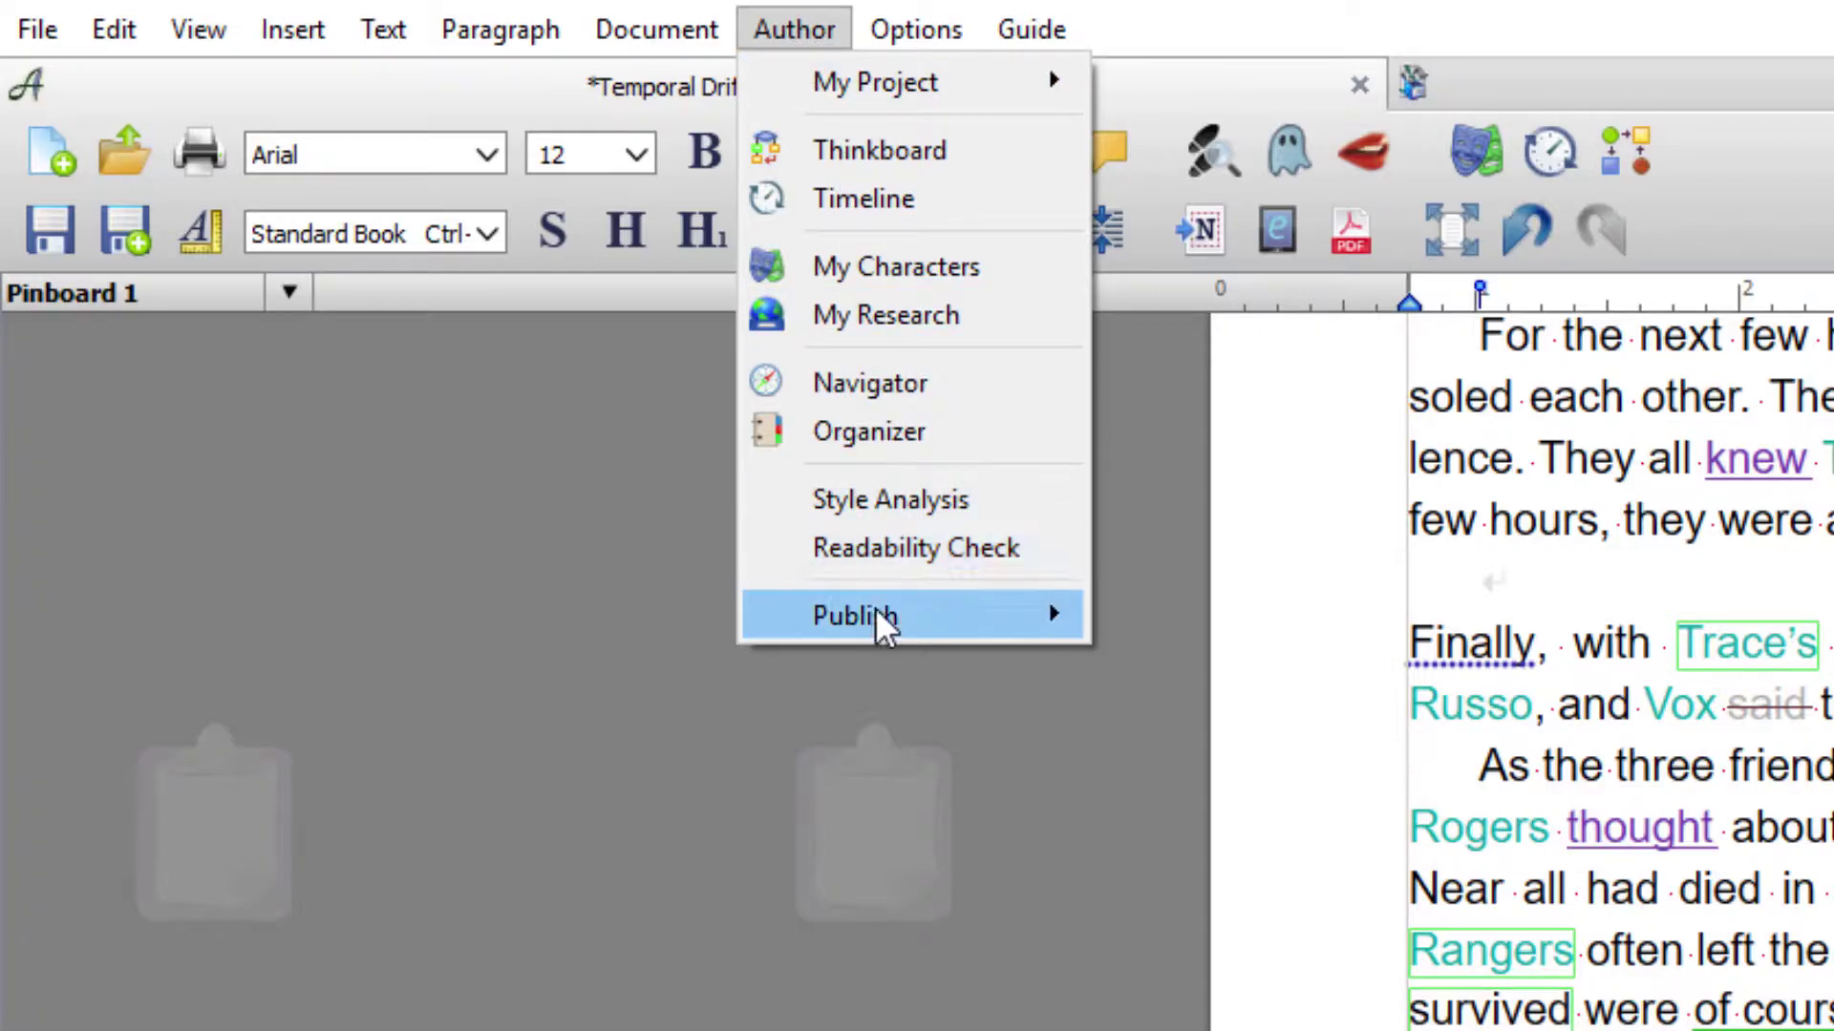
{"action": "mouse_move", "coordinate": [880, 623]}
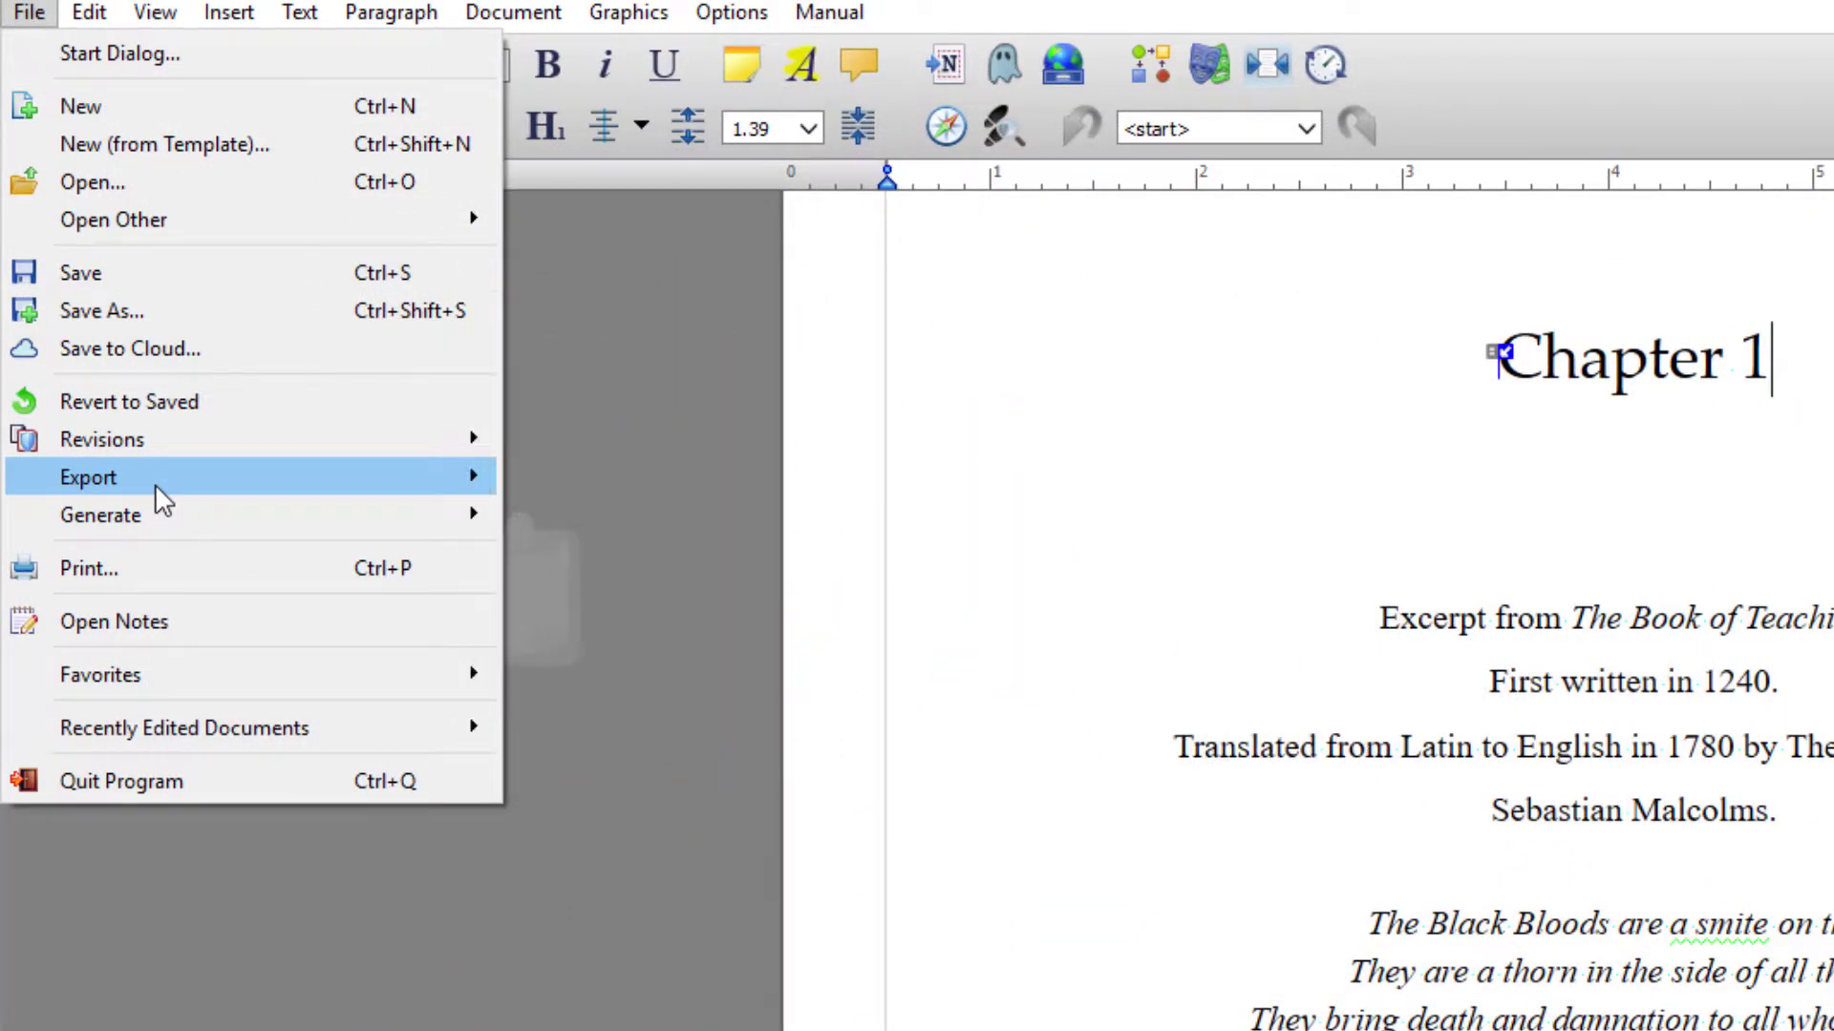
Open the HTML/E-book Export dialog to export 'Longthorn example.pap' as MOBI
{"action": "mouse_move", "coordinate": [157, 492]}
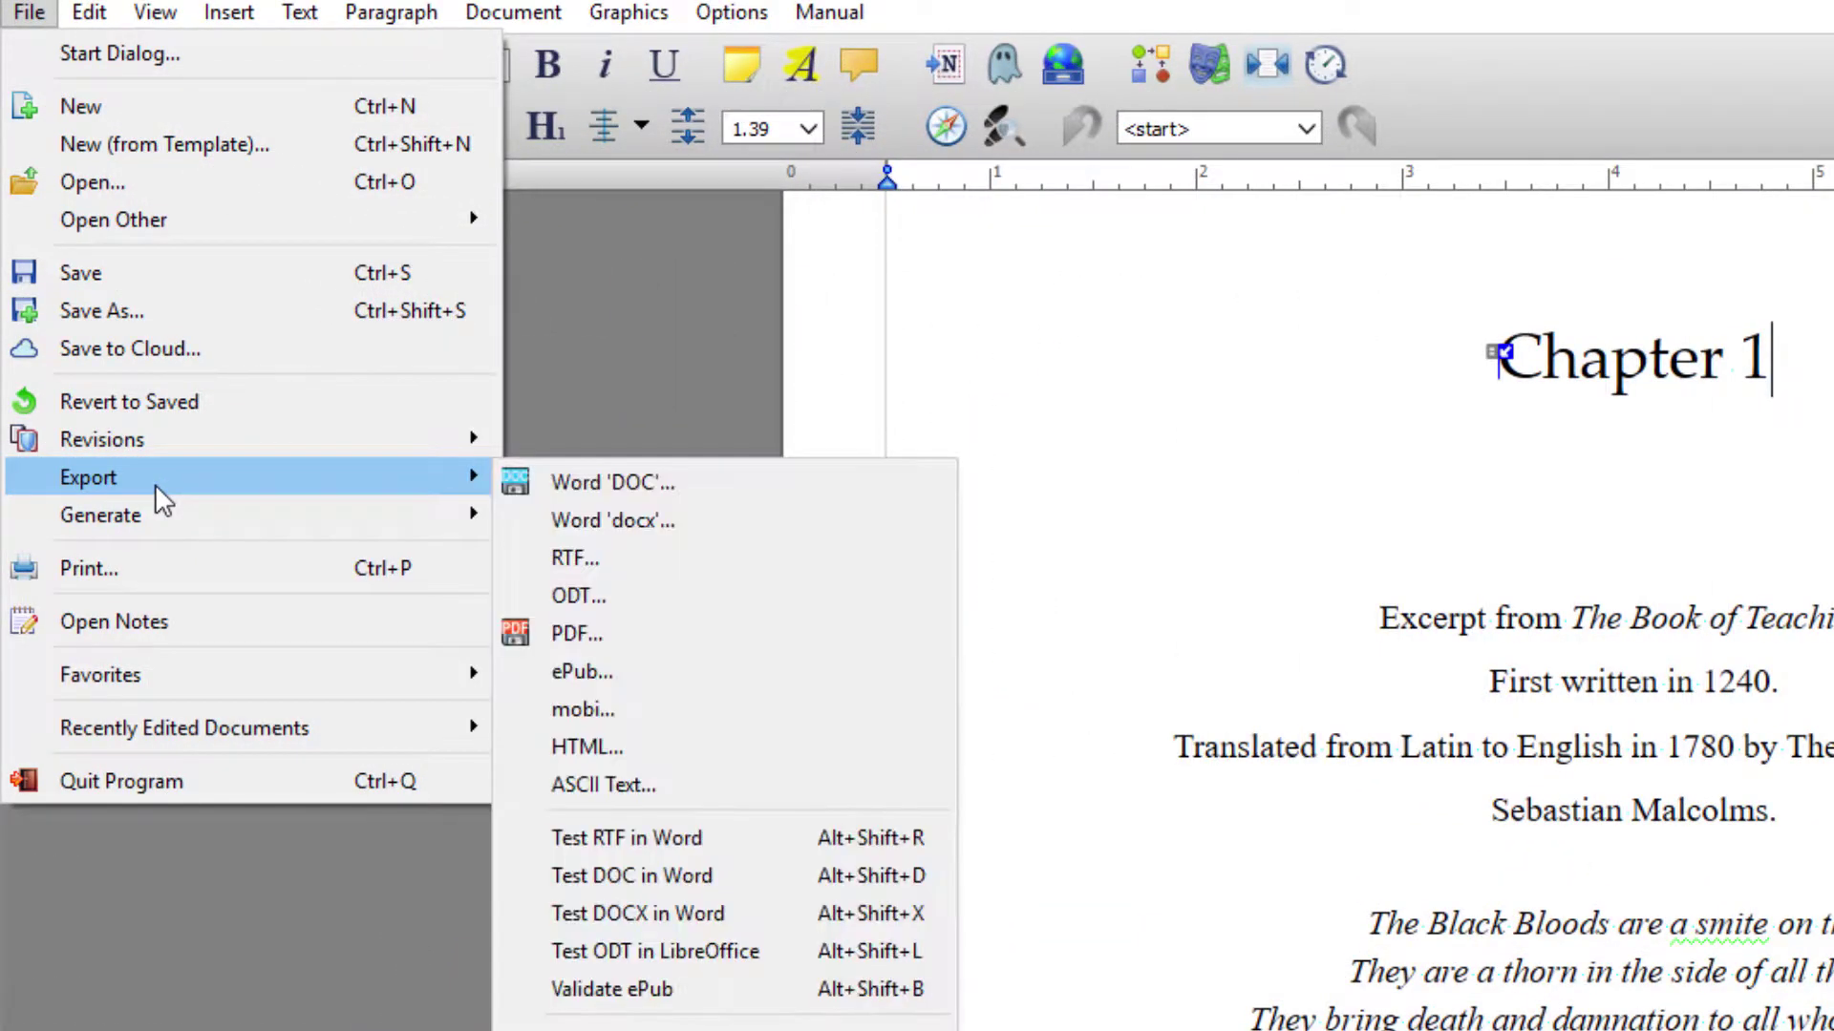
{"action": "left_click", "coordinate": [621, 707]}
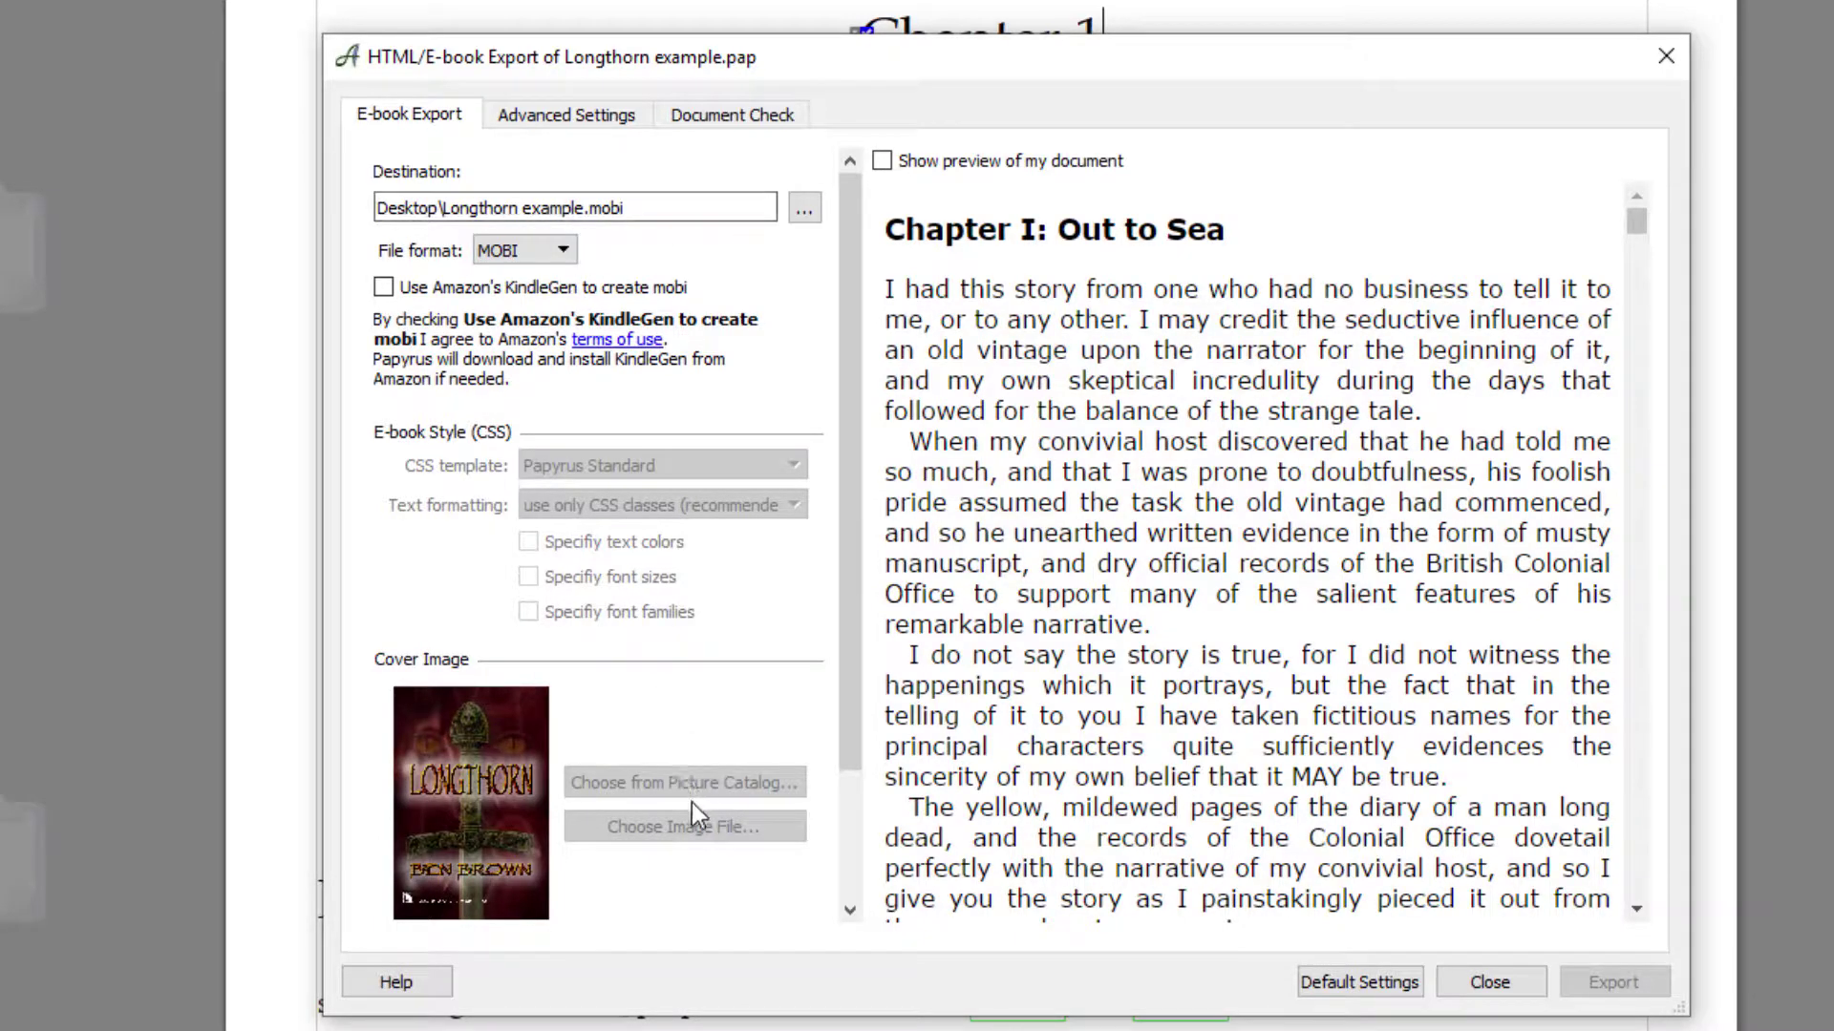
{"action": "left_click", "coordinate": [748, 111]}
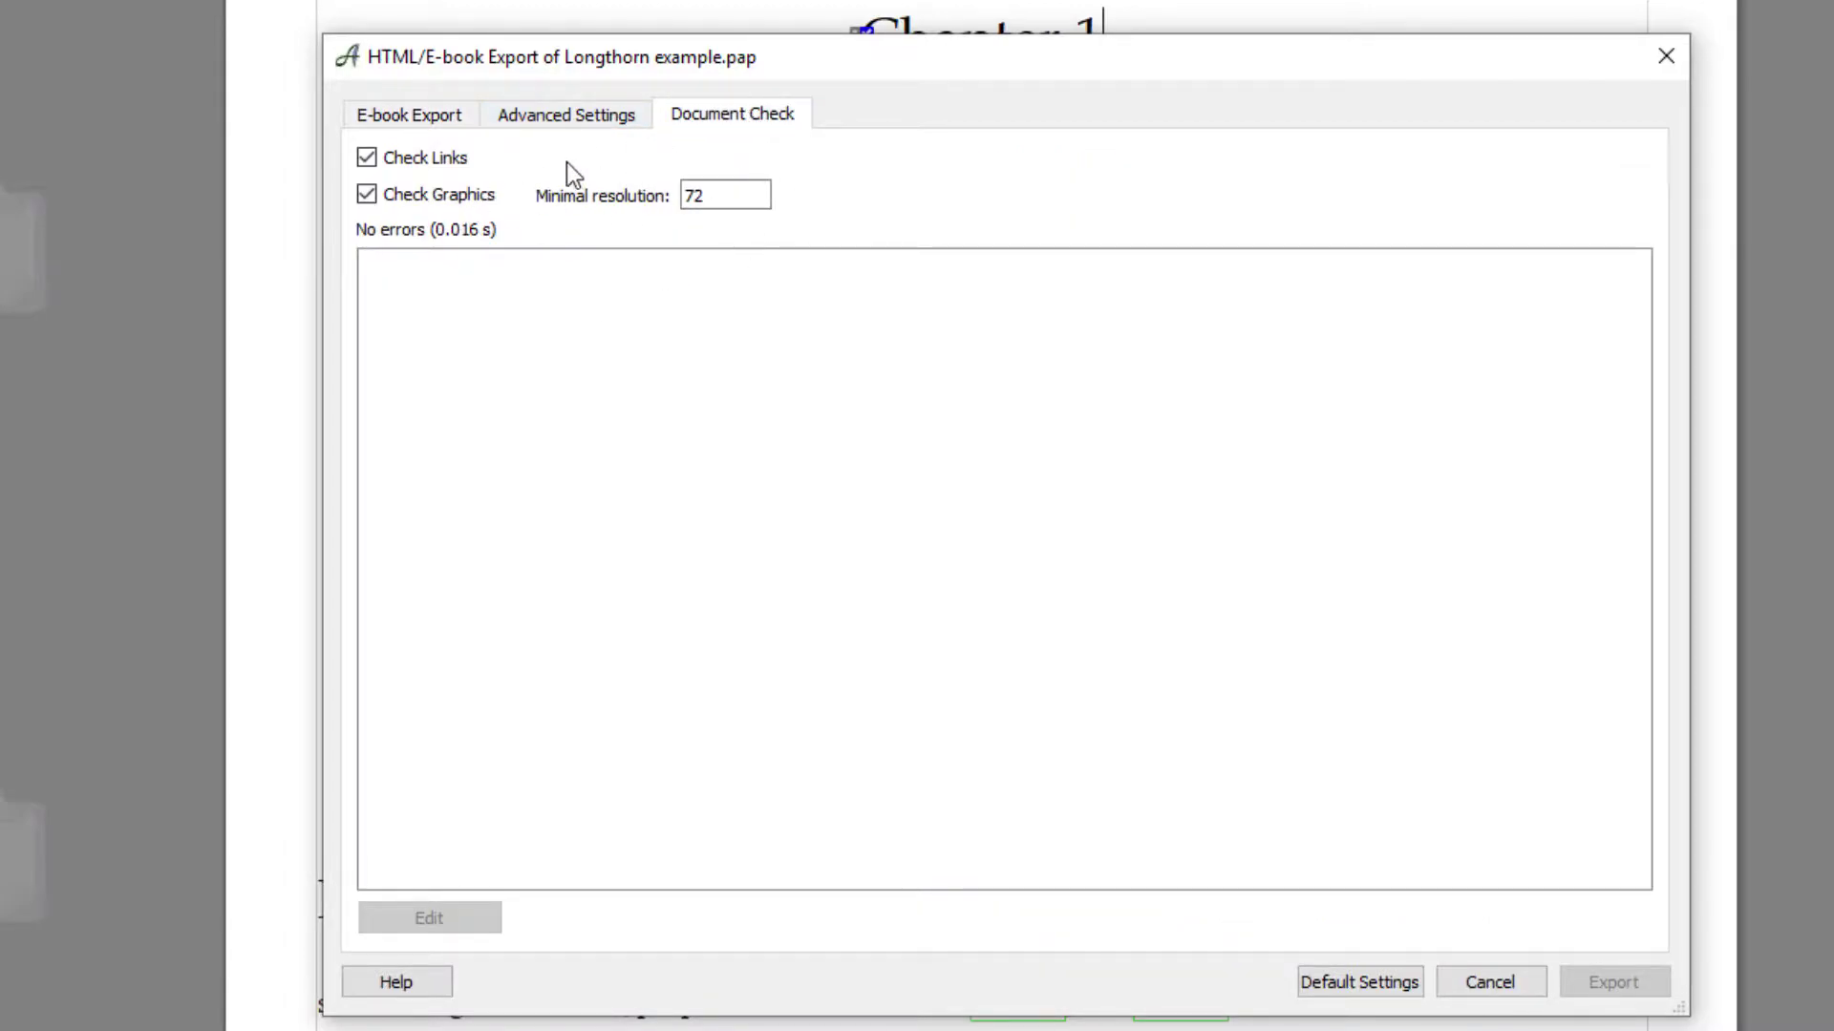
{"action": "left_click", "coordinate": [615, 116]}
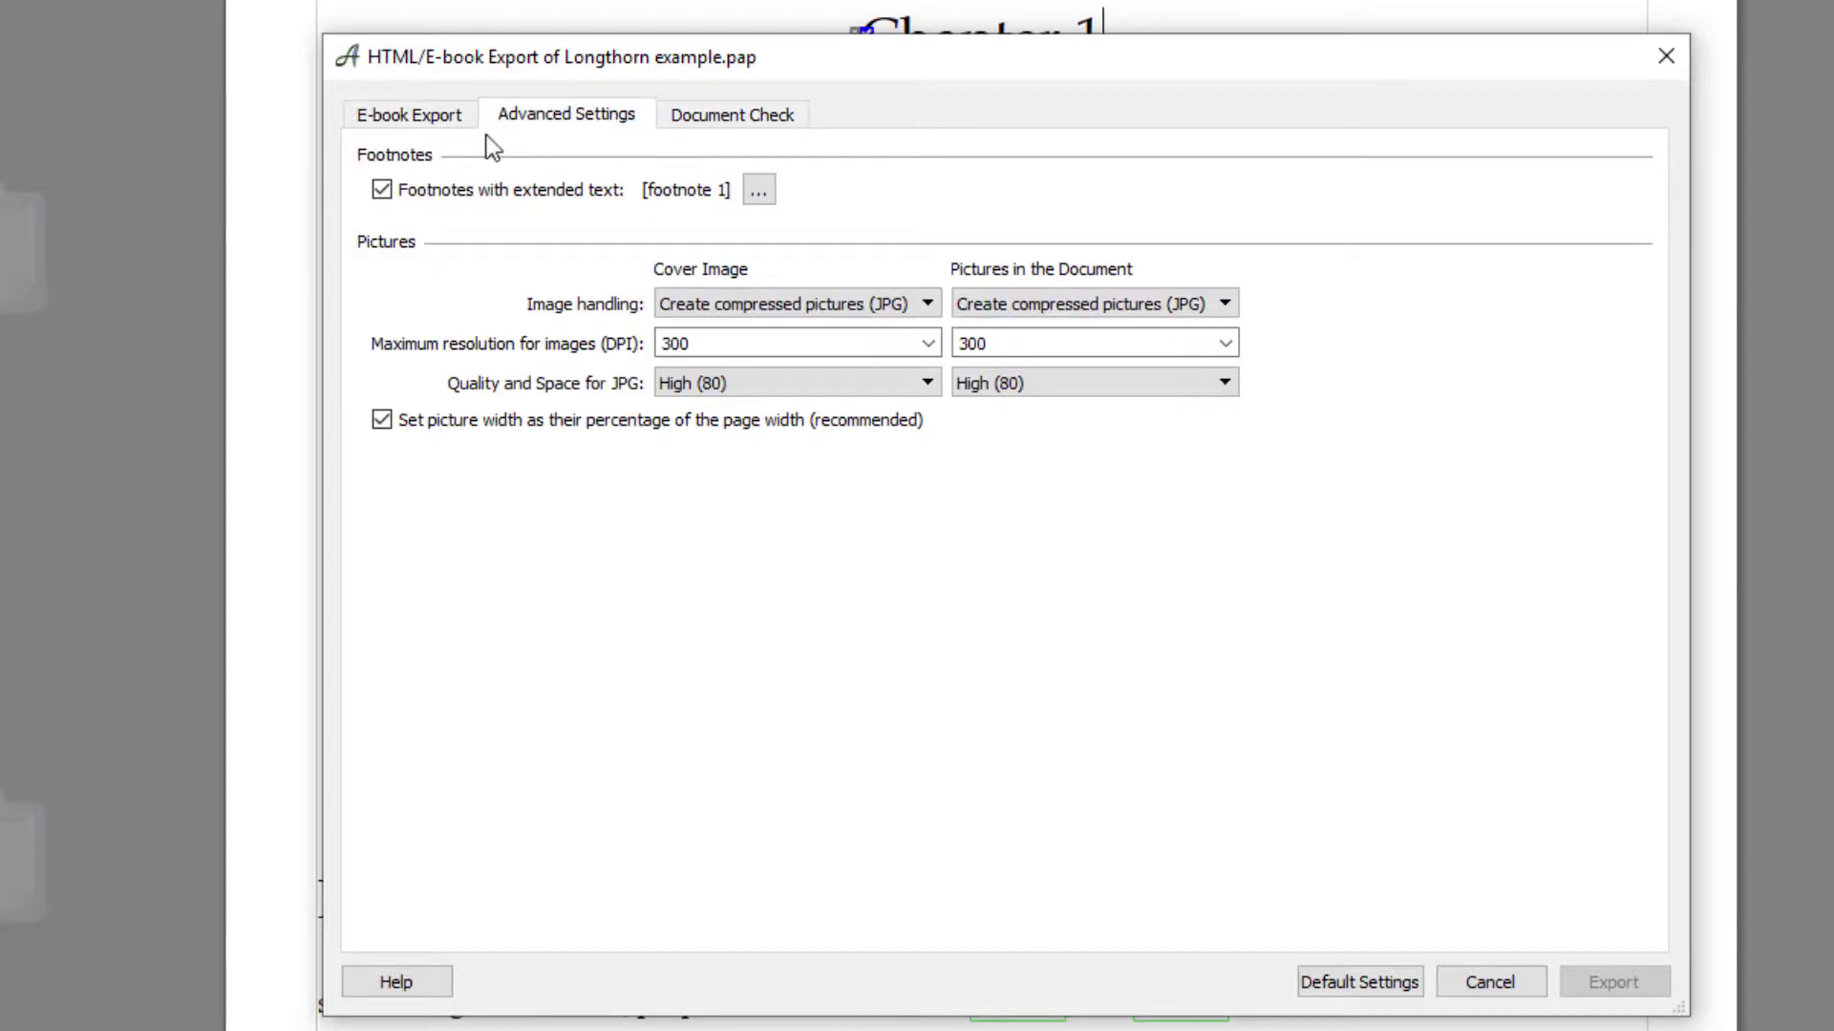
{"action": "left_click", "coordinate": [418, 110]}
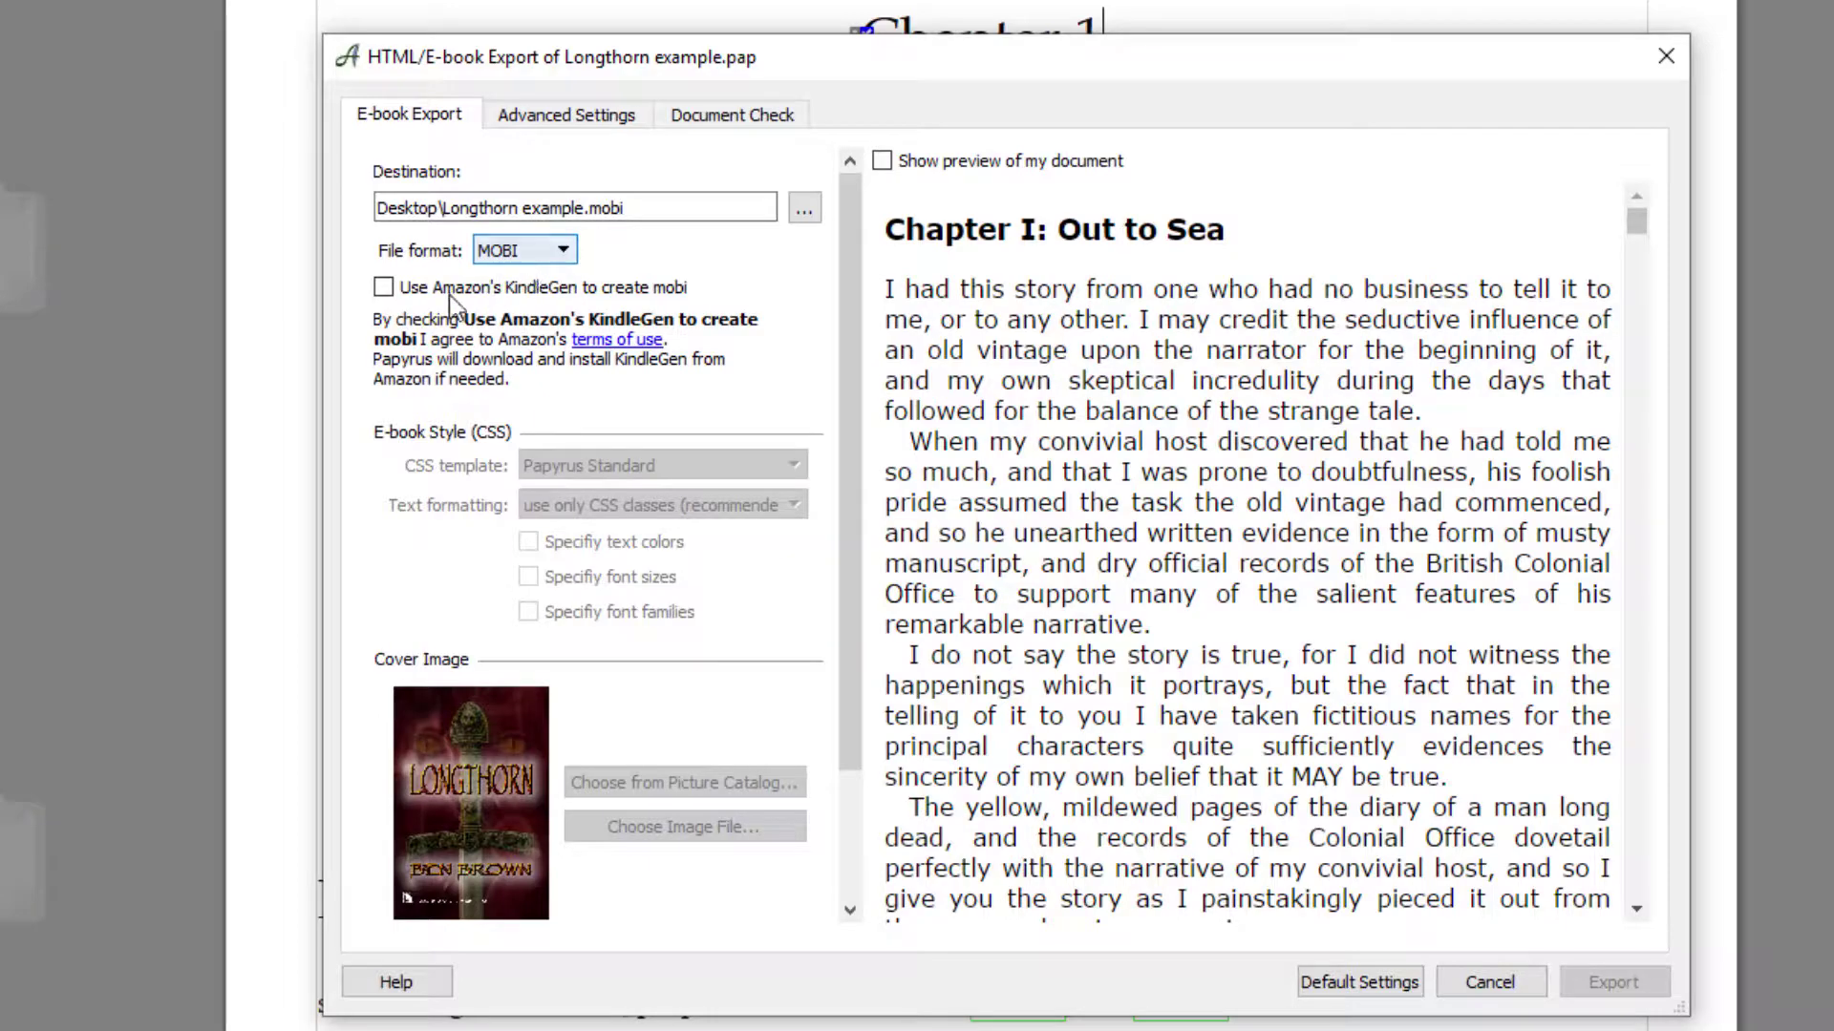
Enable KindleGen for the MOBI file and keep the Papyrus Standard CSS template after trying Modern
{"action": "left_click", "coordinate": [385, 287]}
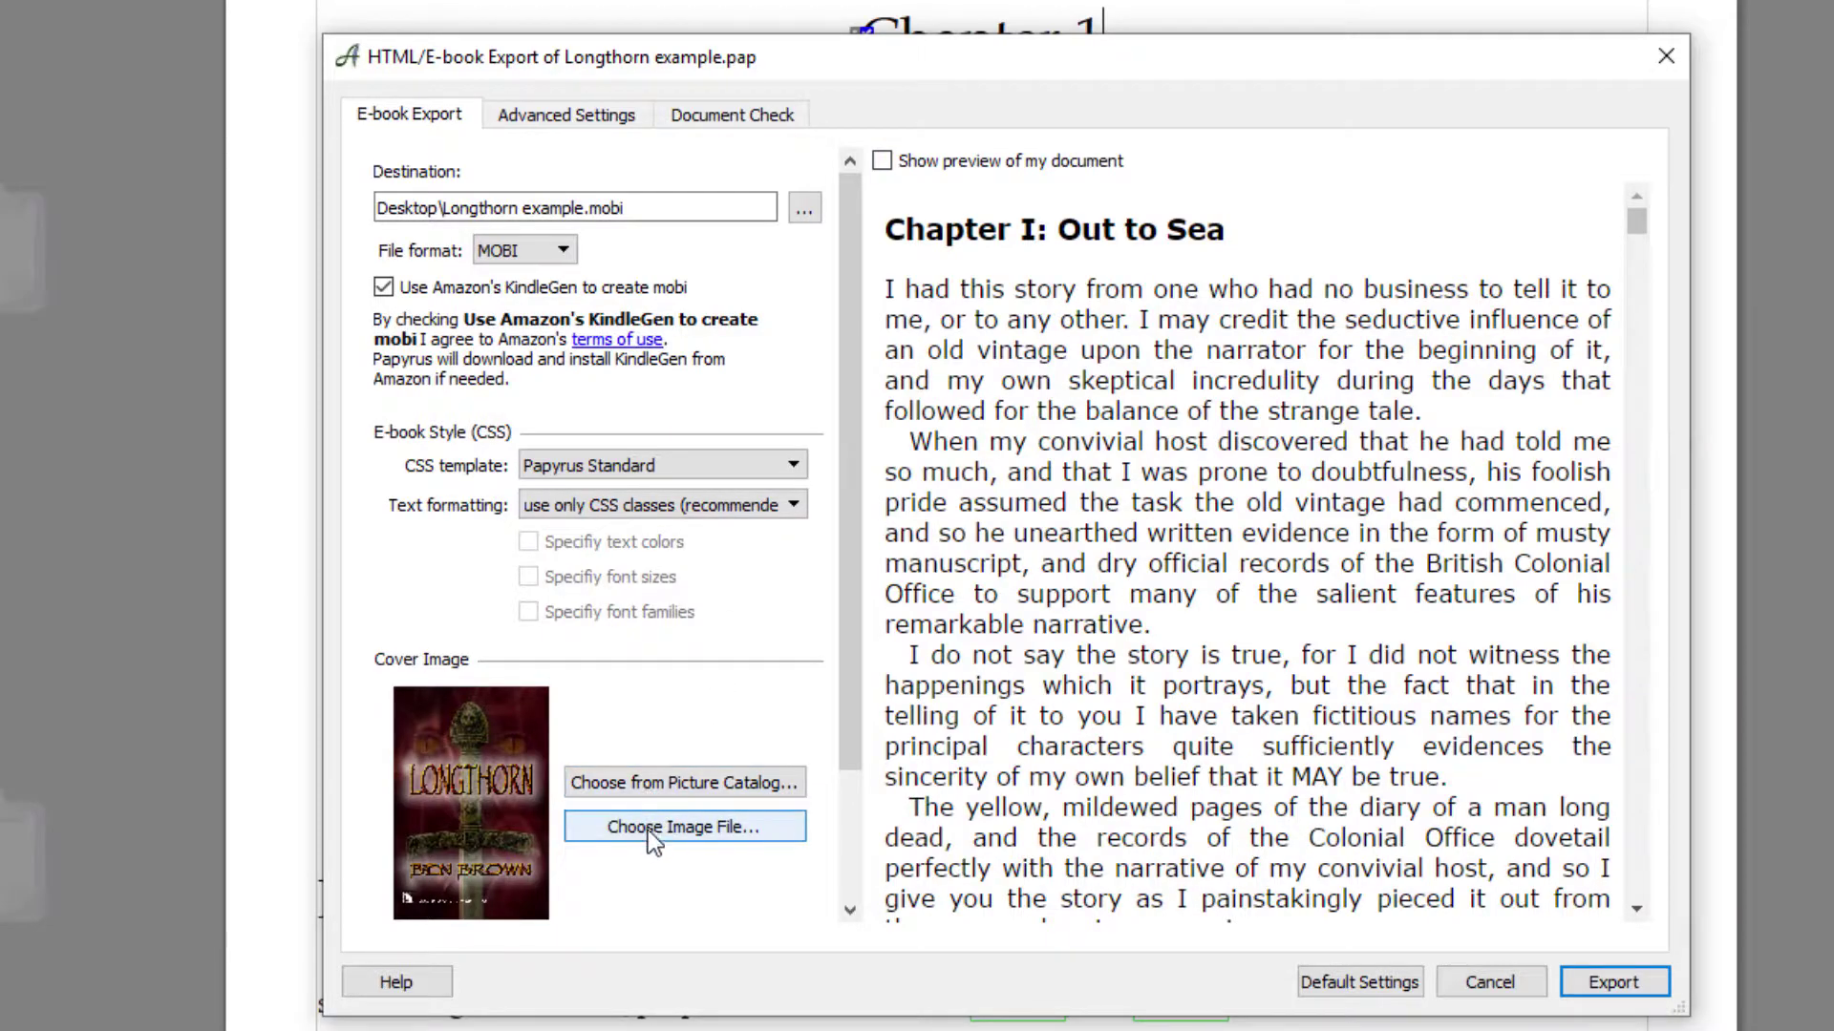
{"action": "left_click", "coordinate": [656, 466]}
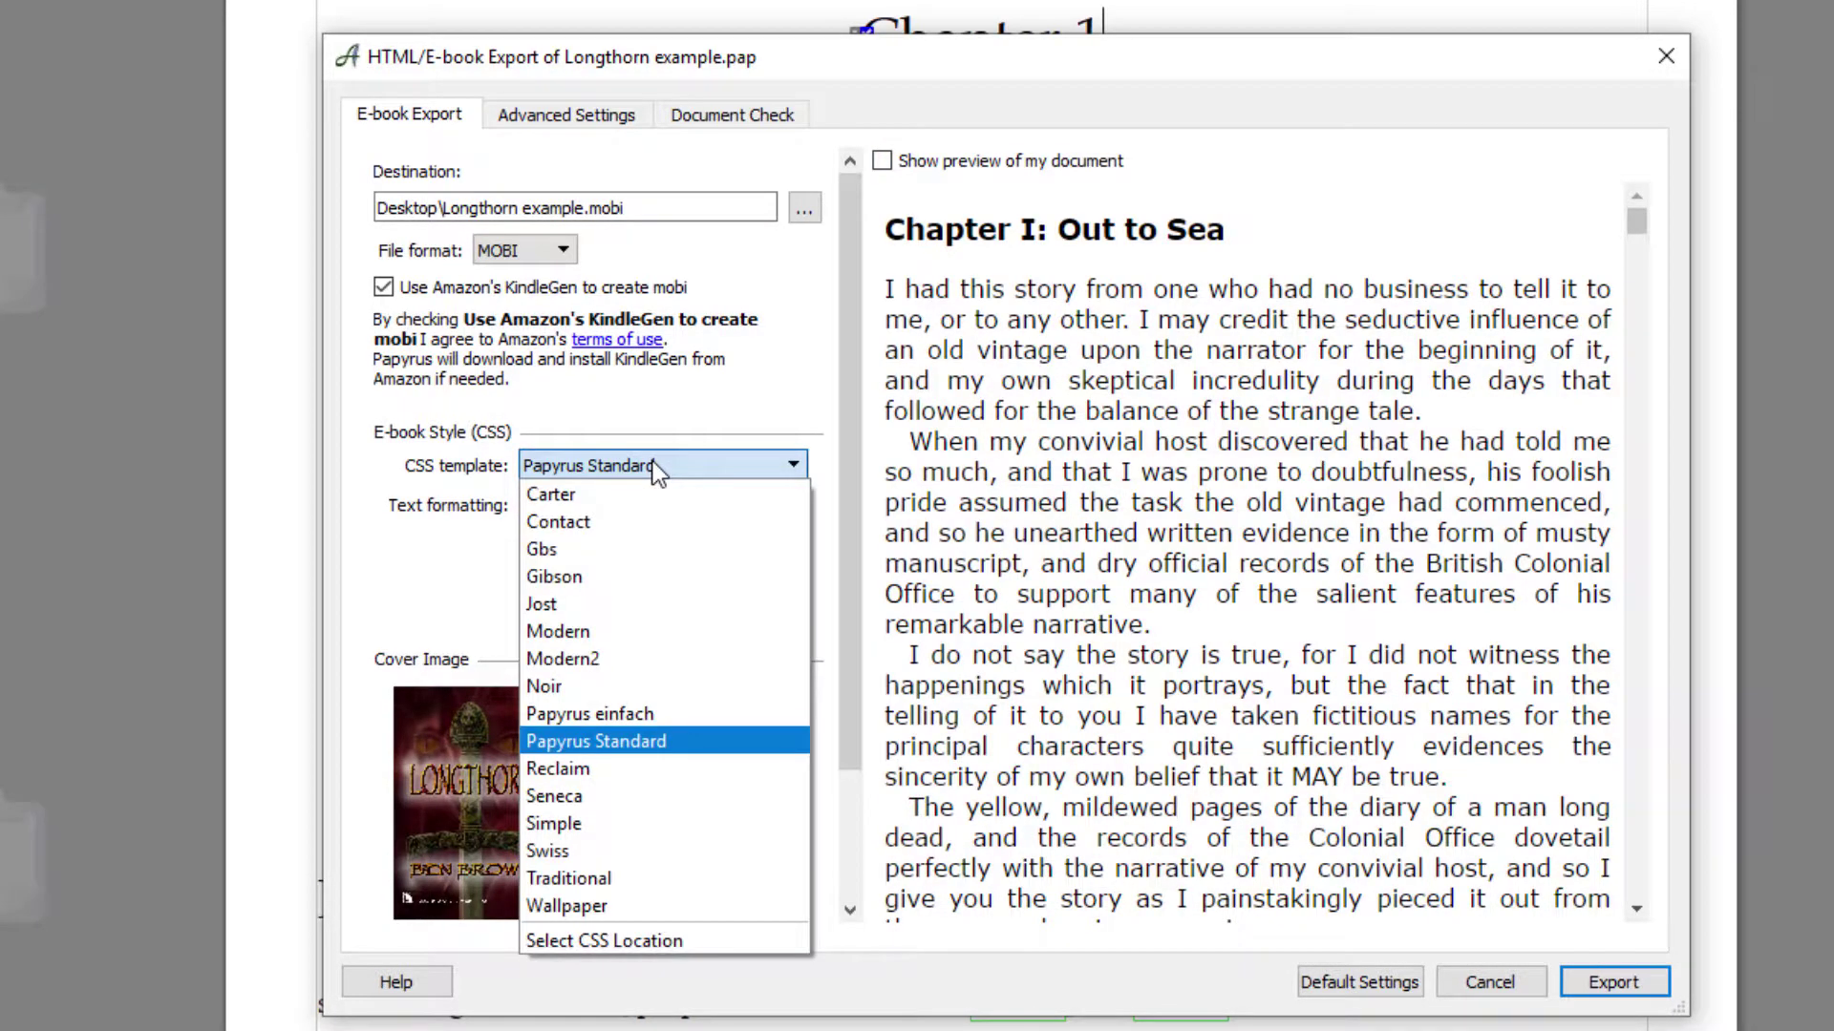
{"action": "left_click", "coordinate": [598, 628]}
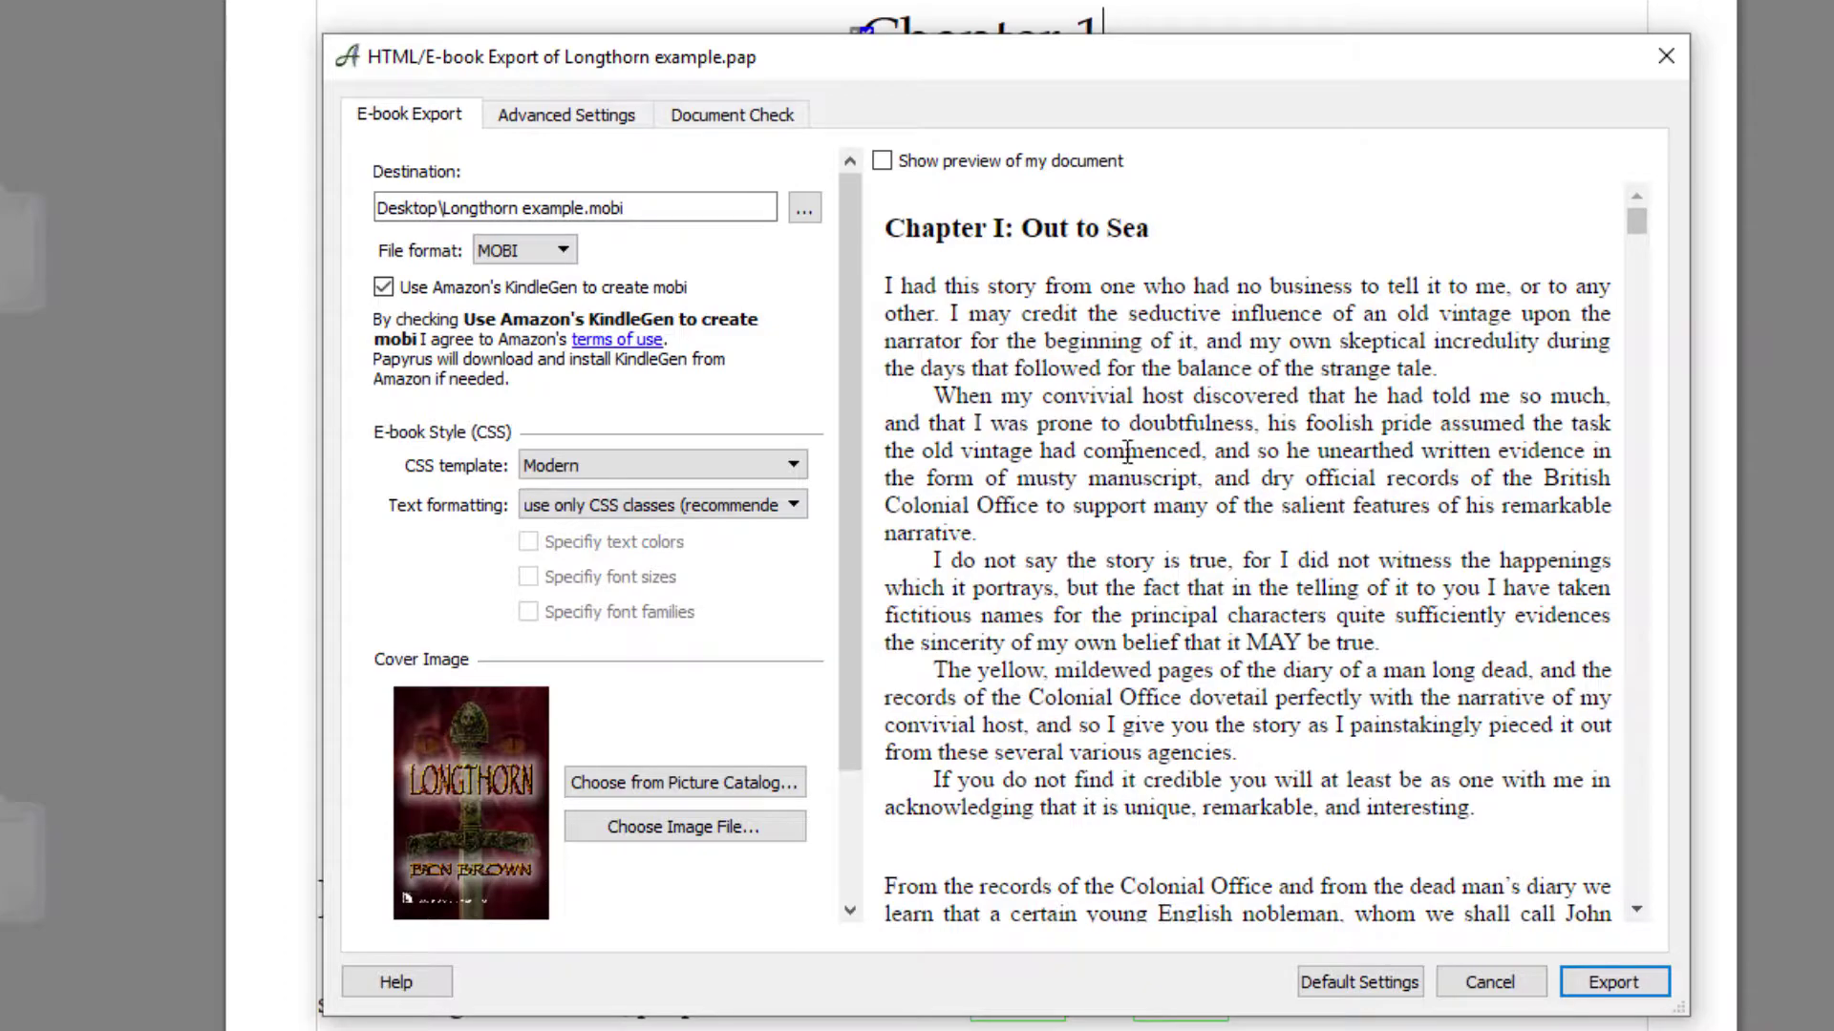
{"action": "left_click", "coordinate": [760, 466]}
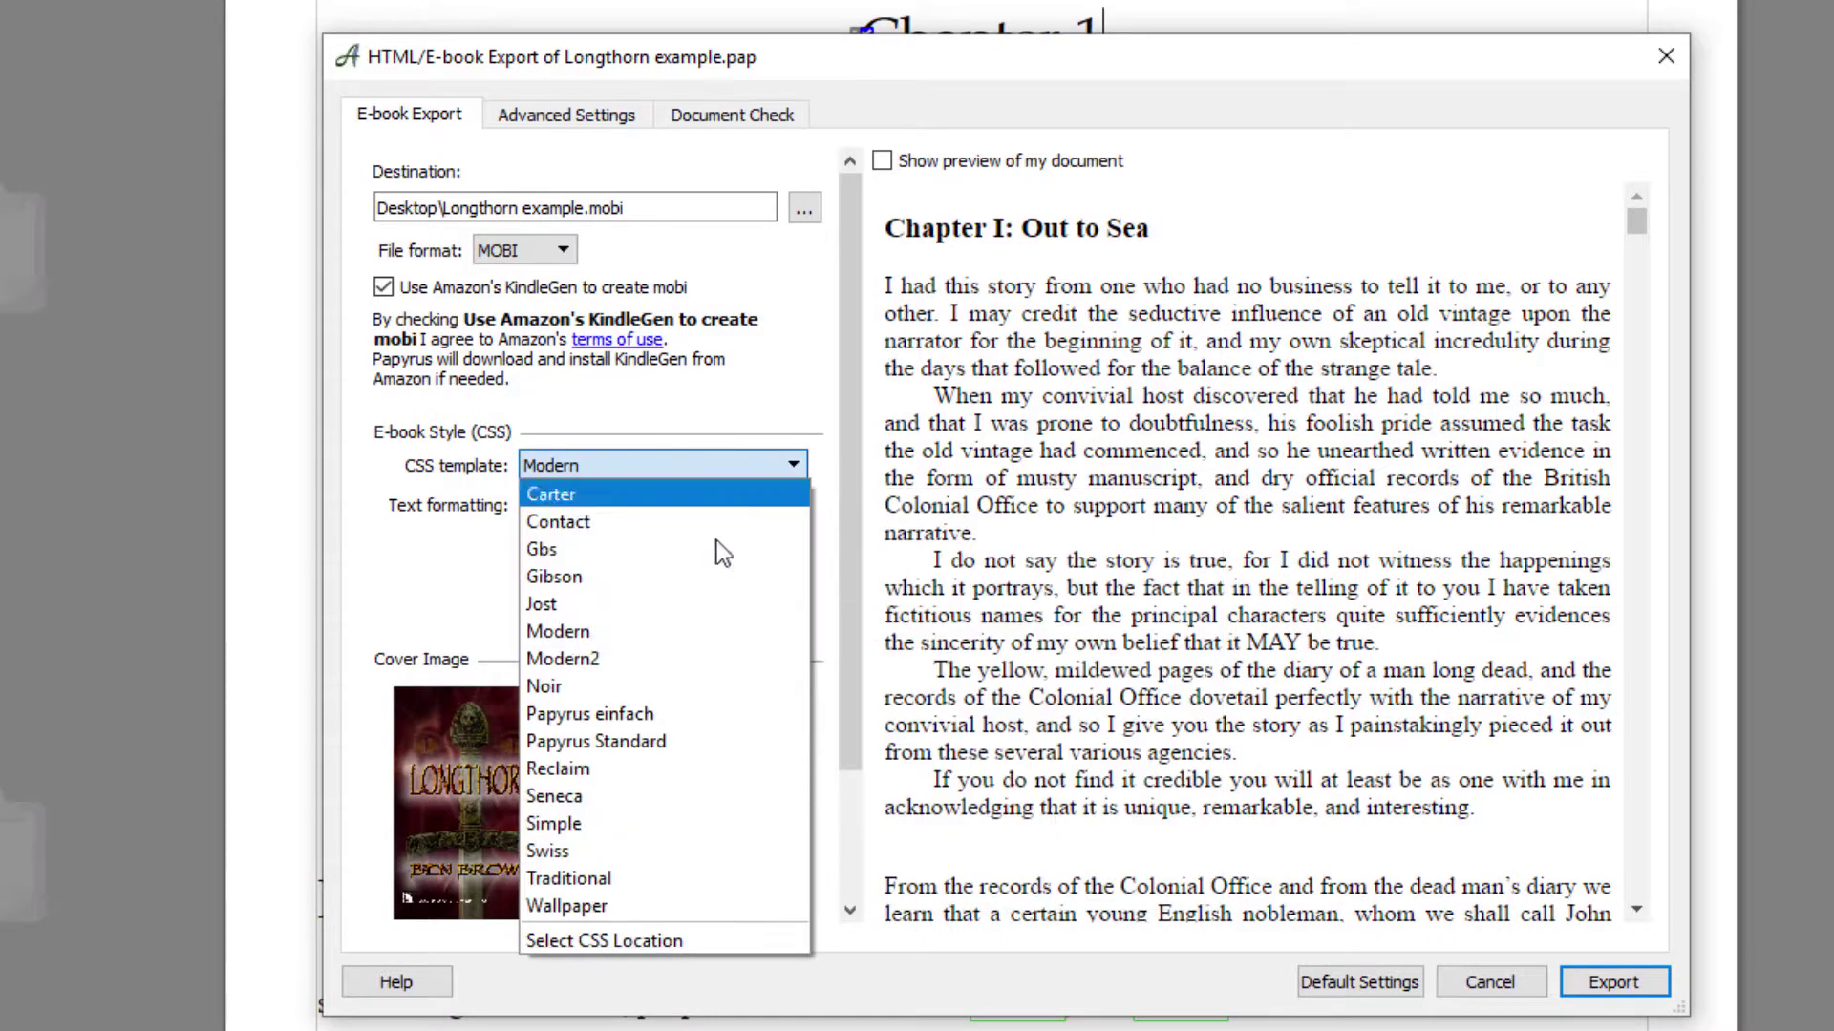
{"action": "left_click", "coordinate": [617, 741]}
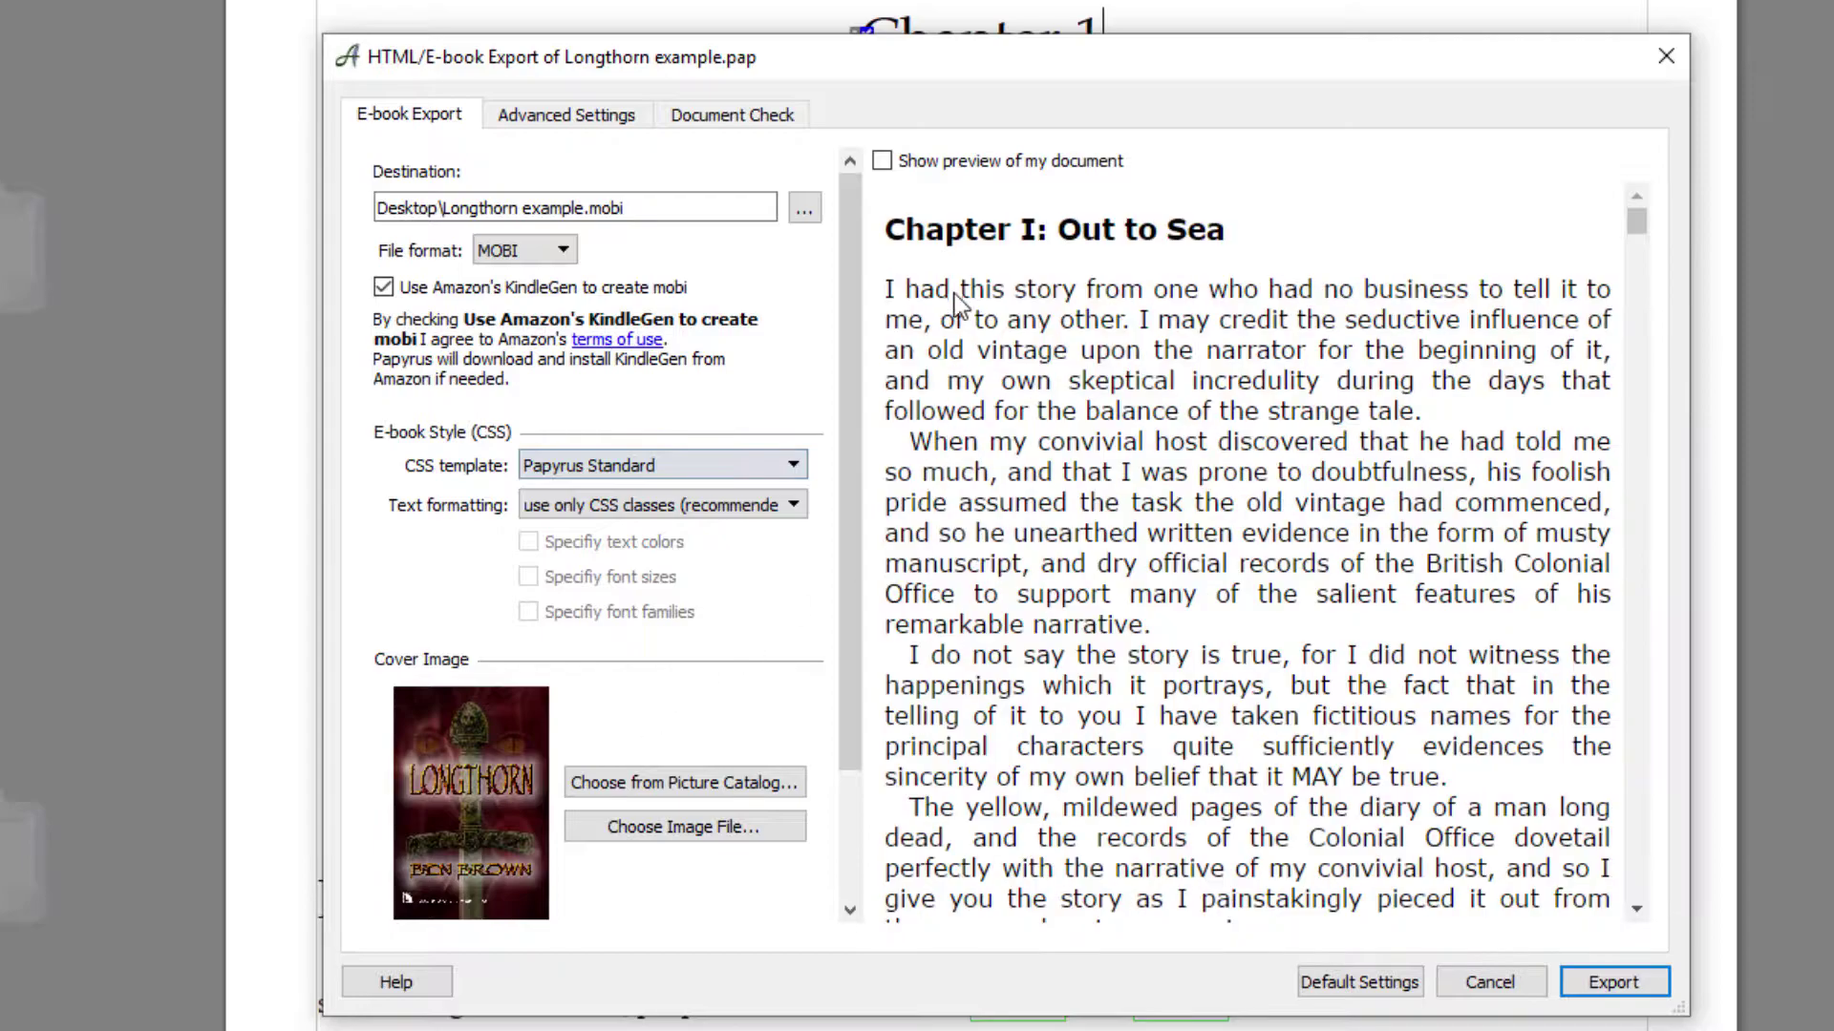
{"action": "left_click", "coordinate": [880, 161]}
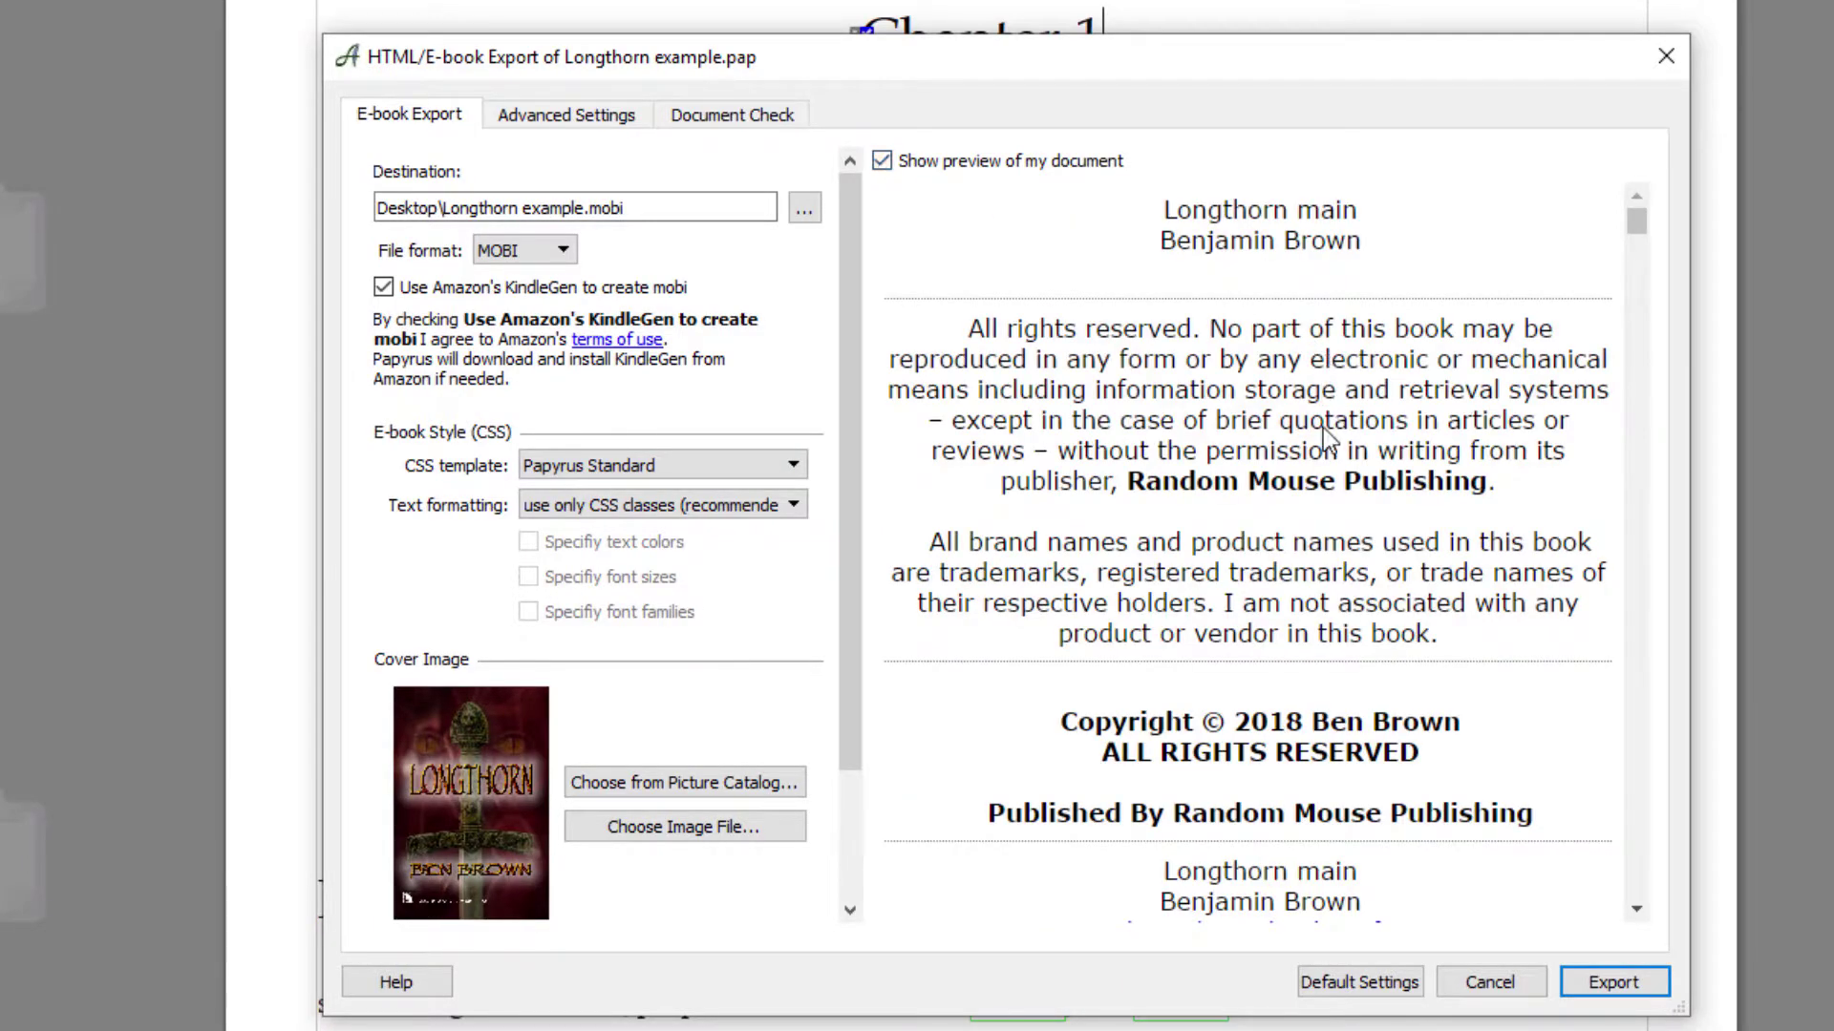
{"action": "scroll", "coordinate": [1328, 435], "scroll_direction": "down", "scroll_amount": 3}
{"action": "scroll", "coordinate": [1327, 440], "scroll_direction": "down", "scroll_amount": 9}
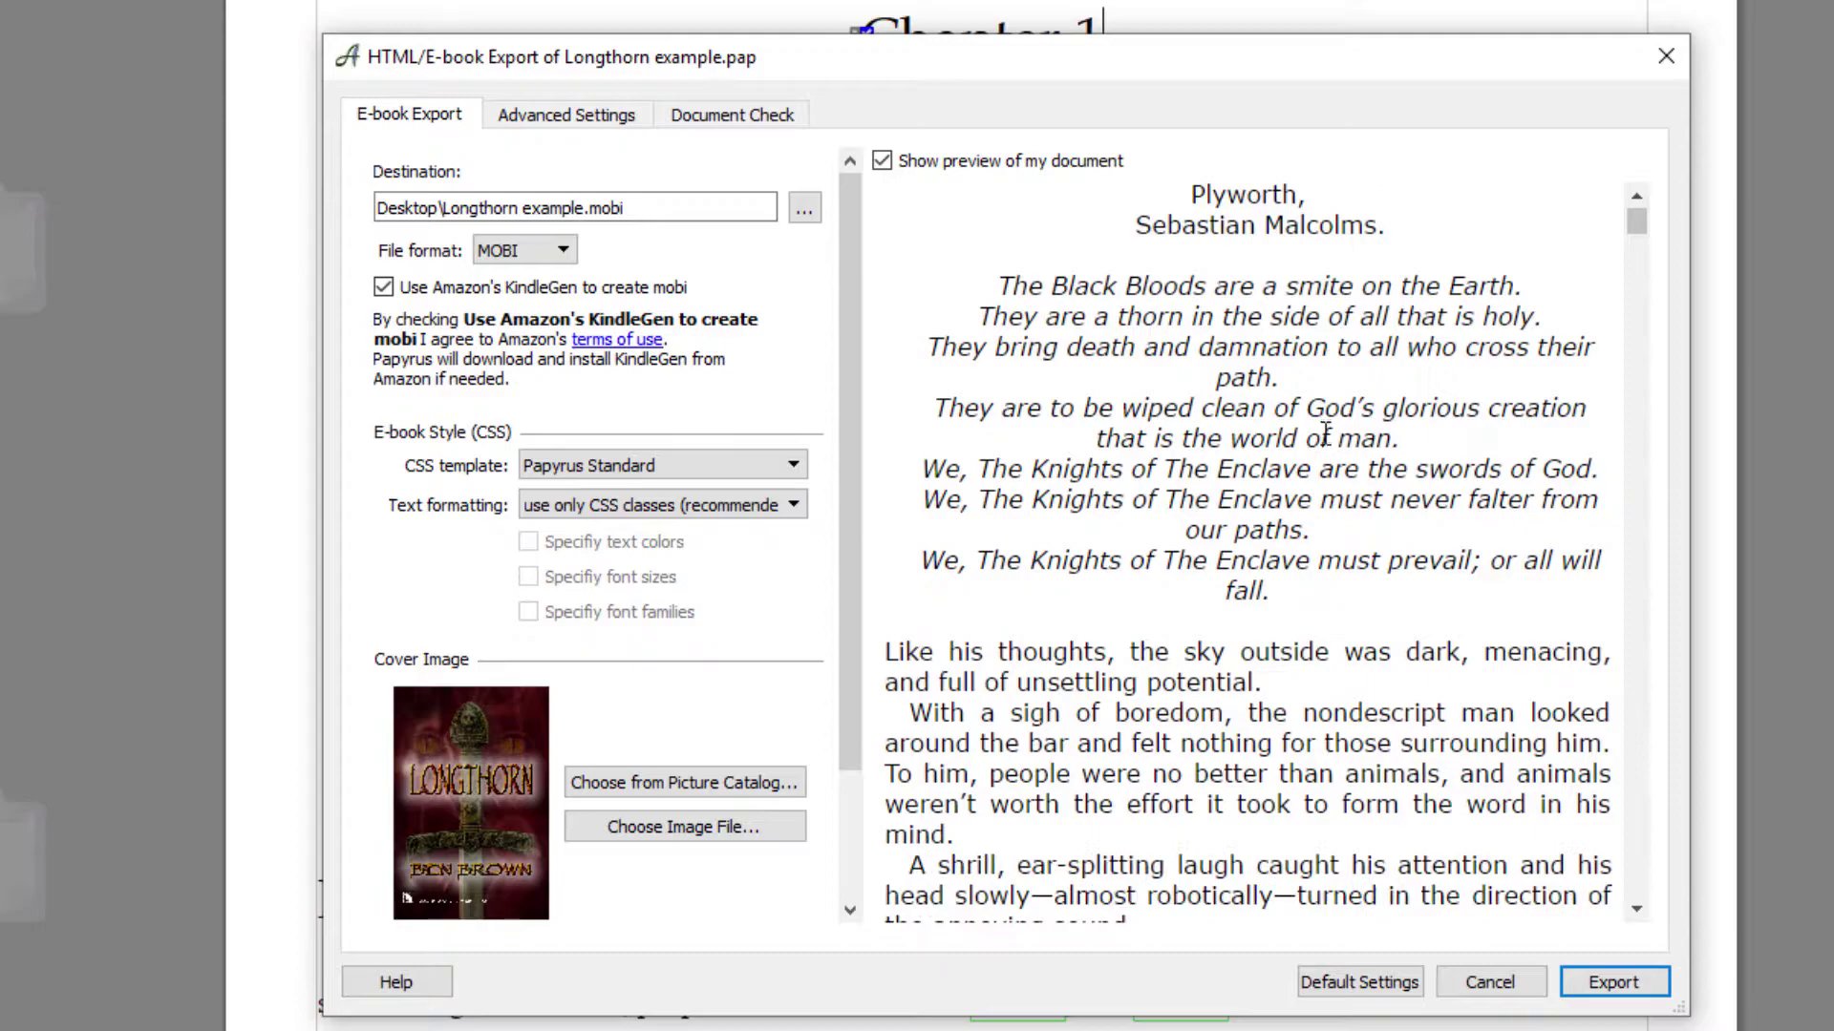
{"action": "left_click", "coordinate": [630, 466]}
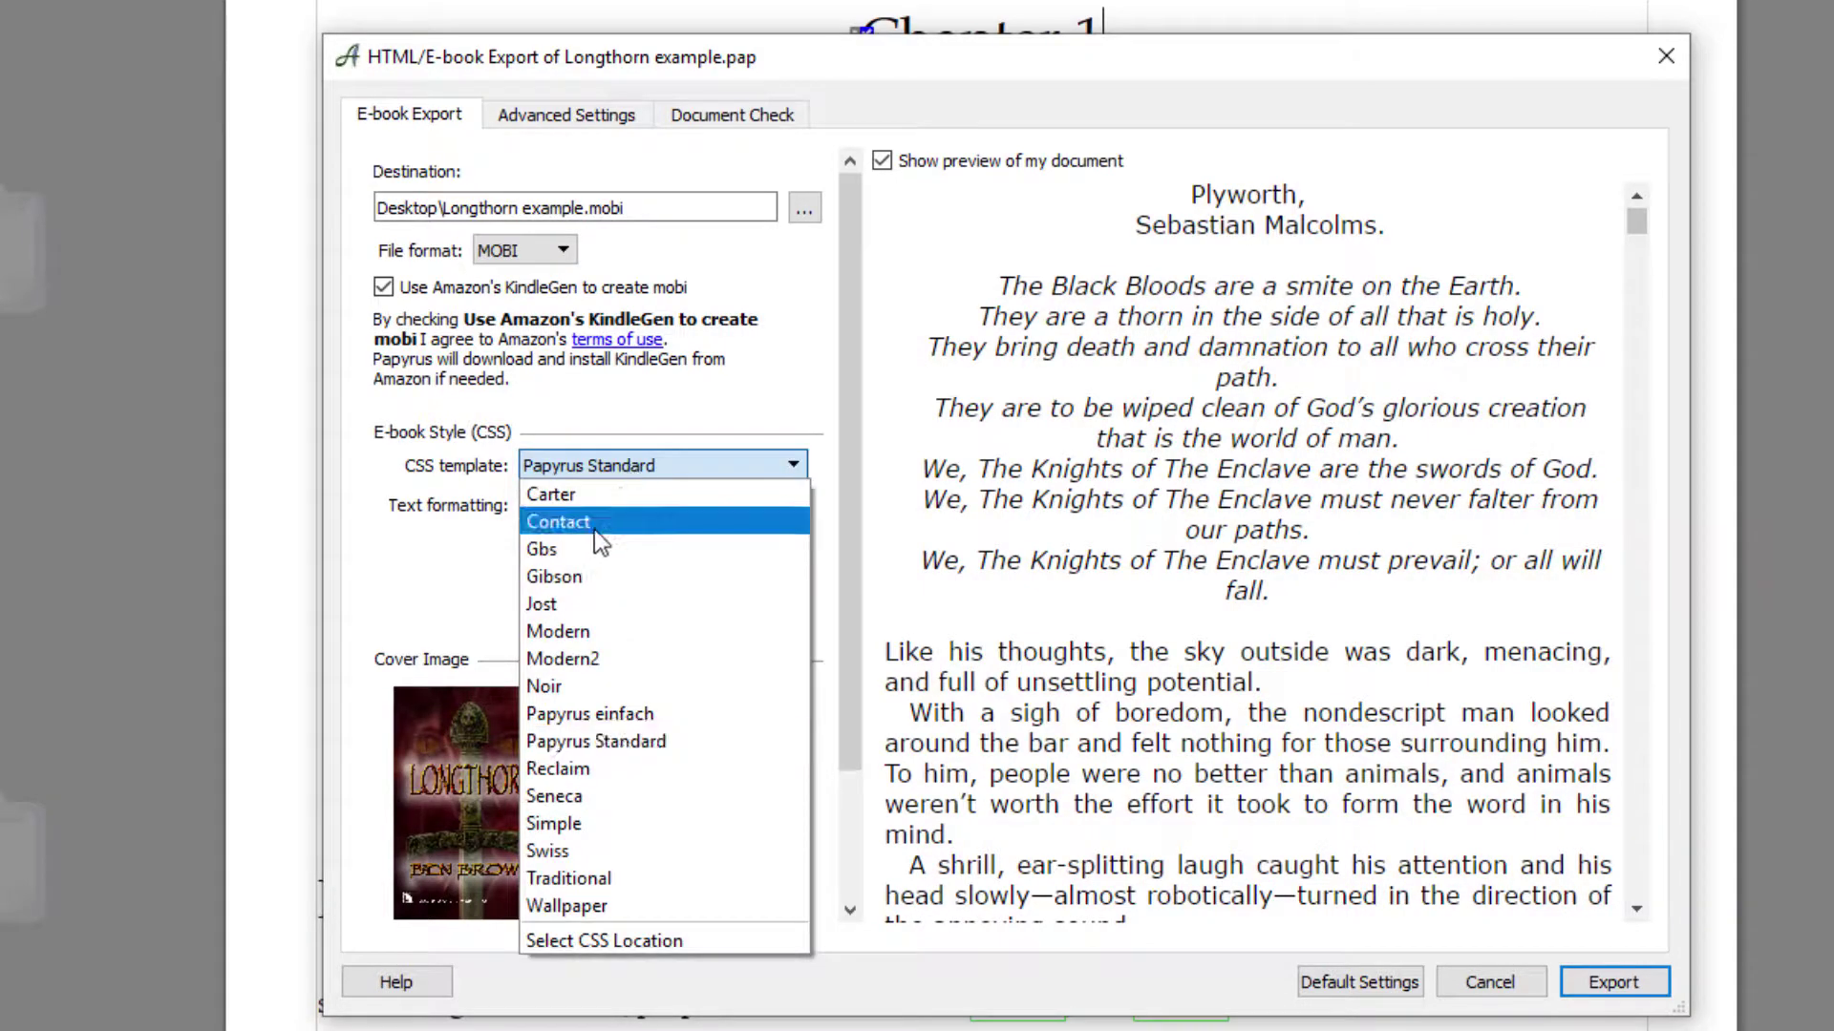
{"action": "left_click", "coordinate": [594, 529]}
{"action": "scroll", "coordinate": [1237, 435], "scroll_direction": "down", "scroll_amount": 3}
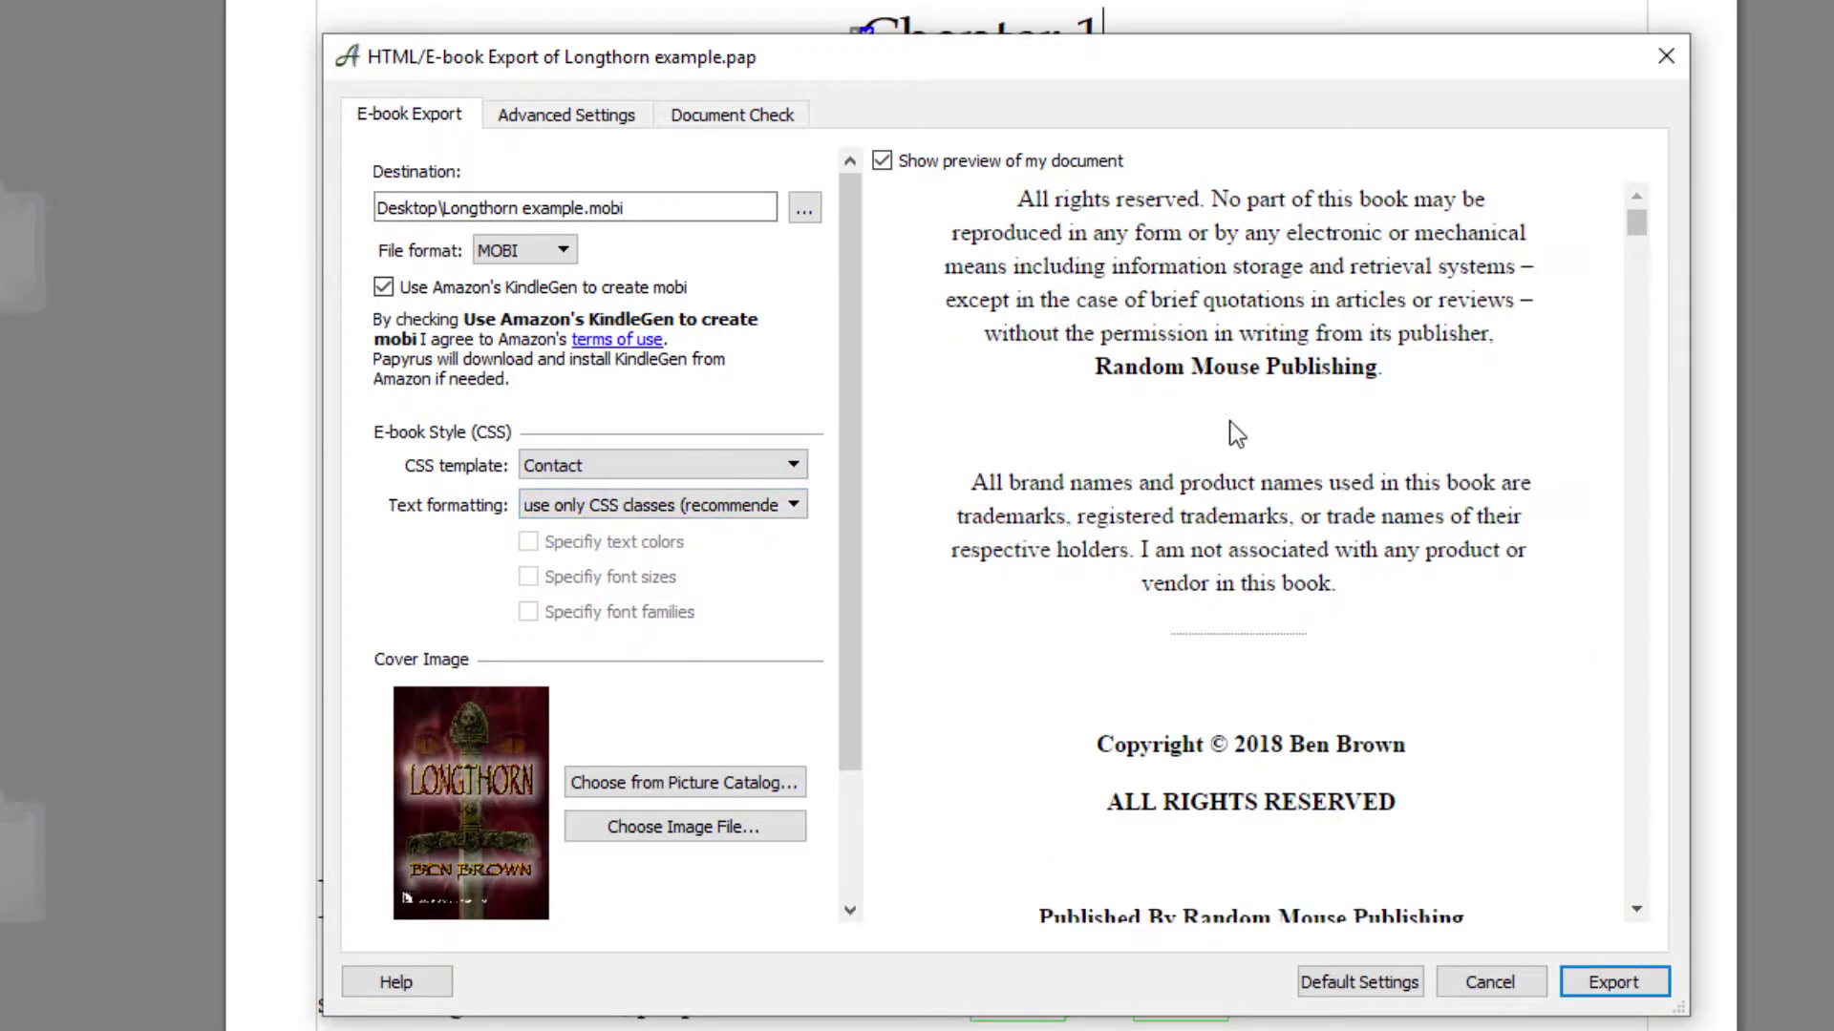
{"action": "scroll", "coordinate": [1237, 434], "scroll_direction": "down", "scroll_amount": 15}
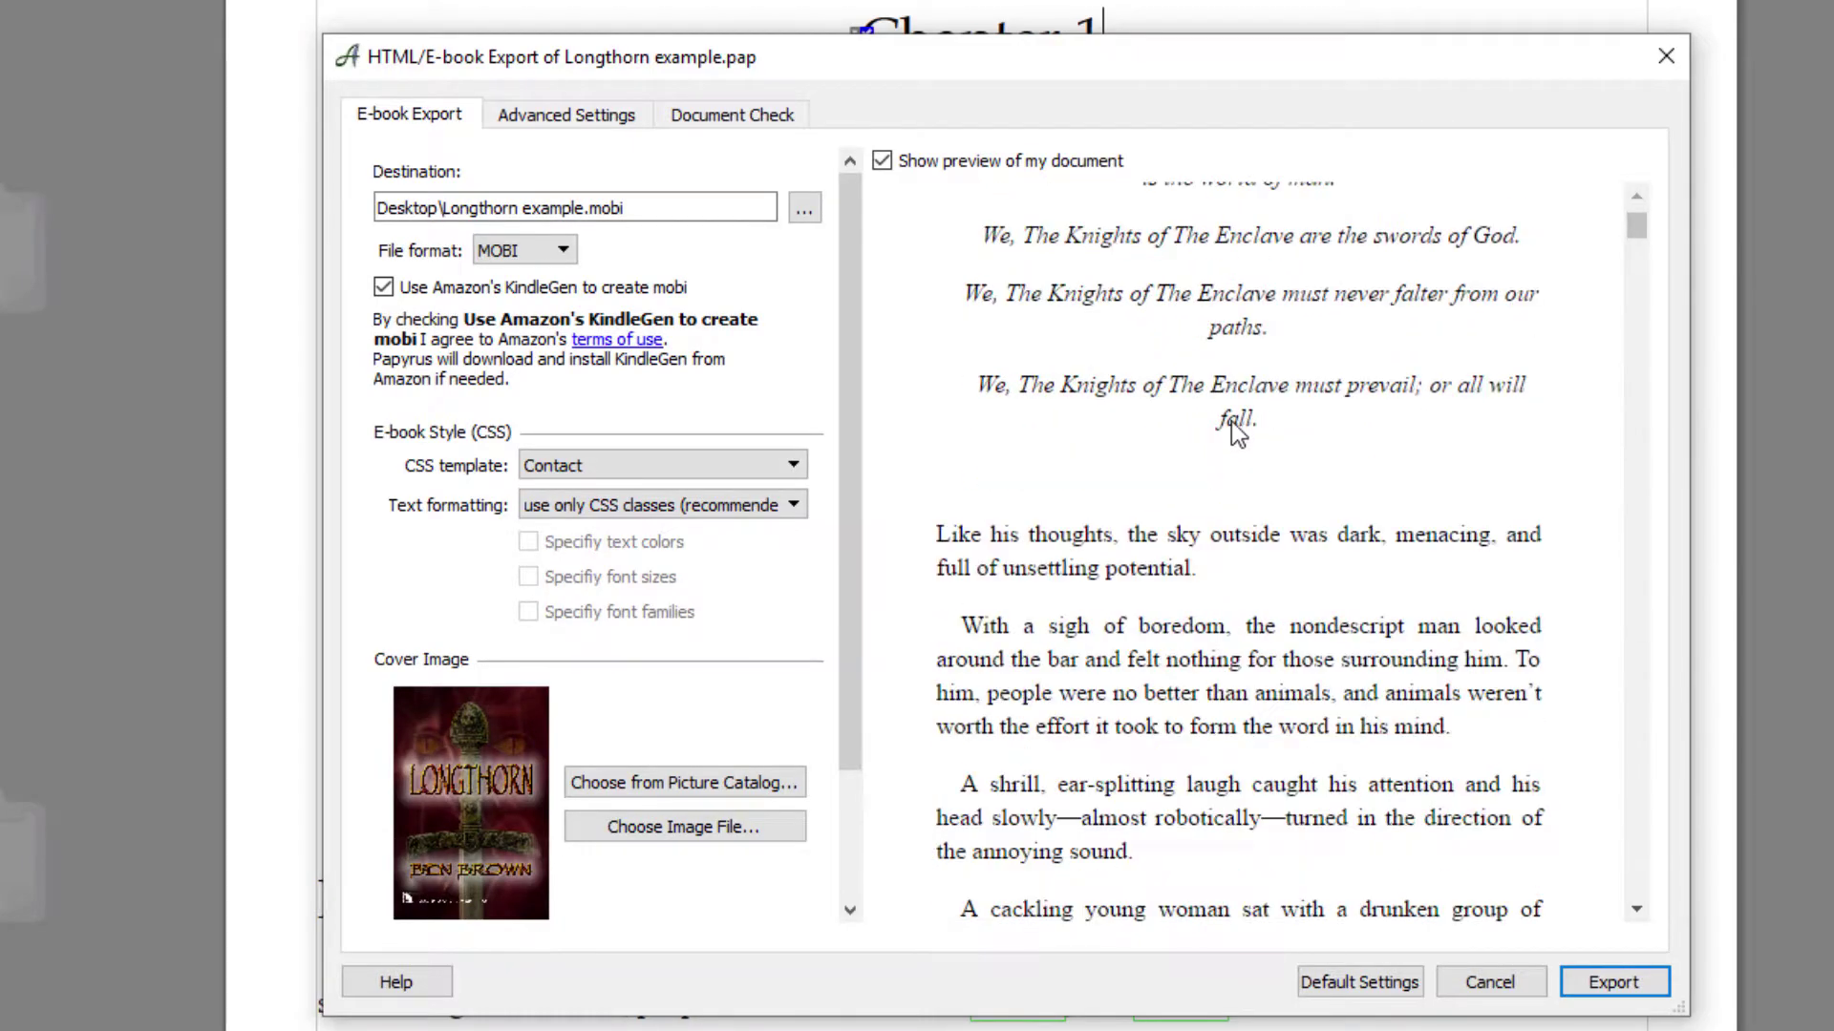
{"action": "left_click", "coordinate": [594, 467]}
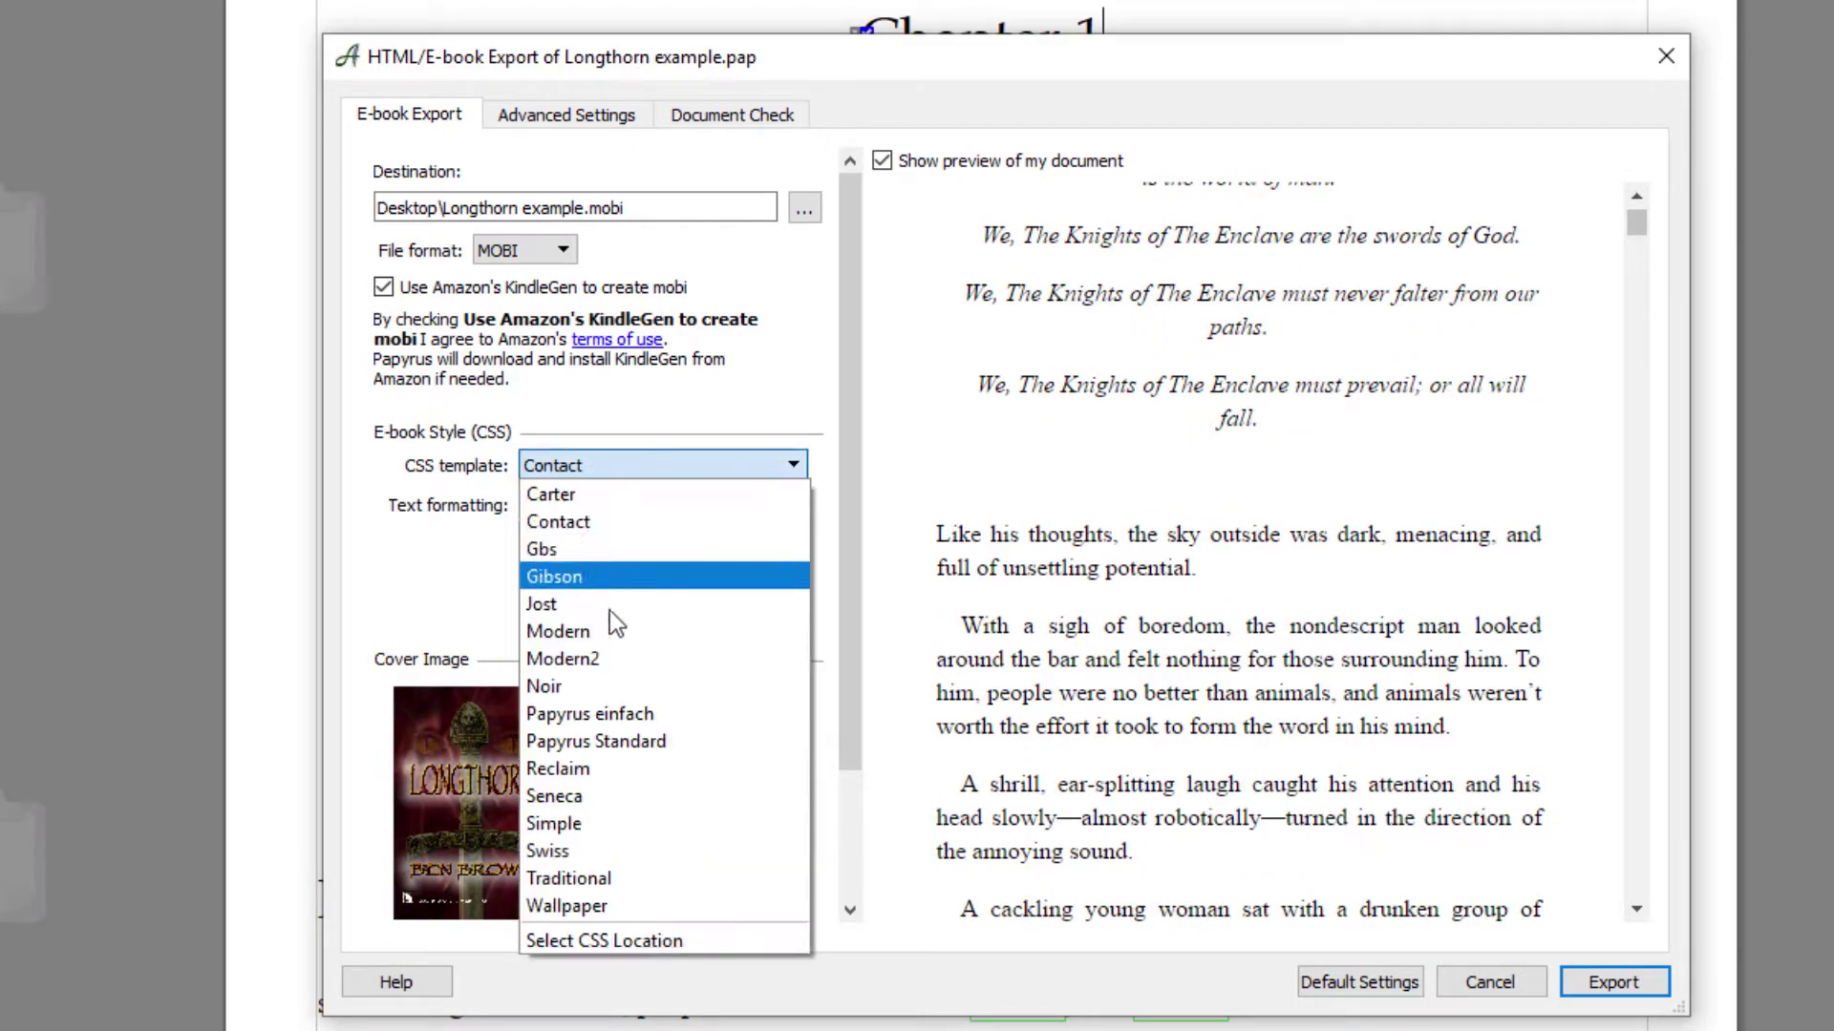
{"action": "left_click", "coordinate": [621, 741]}
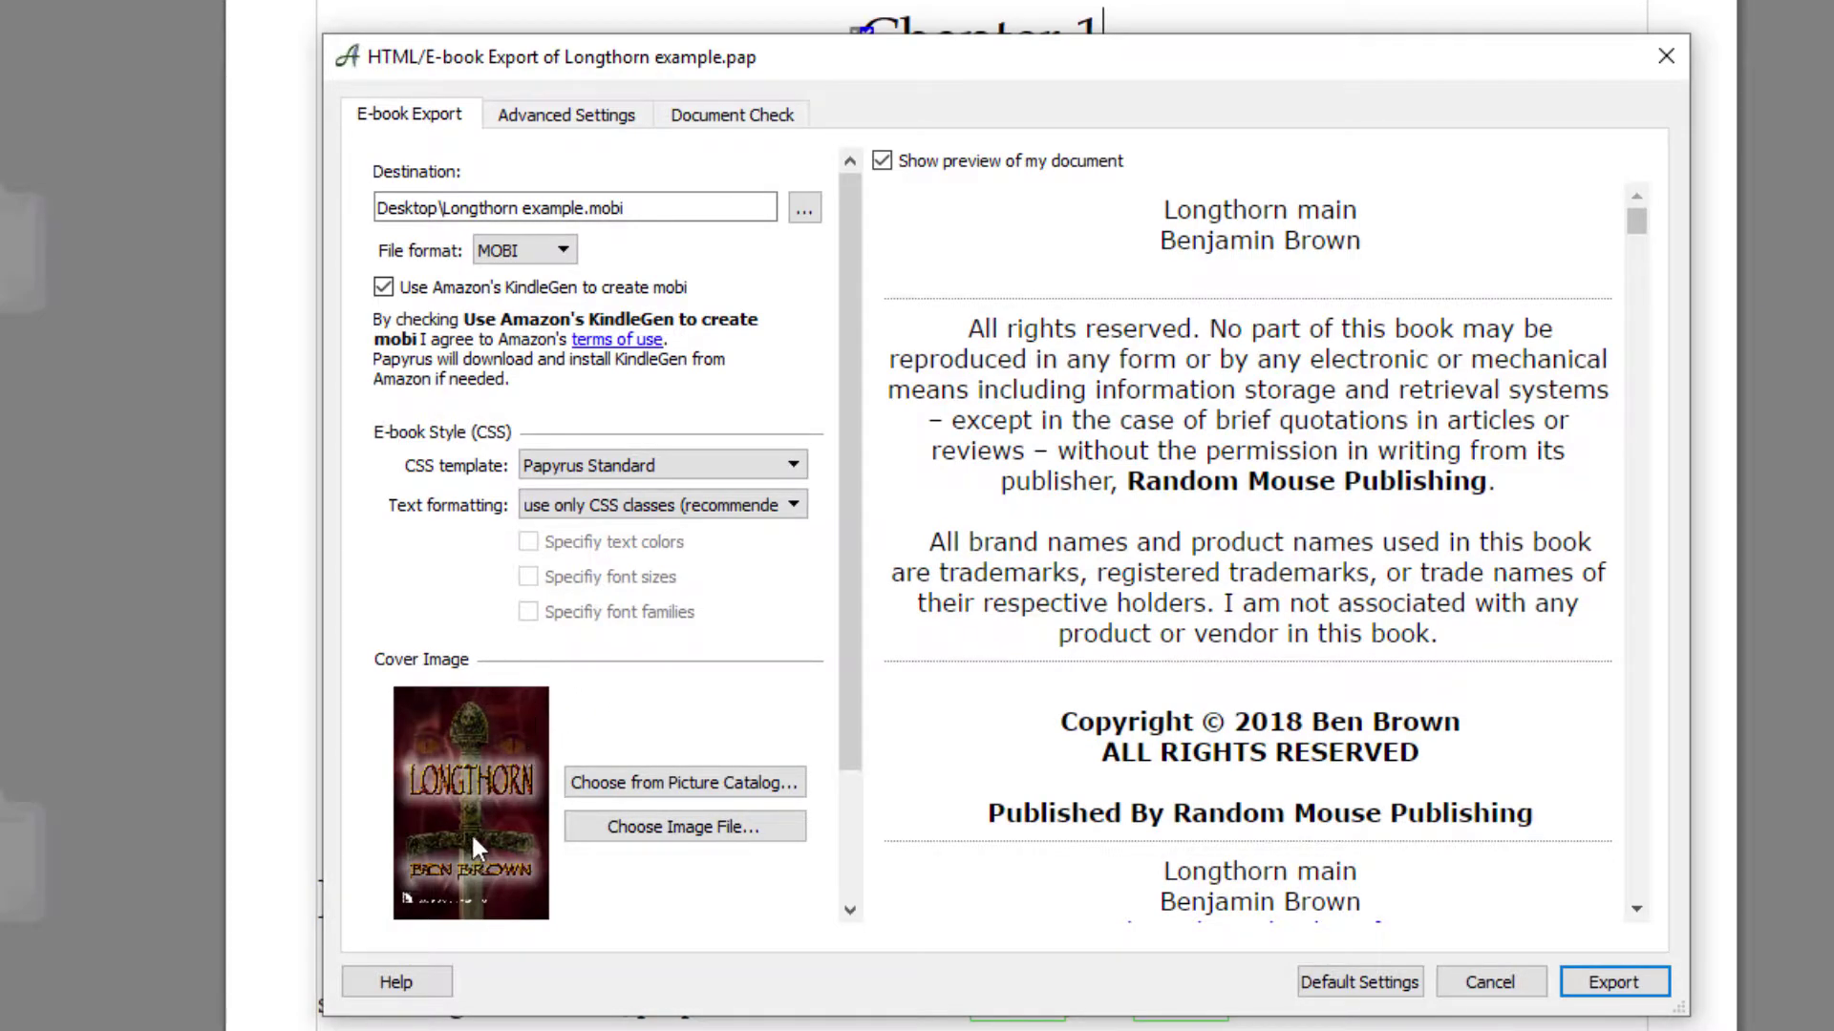
Browse for a cover image in Documents > My Cabinets > Papyrus > Longthorn > Cover
{"action": "left_click", "coordinate": [616, 834]}
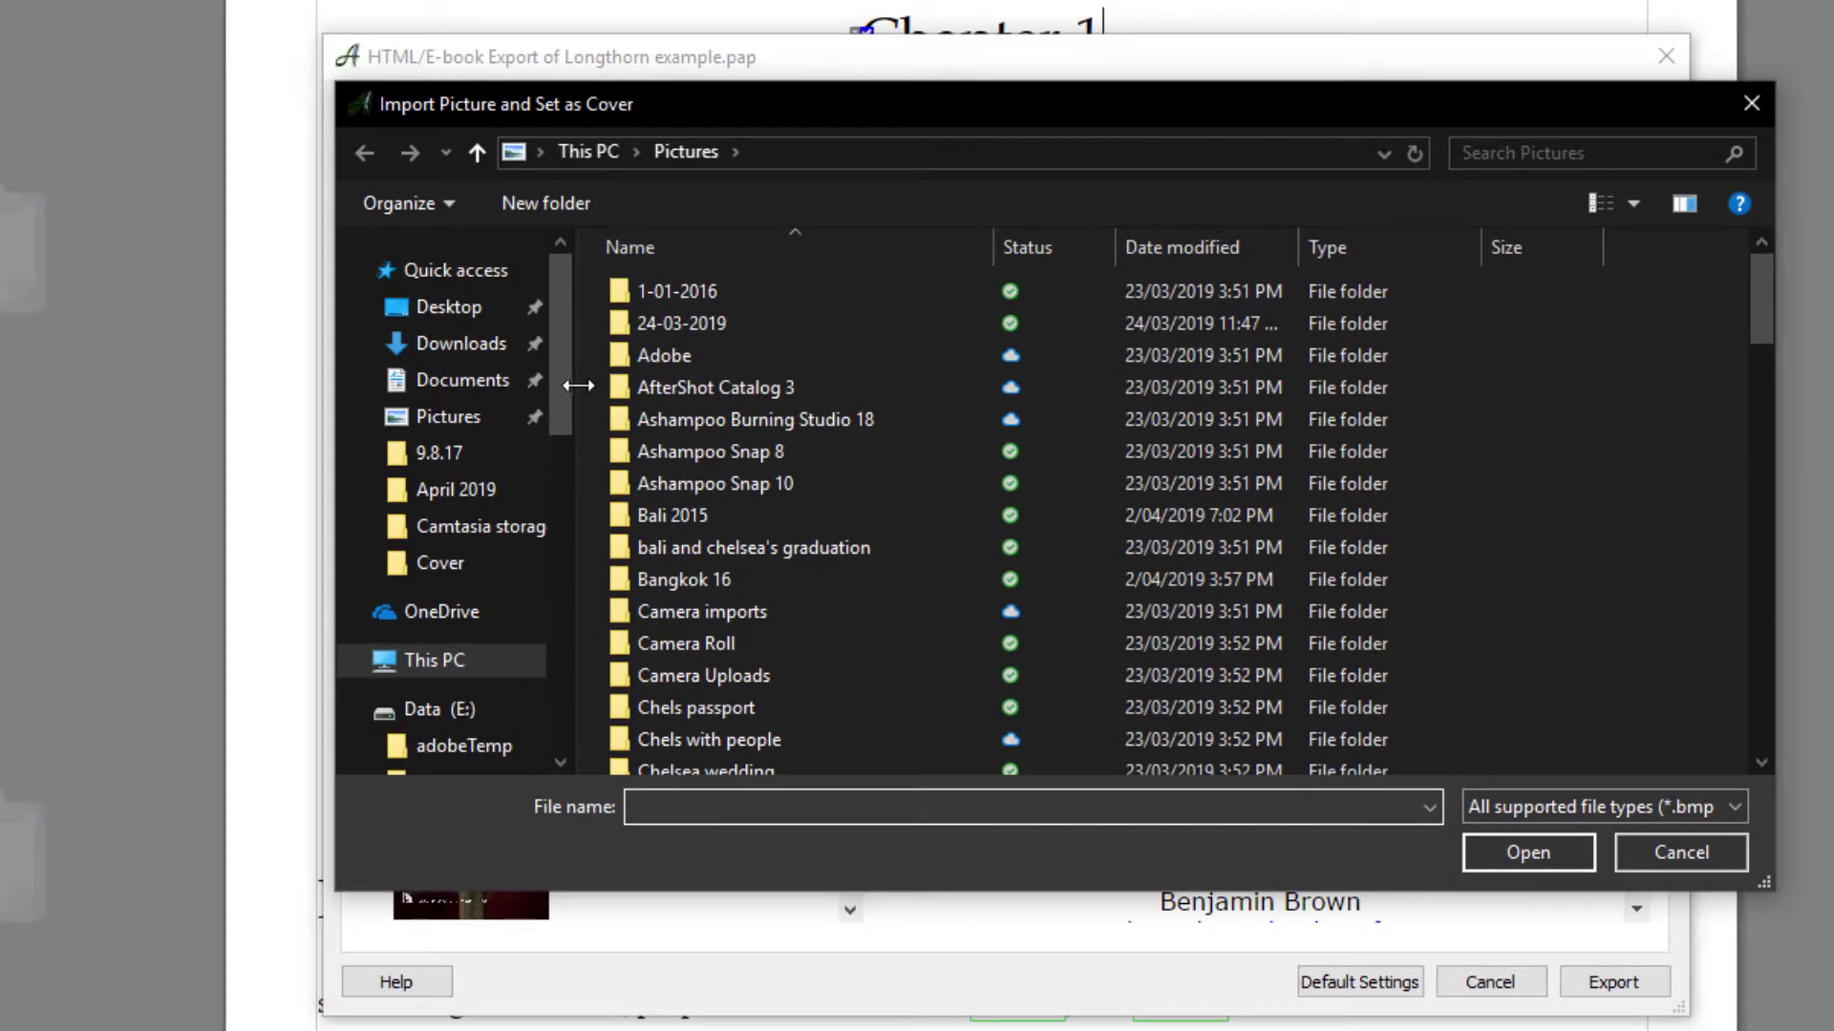
{"action": "left_click", "coordinate": [463, 380]}
{"action": "scroll", "coordinate": [720, 403], "scroll_direction": "down", "scroll_amount": 2}
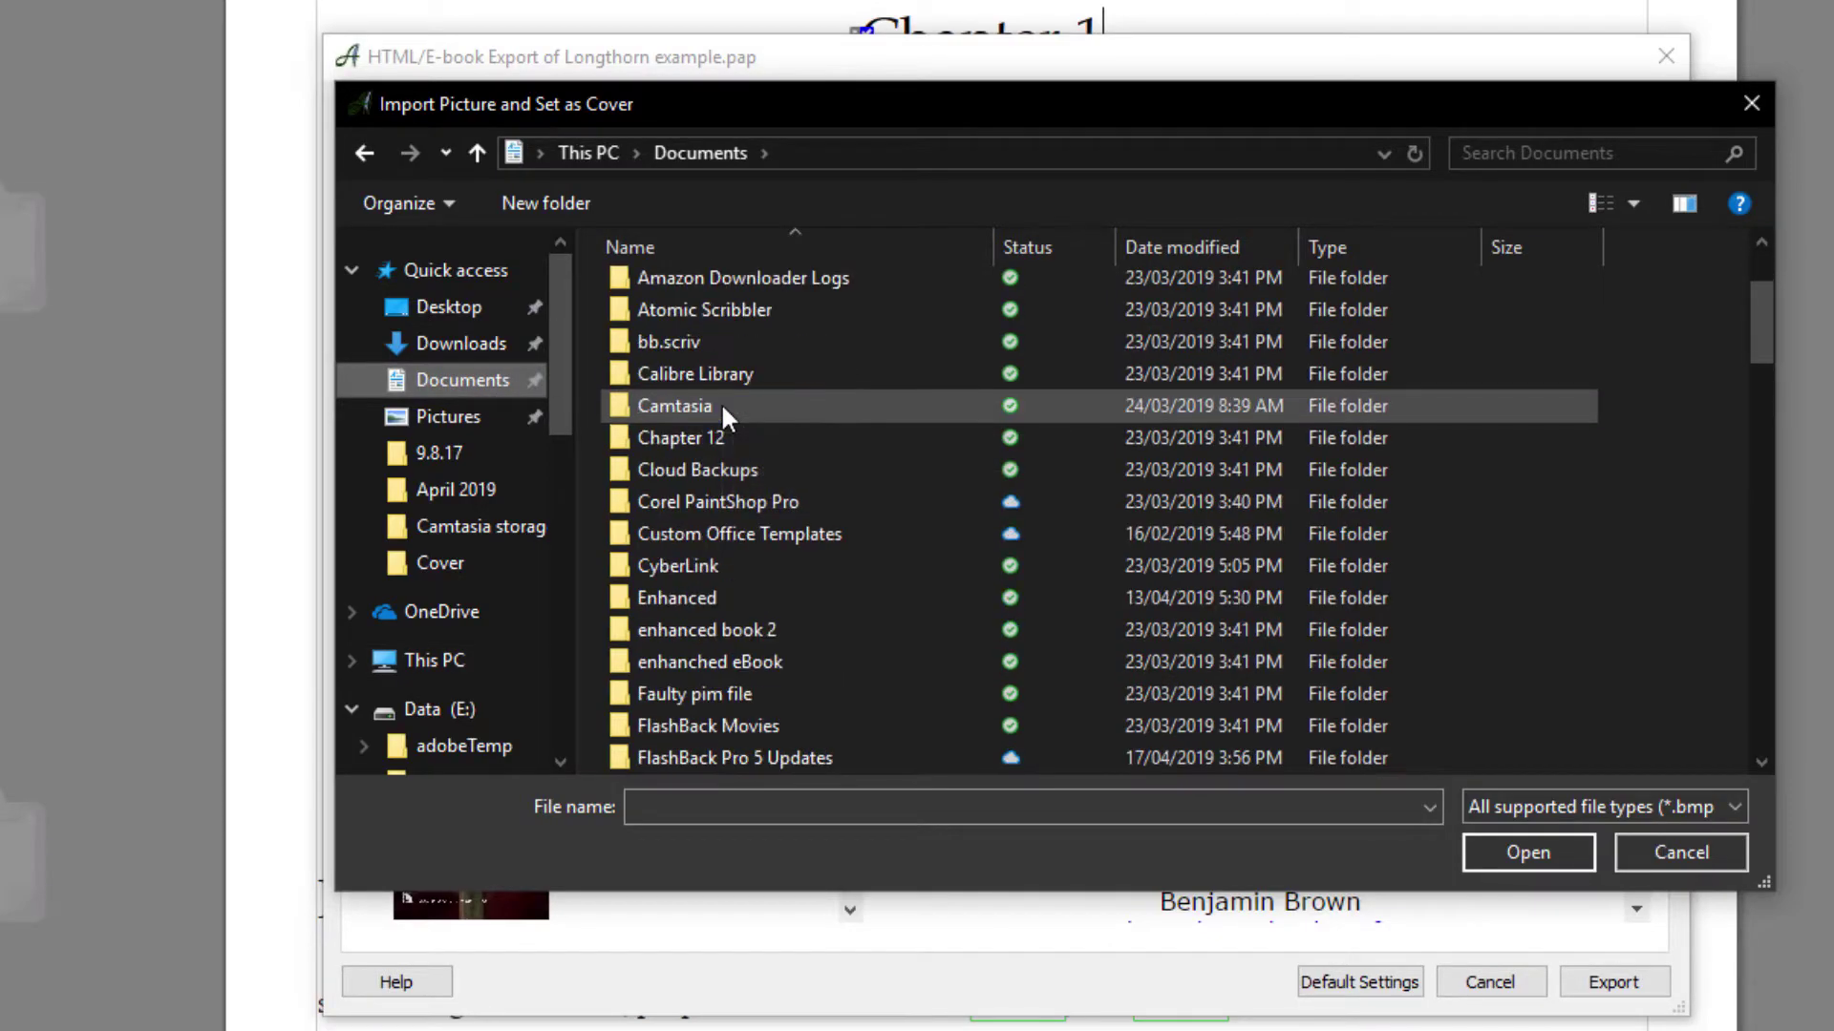
{"action": "scroll", "coordinate": [720, 403], "scroll_direction": "down", "scroll_amount": 3}
{"action": "scroll", "coordinate": [720, 403], "scroll_direction": "down", "scroll_amount": 4}
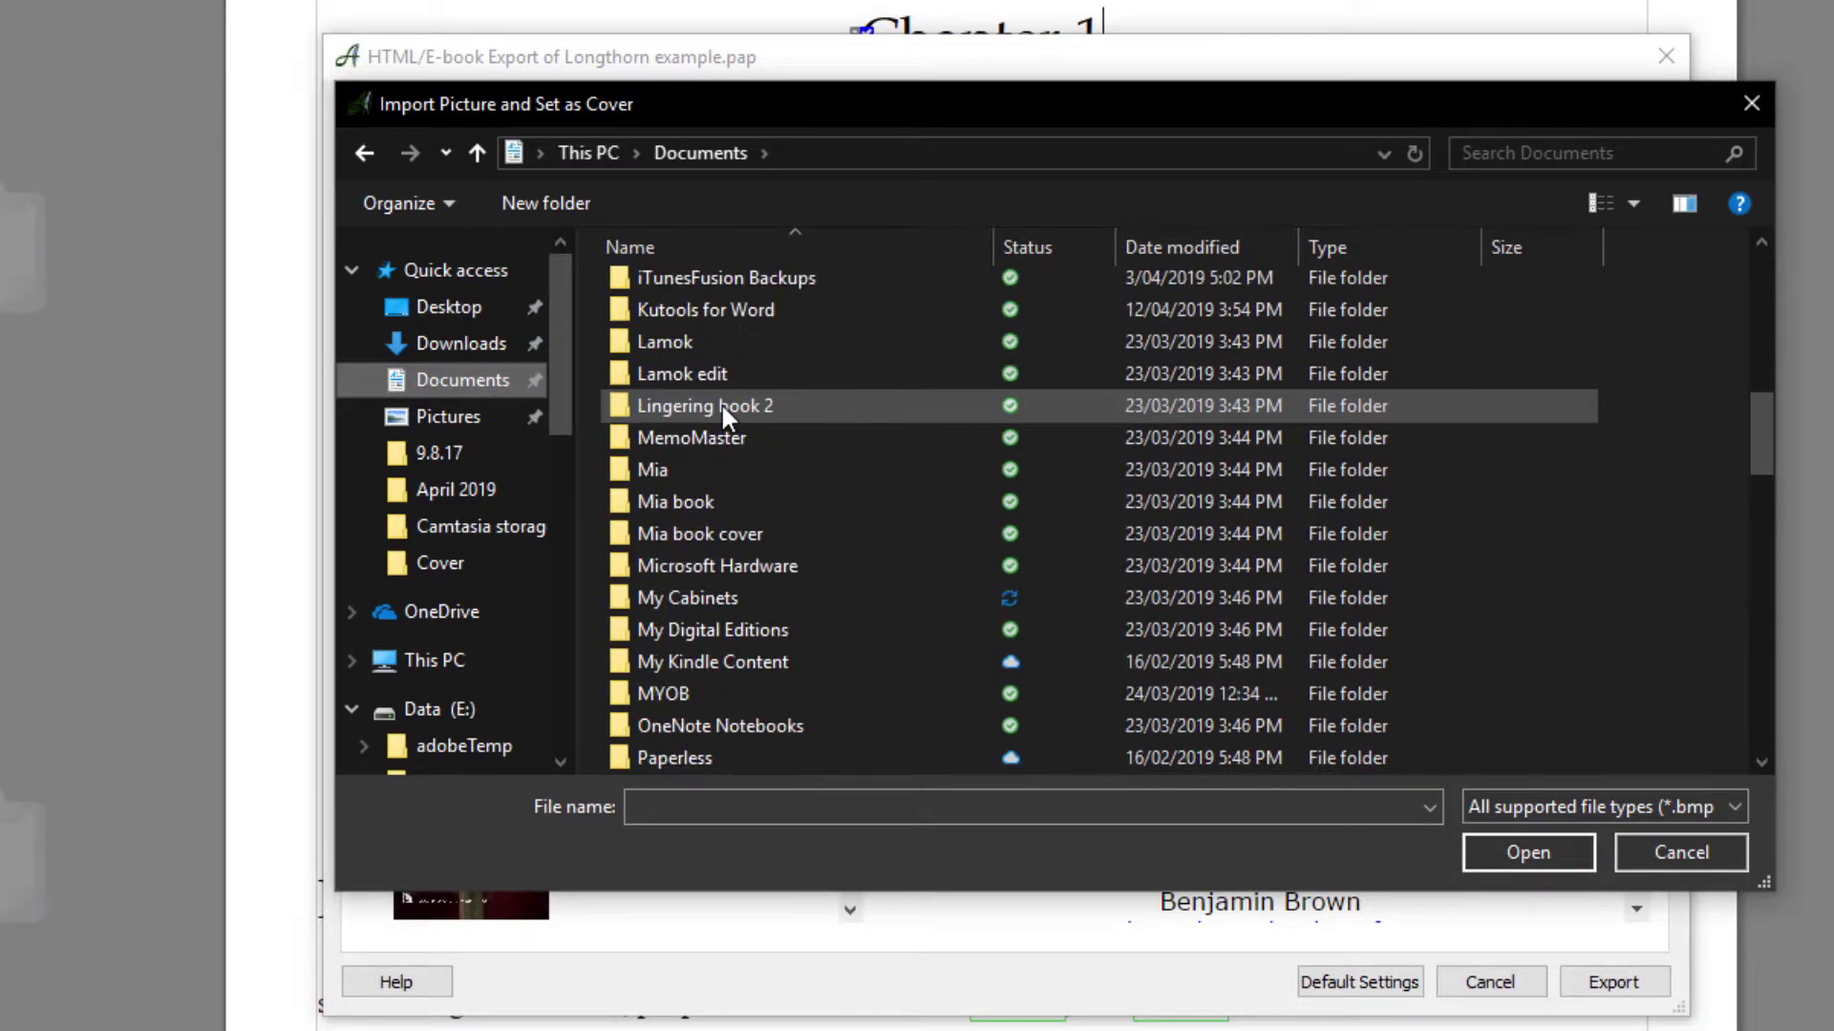
{"action": "double_click", "coordinate": [716, 600]}
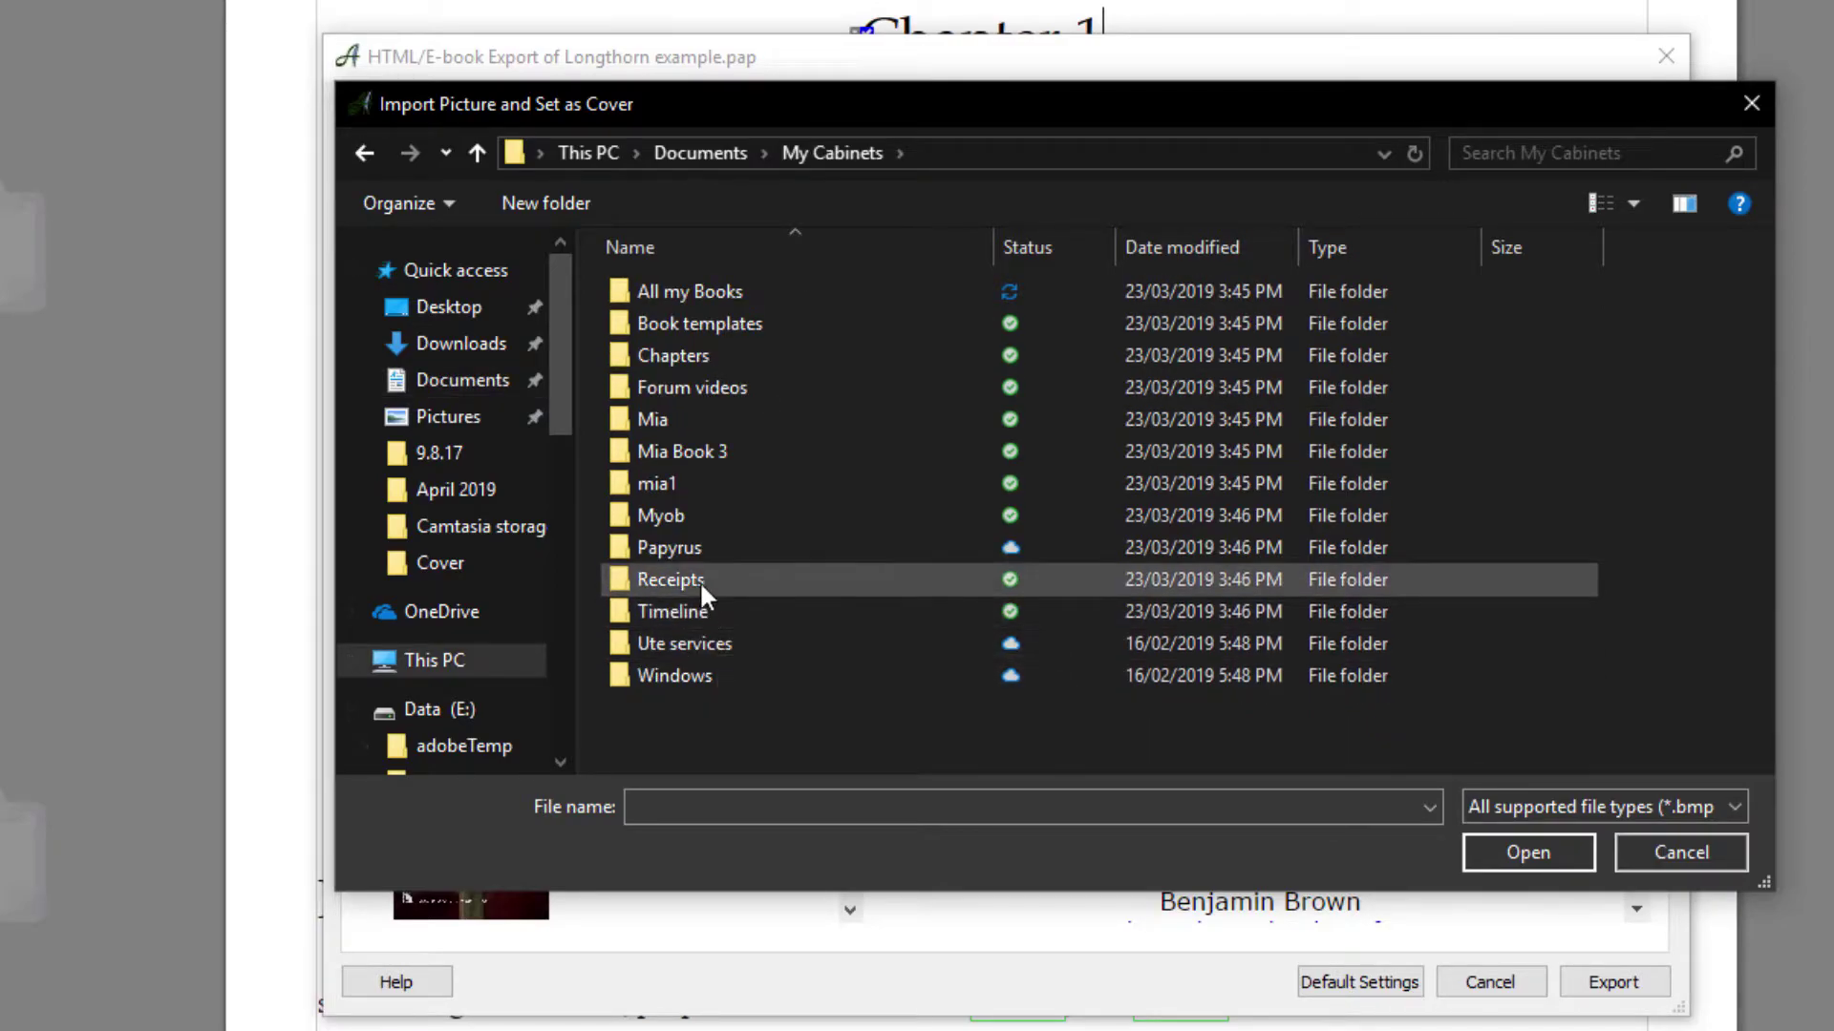
{"action": "double_click", "coordinate": [684, 552]}
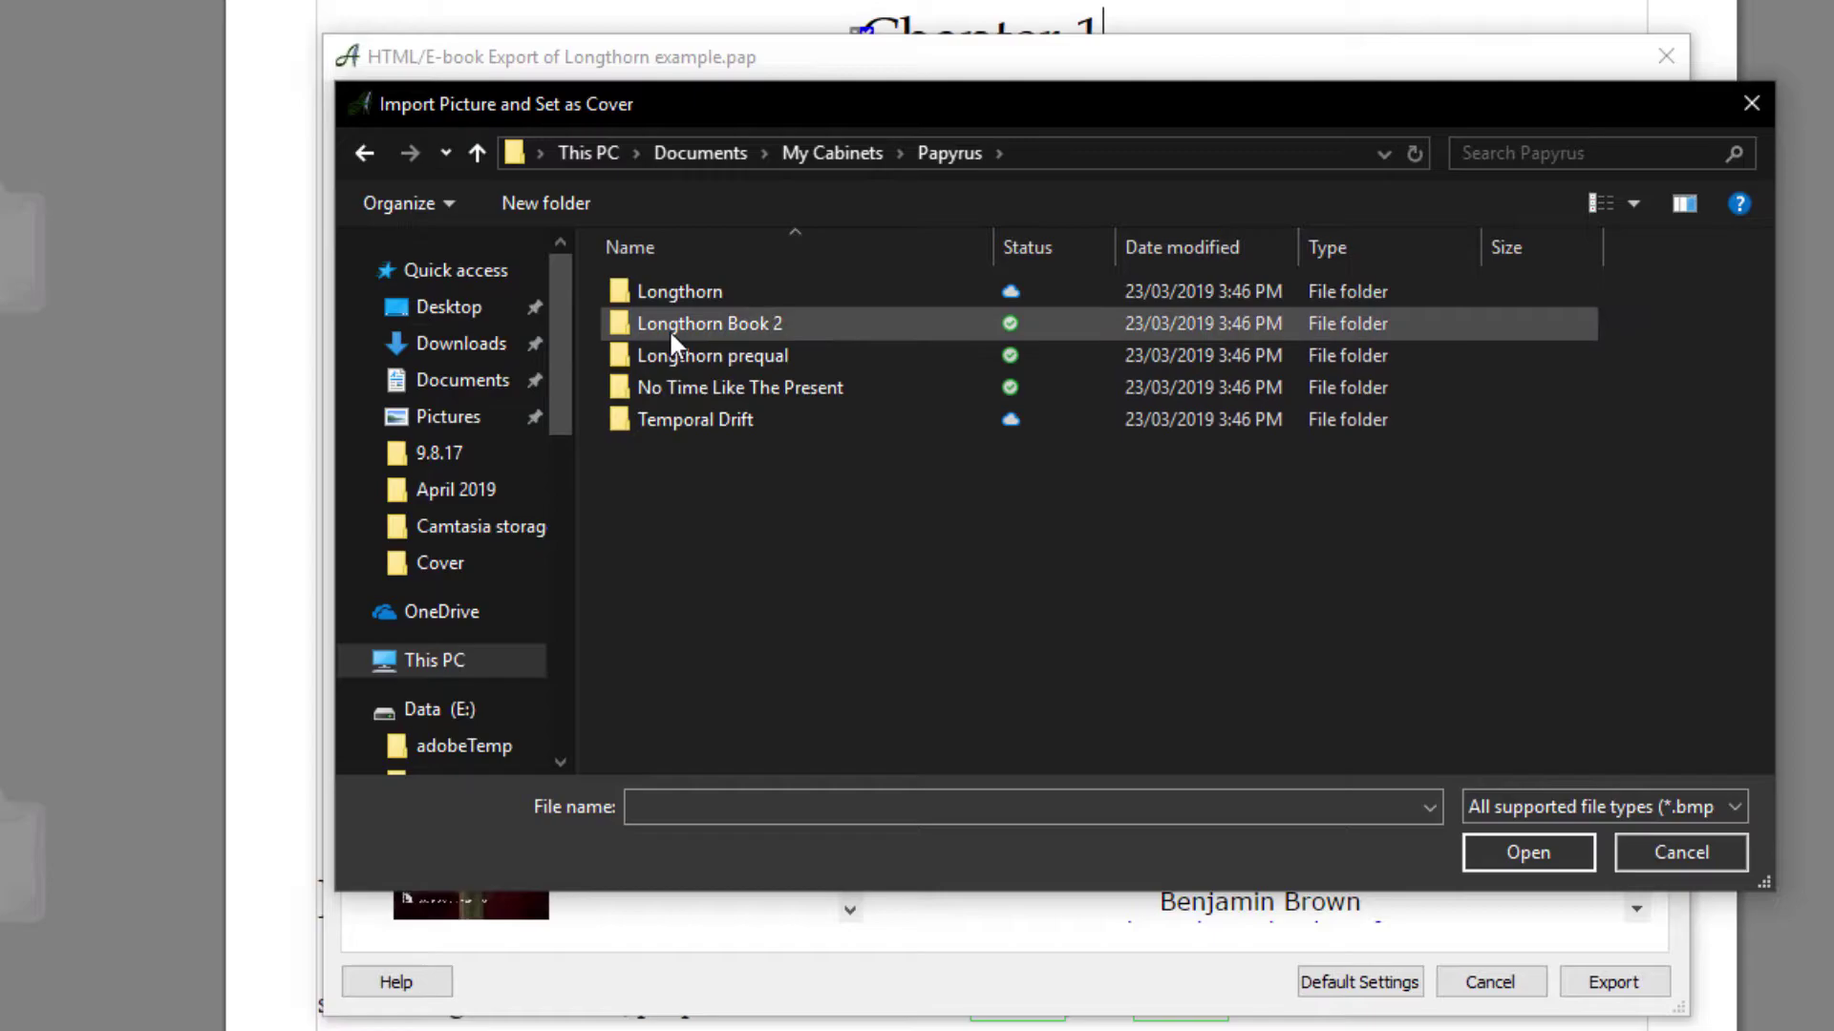
{"action": "double_click", "coordinate": [663, 302]}
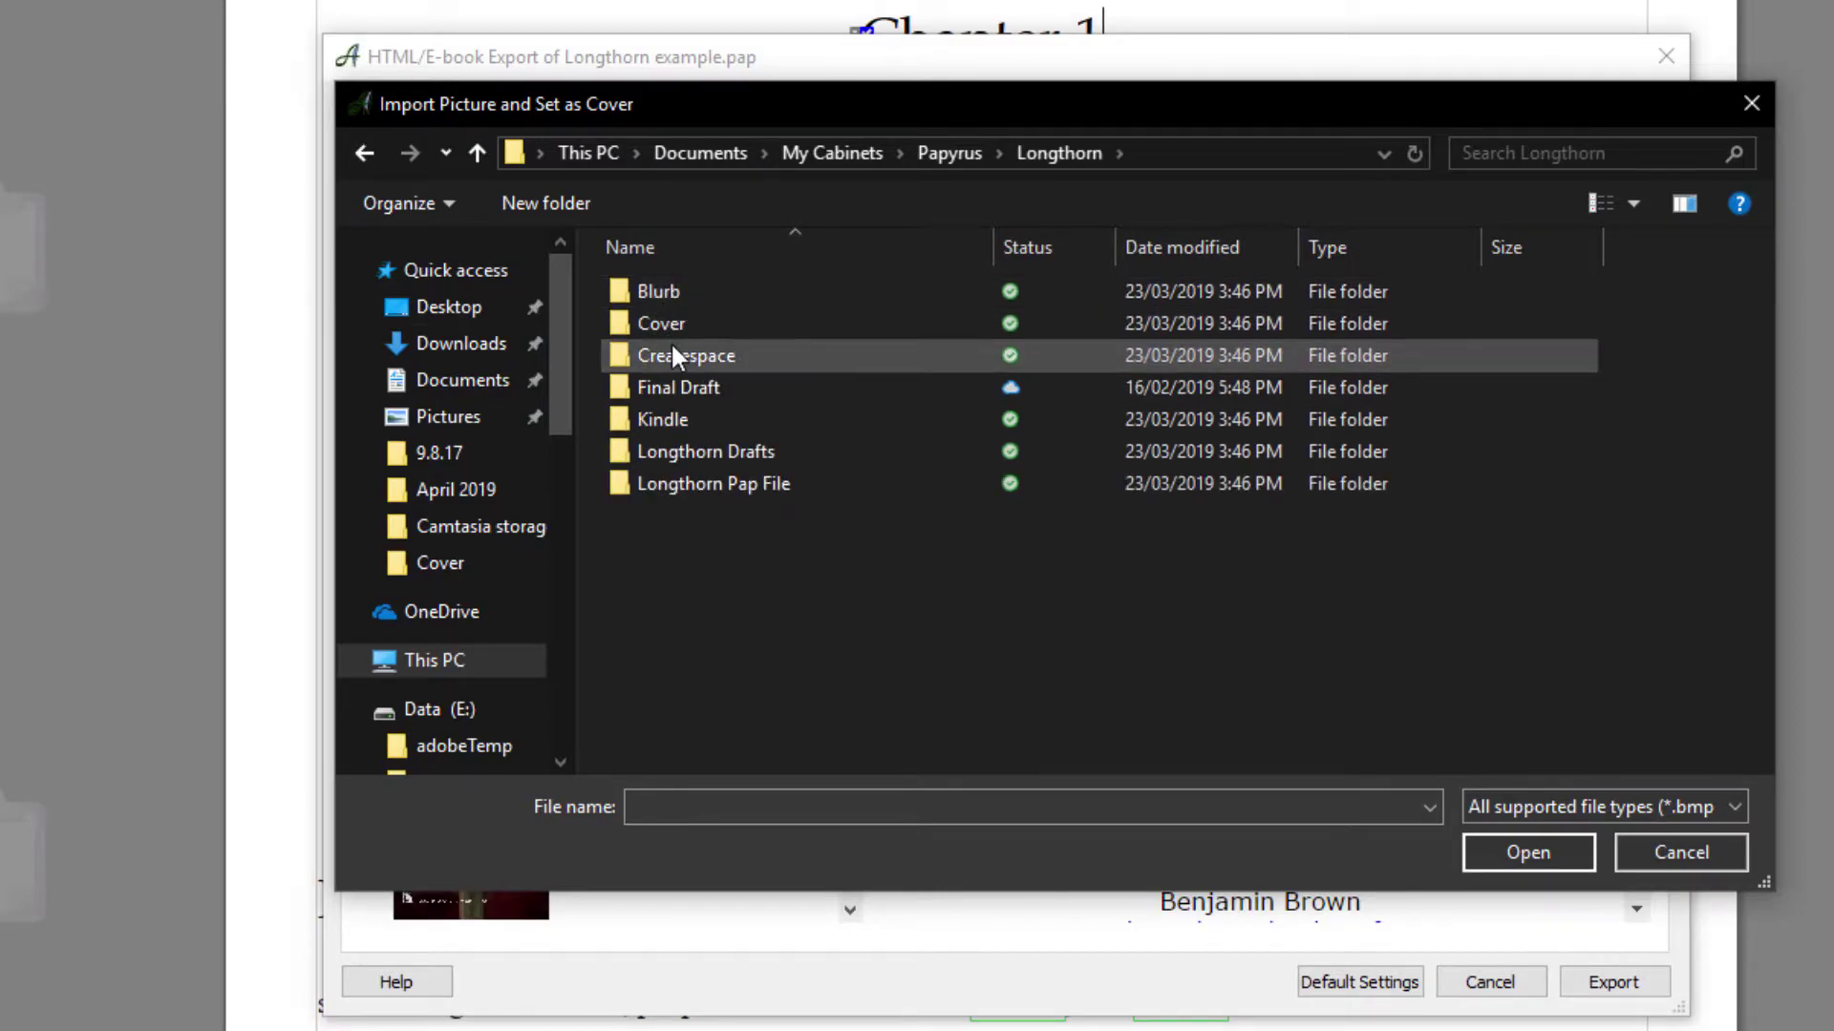
{"action": "double_click", "coordinate": [668, 324]}
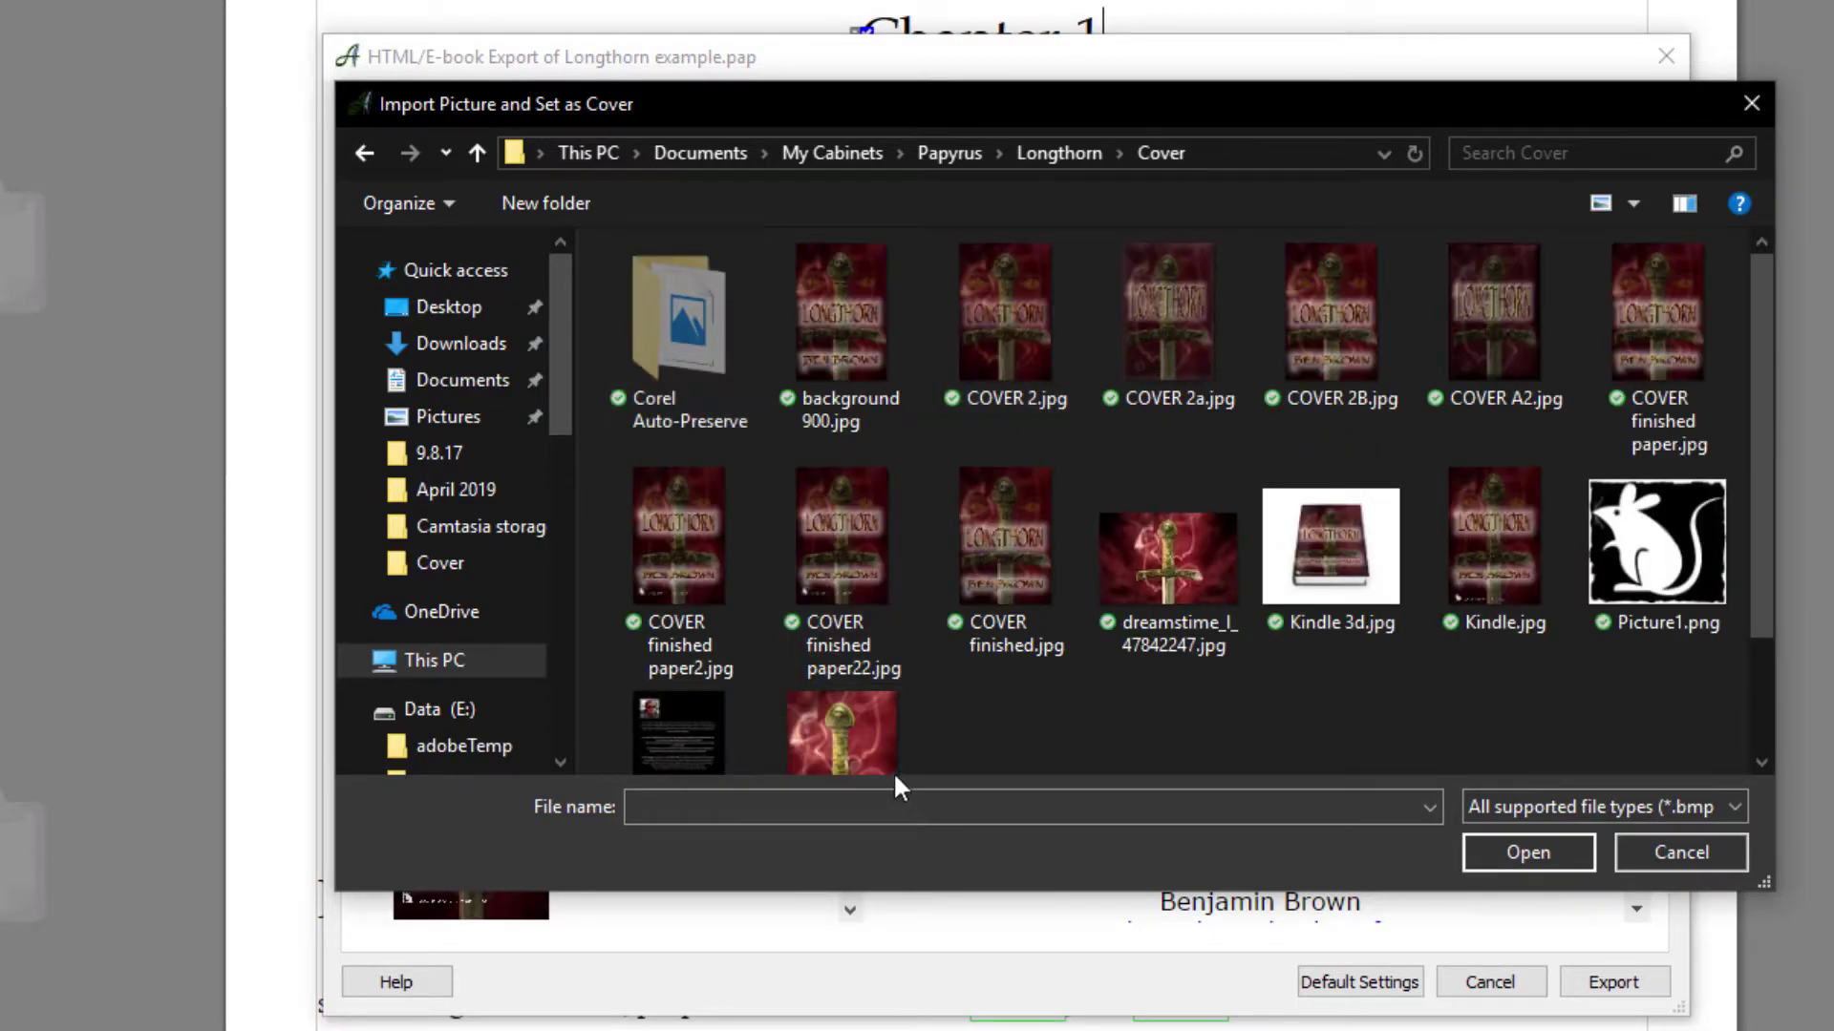
Import 'COVER finished paper22.jpg' and let it replace the existing cover picture
{"action": "left_click", "coordinate": [842, 551]}
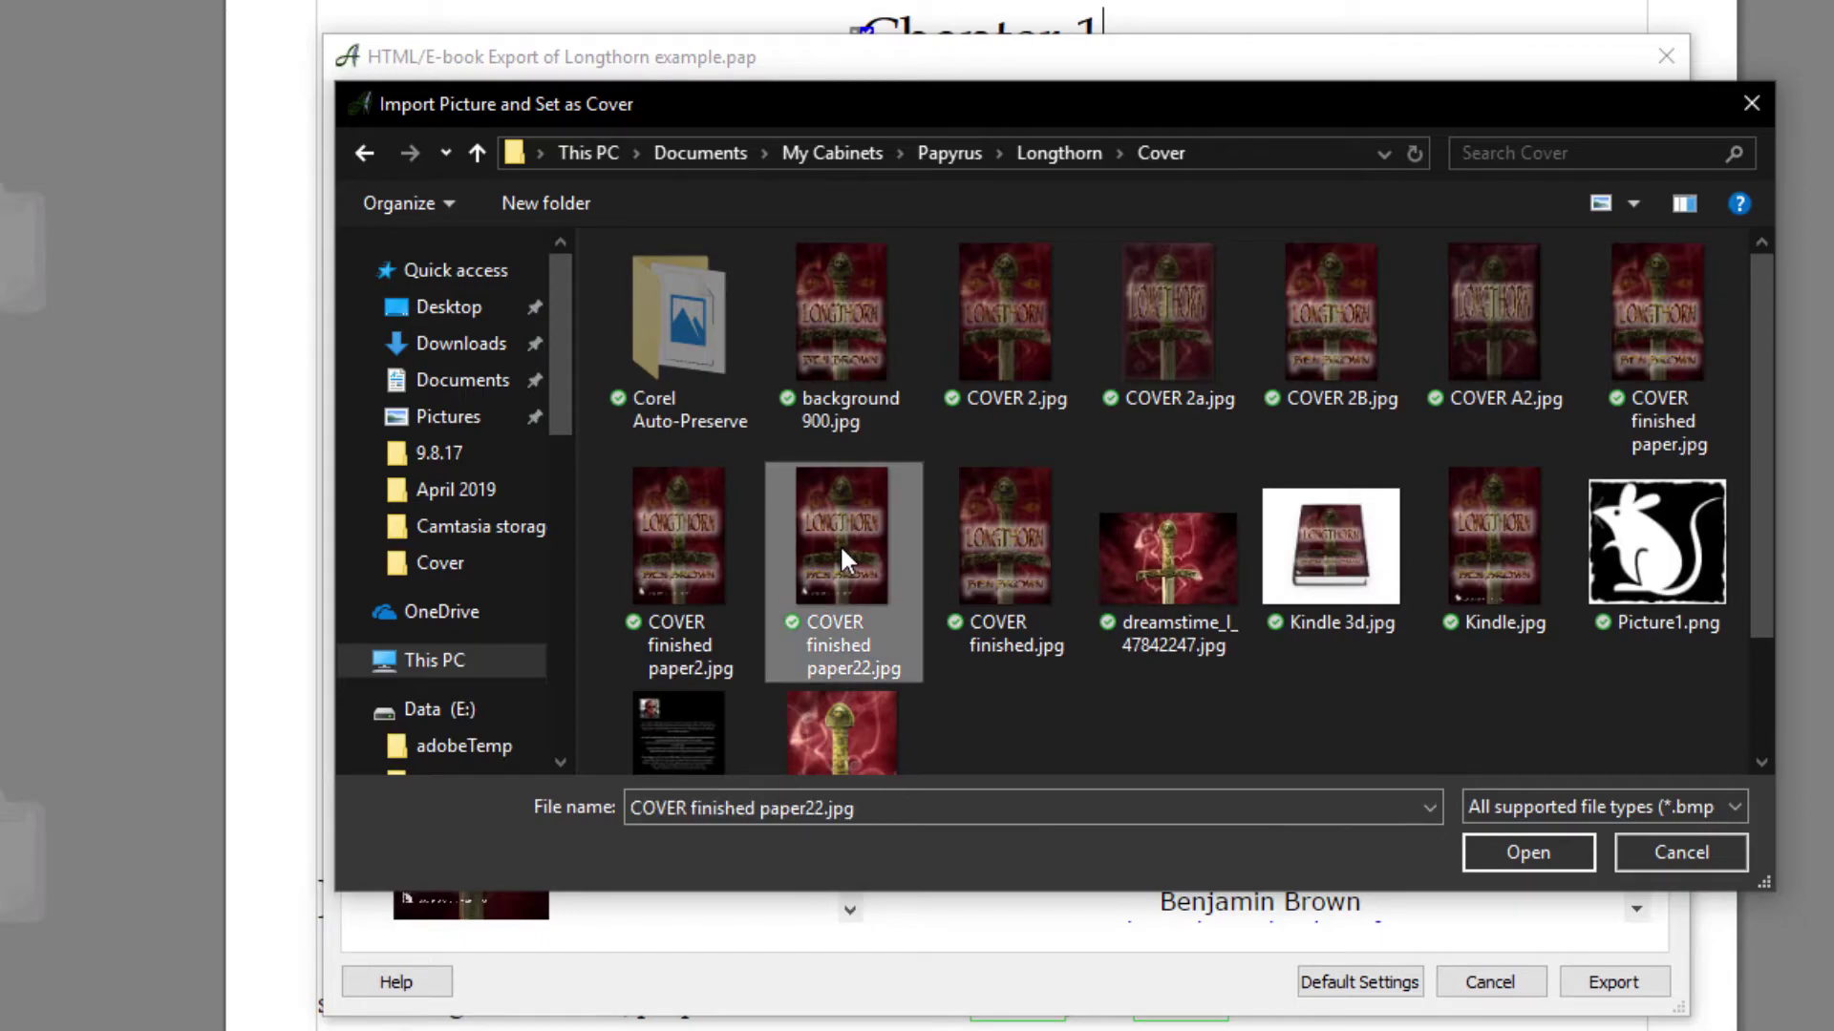
{"action": "double_click", "coordinate": [840, 542]}
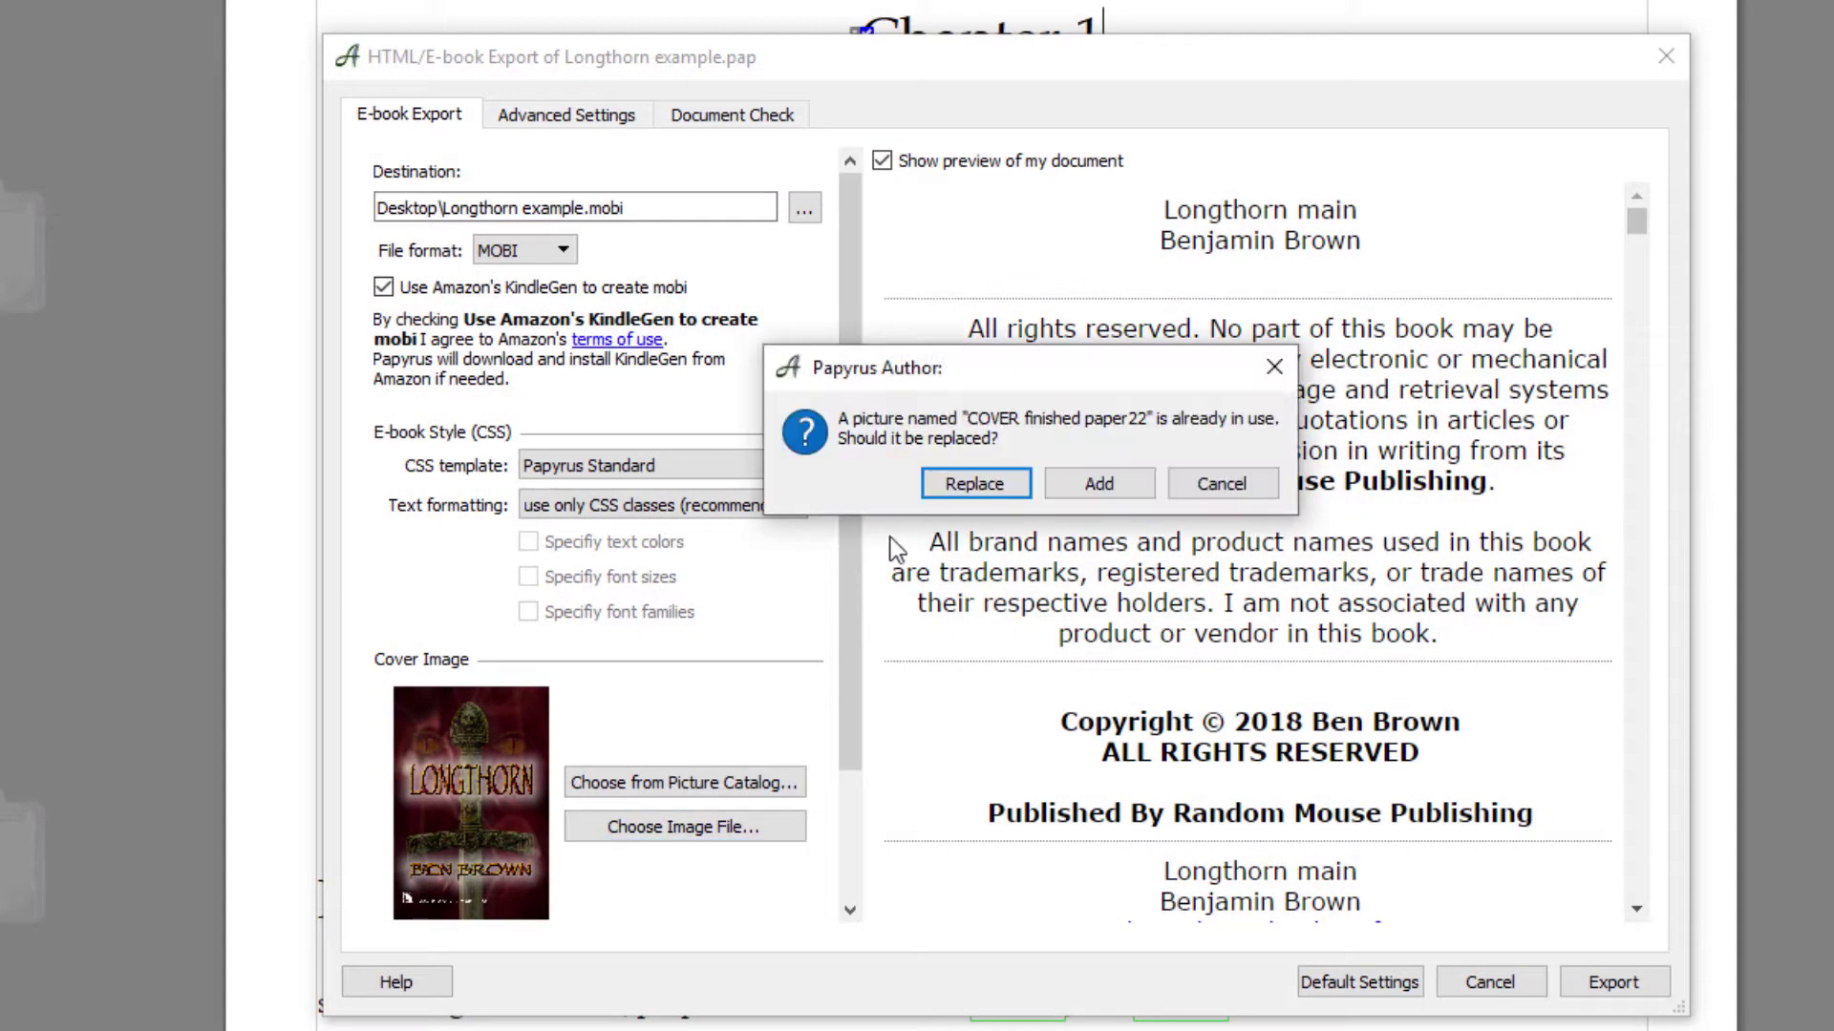
{"action": "left_click", "coordinate": [982, 485]}
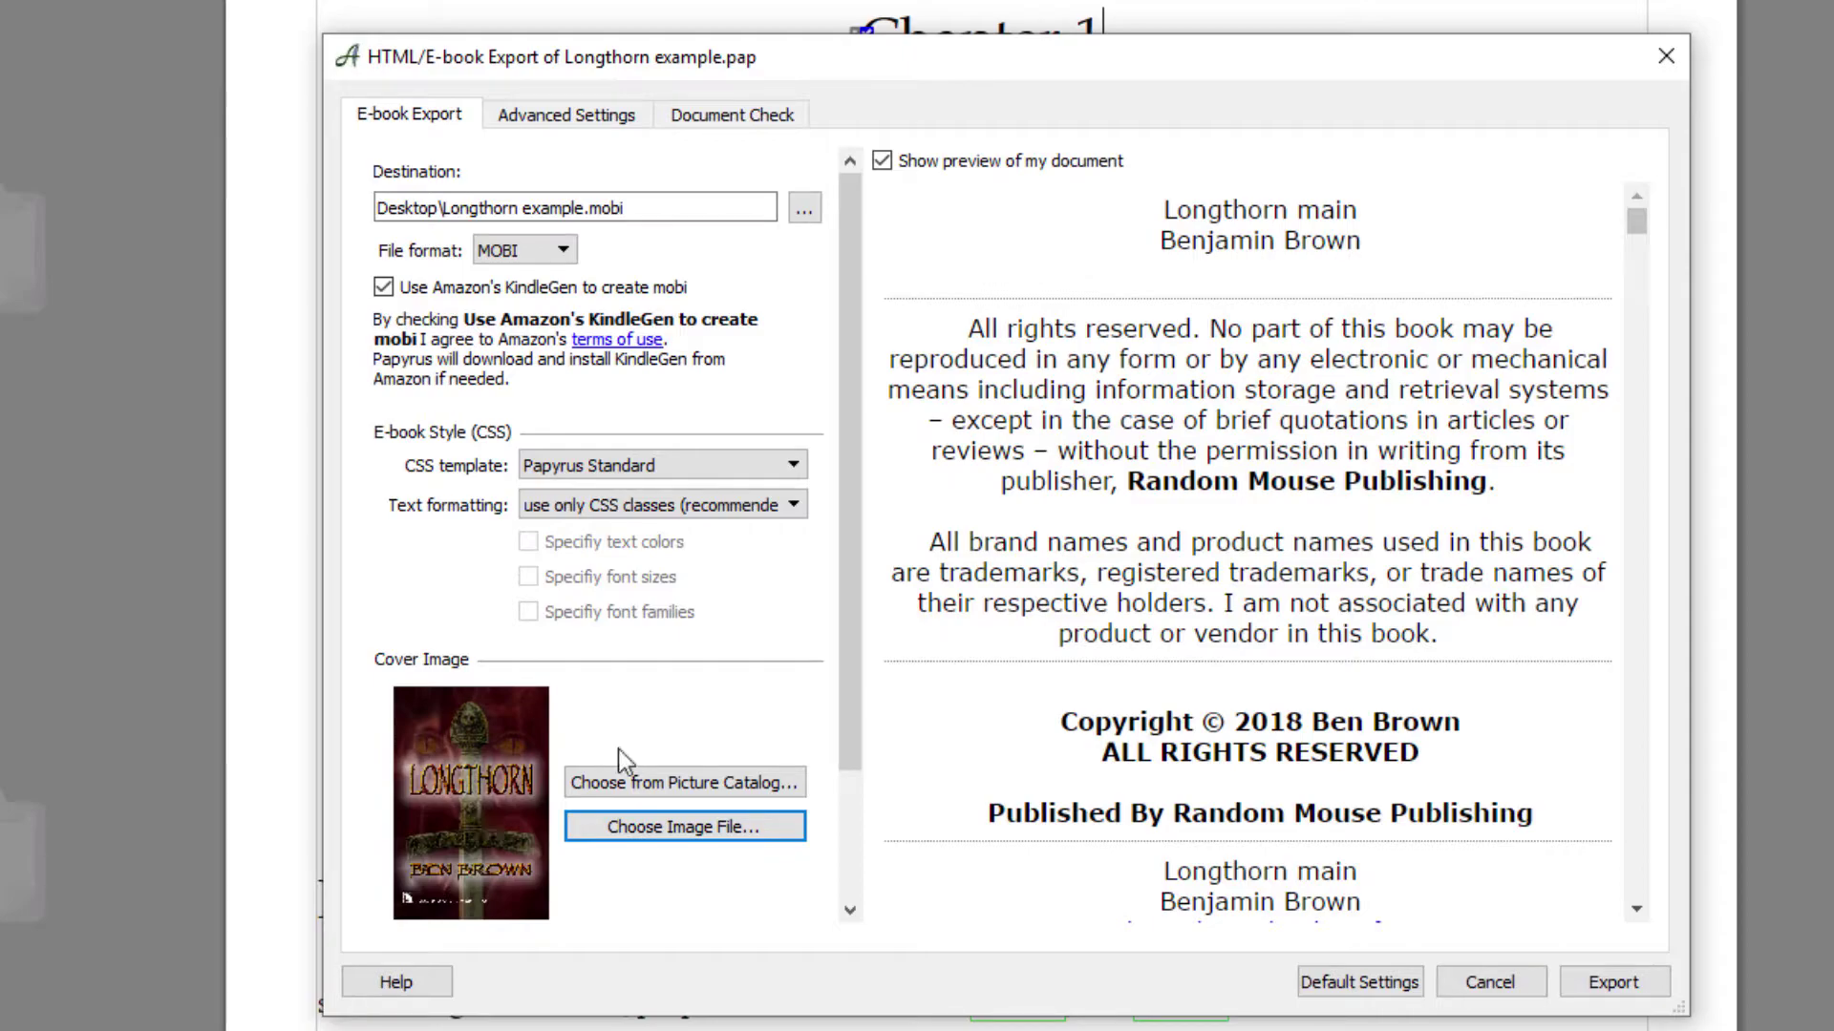
{"action": "scroll", "coordinate": [1218, 391], "scroll_direction": "down", "scroll_amount": 1}
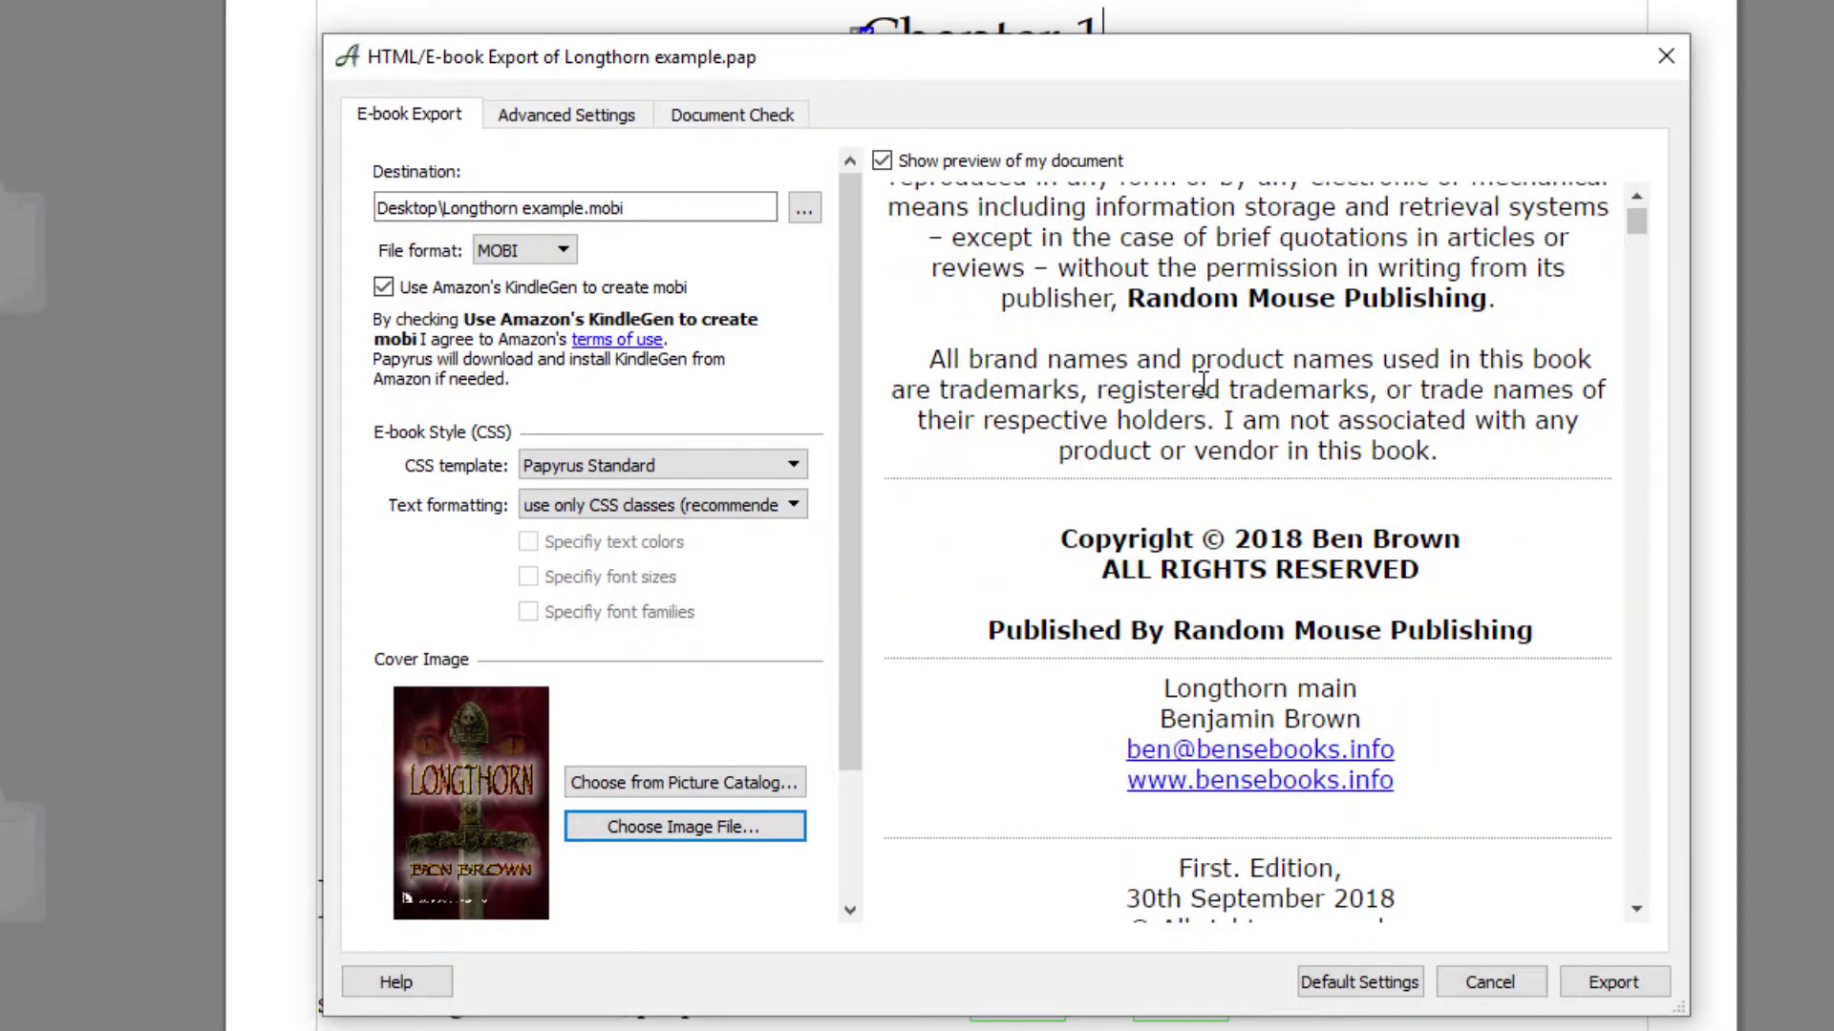
{"action": "scroll", "coordinate": [1197, 378], "scroll_direction": "down", "scroll_amount": 3}
{"action": "scroll", "coordinate": [1141, 399], "scroll_direction": "down", "scroll_amount": 1}
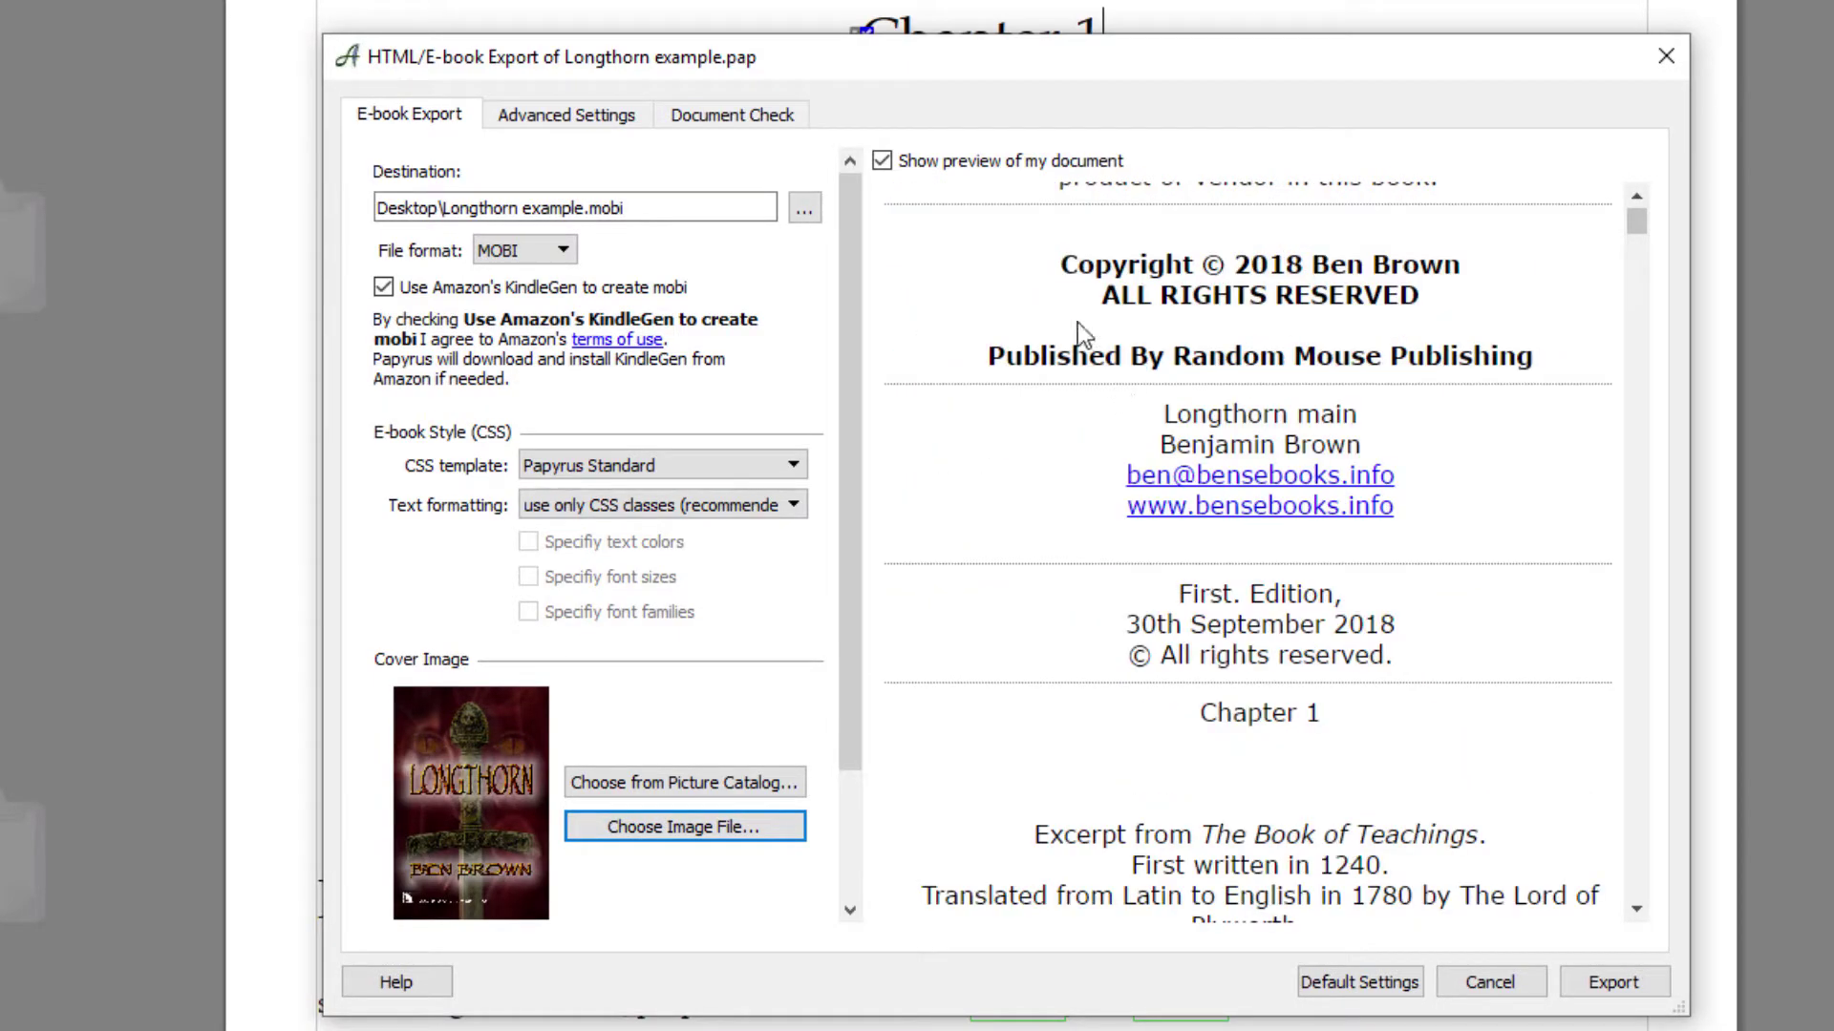
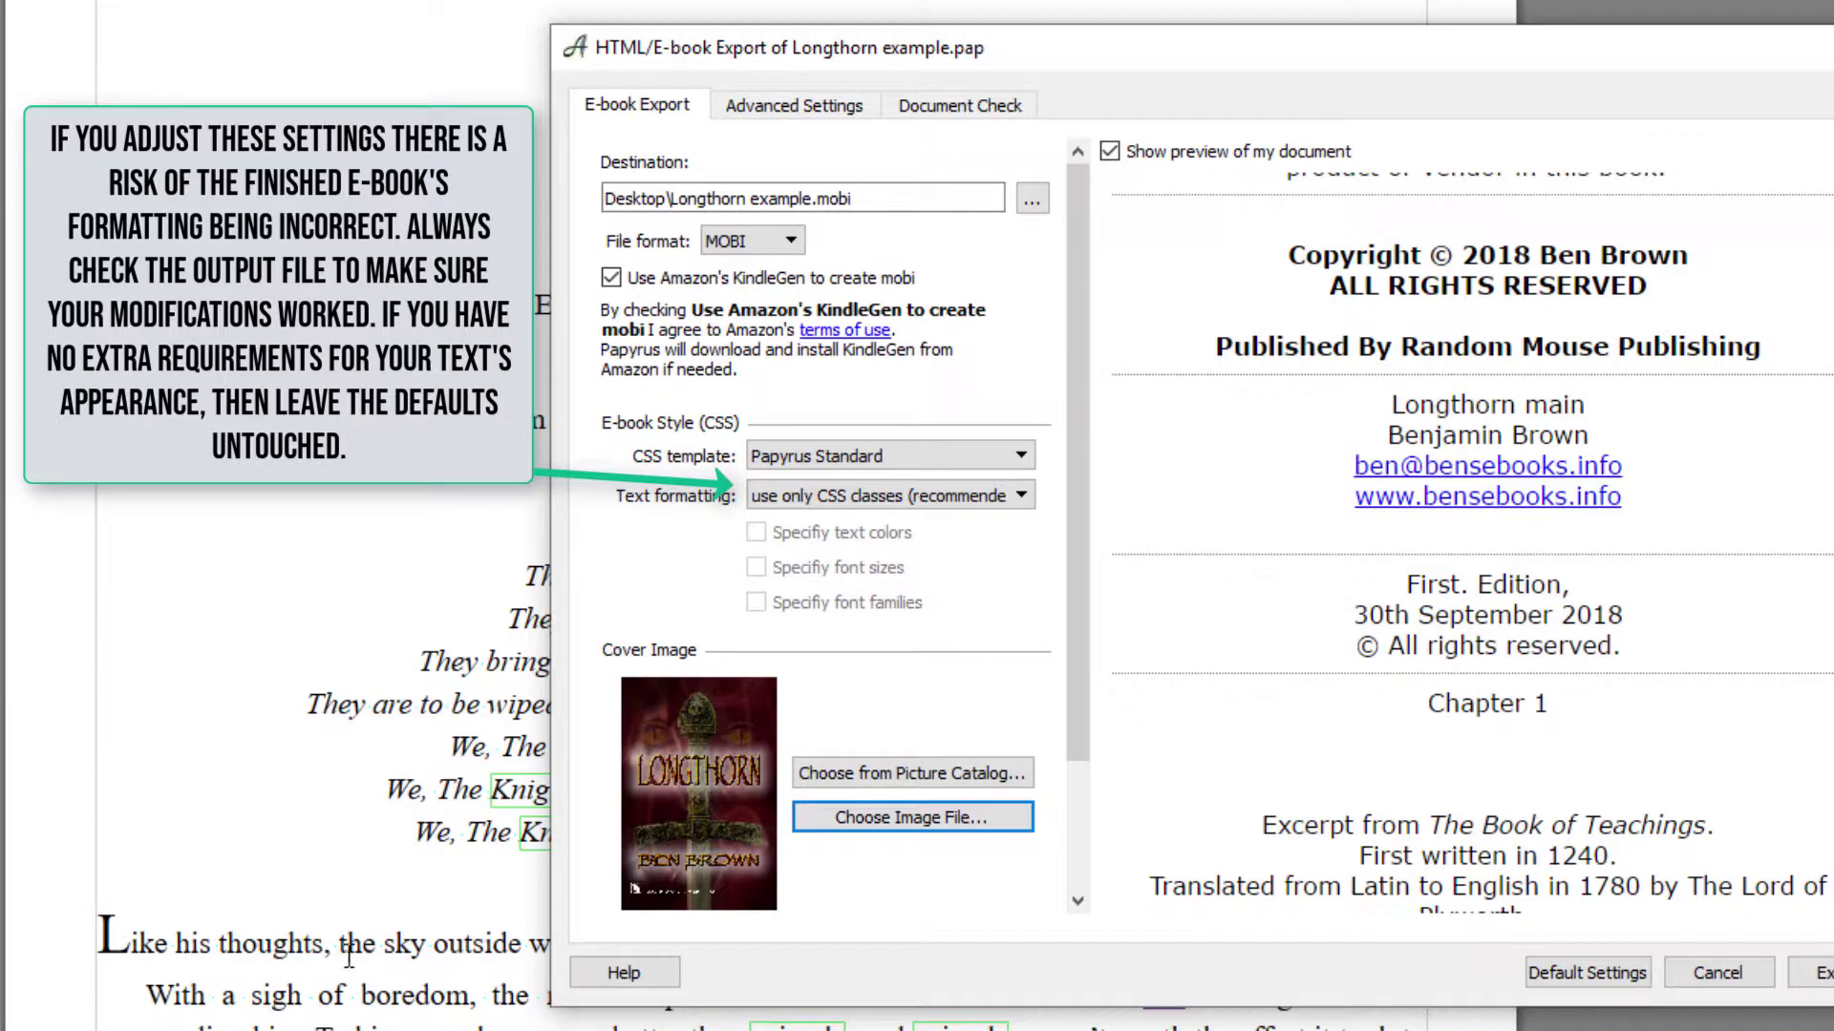
Scroll the e-book export preview down to the opening paragraphs of Chapter 1
{"action": "scroll", "coordinate": [1375, 668], "scroll_direction": "down", "scroll_amount": 6}
{"action": "scroll", "coordinate": [1373, 668], "scroll_direction": "down", "scroll_amount": 4}
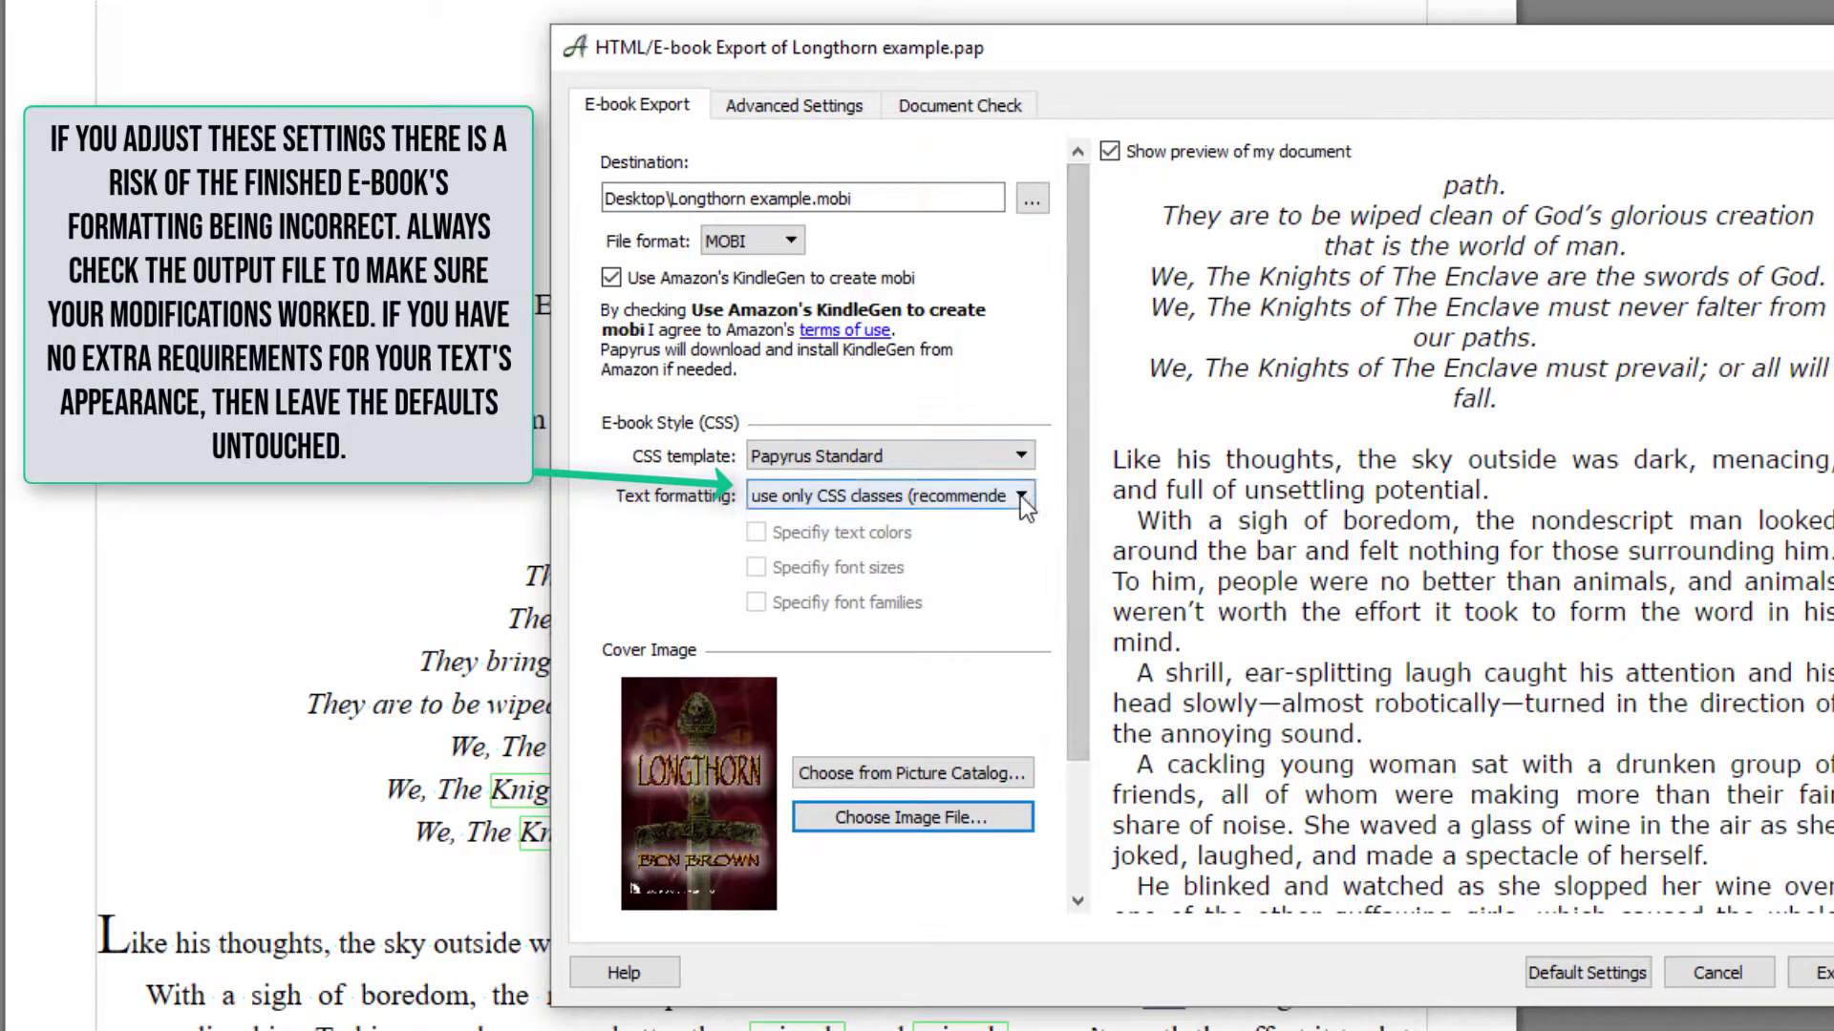
Set Text formatting to 'in all cases' and scroll the preview back to Chapter 1
{"action": "left_click", "coordinate": [921, 497]}
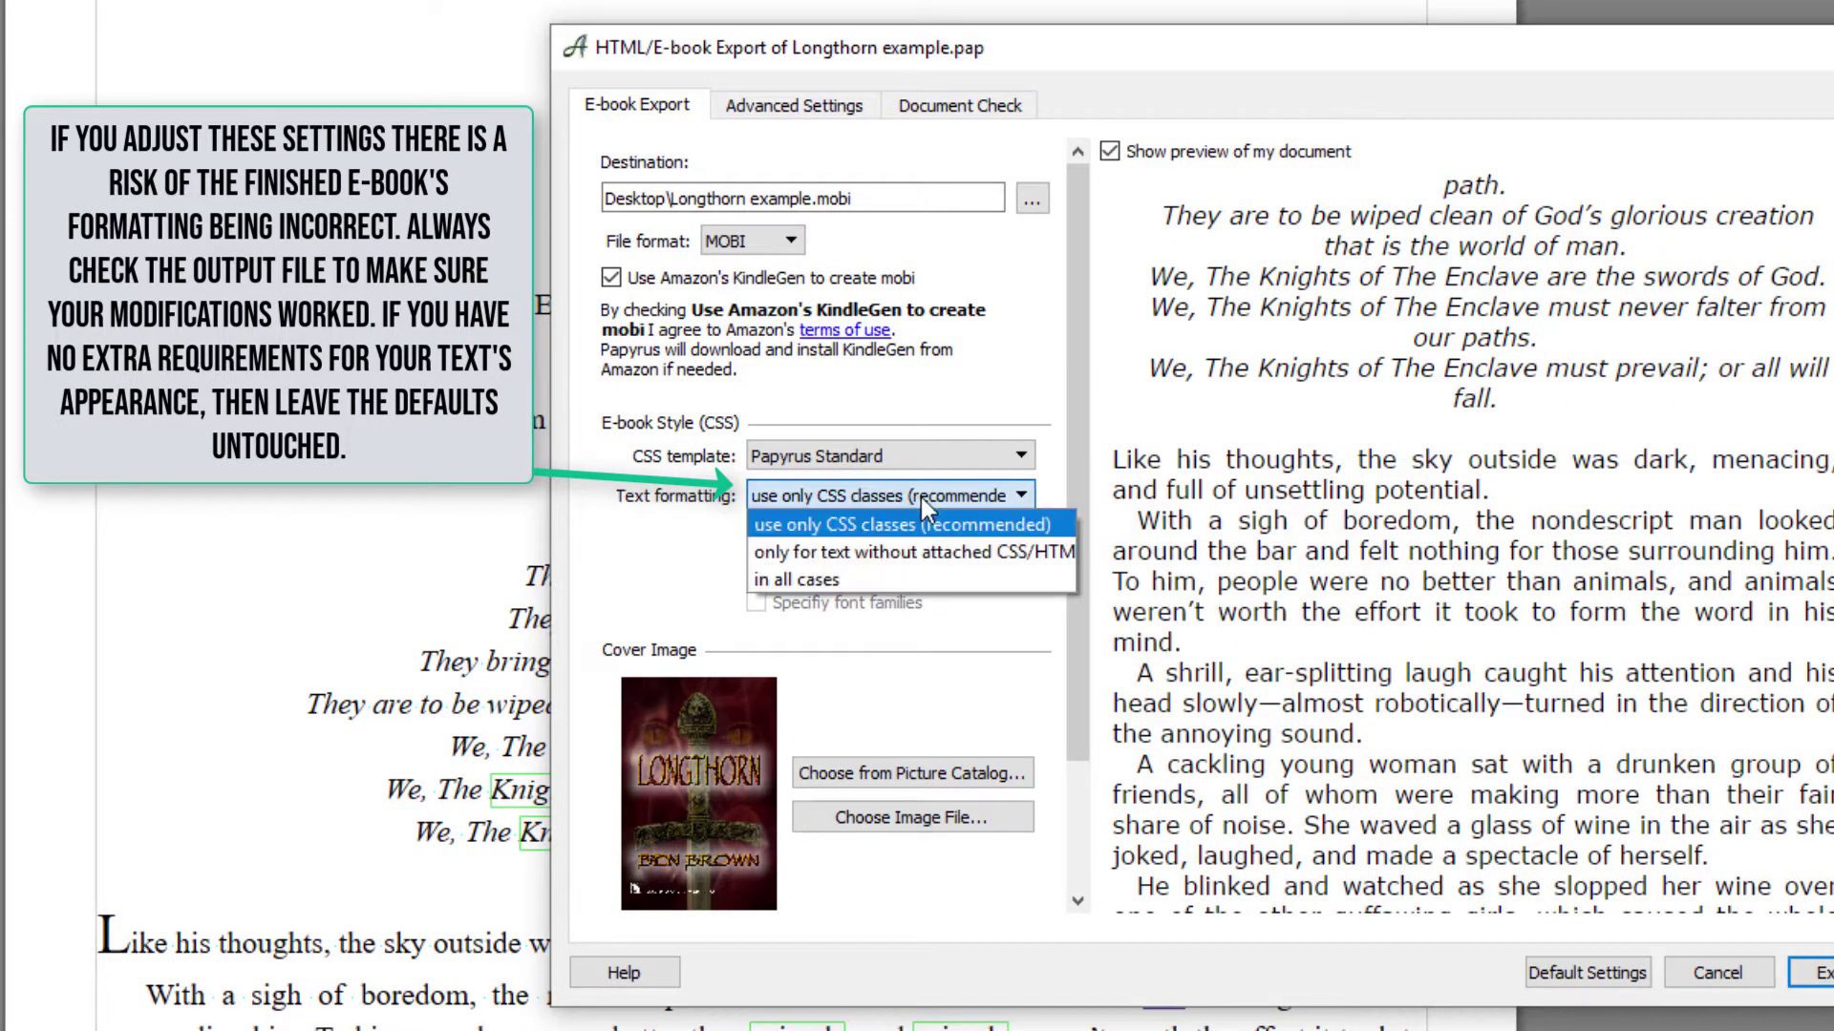
{"action": "left_click", "coordinate": [838, 580]}
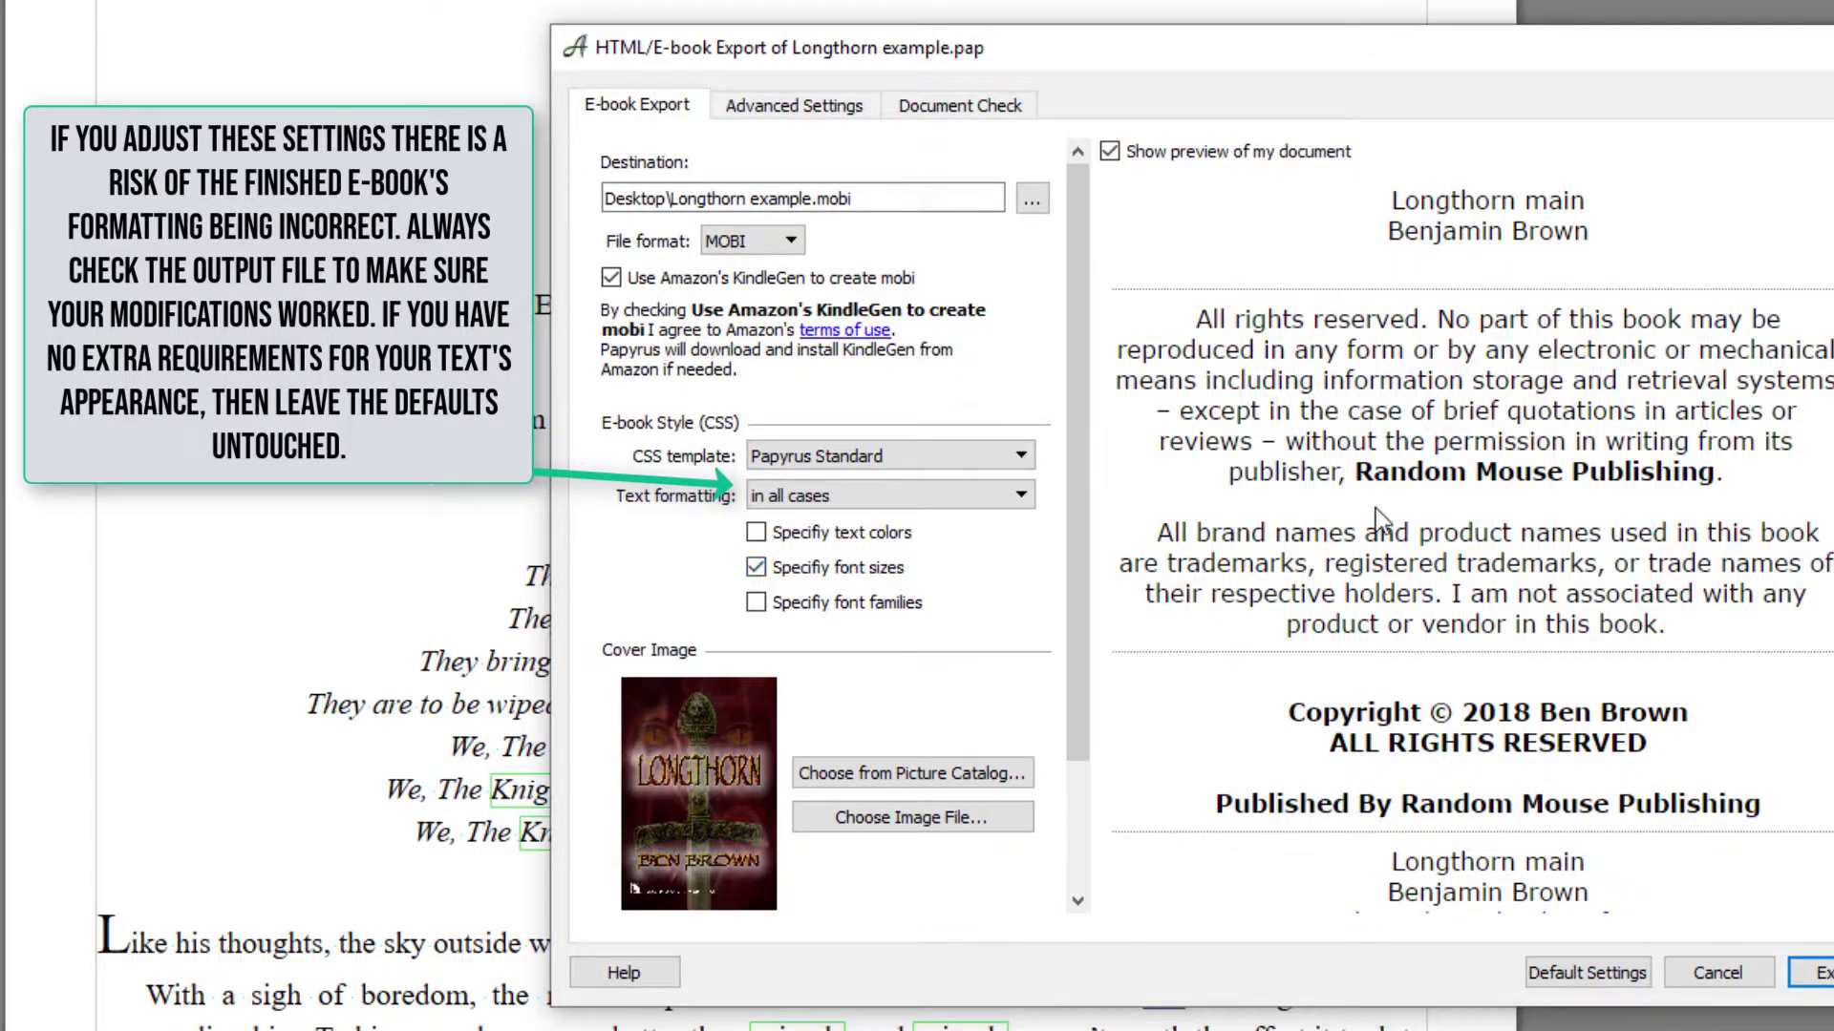
{"action": "scroll", "coordinate": [1375, 508], "scroll_direction": "down", "scroll_amount": 15}
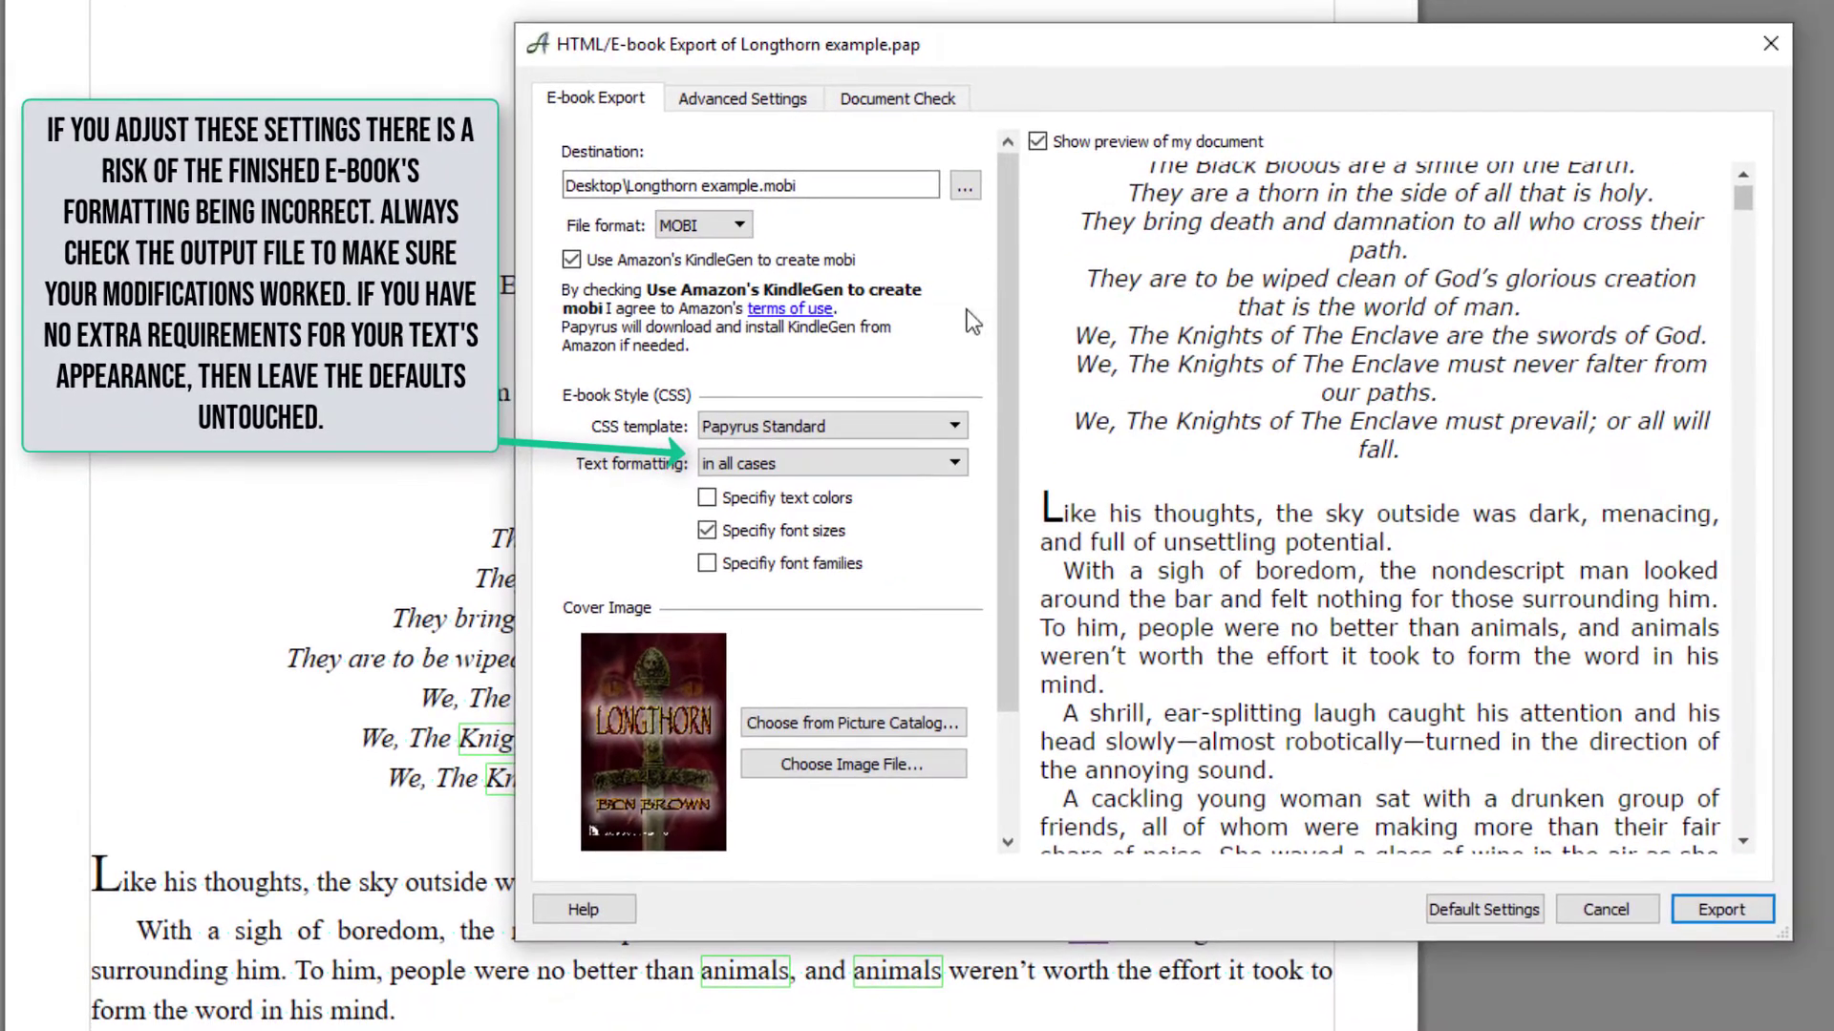
Export the e-book, replacing the existing Longthorn example.mobi file
{"action": "left_click", "coordinate": [1739, 915]}
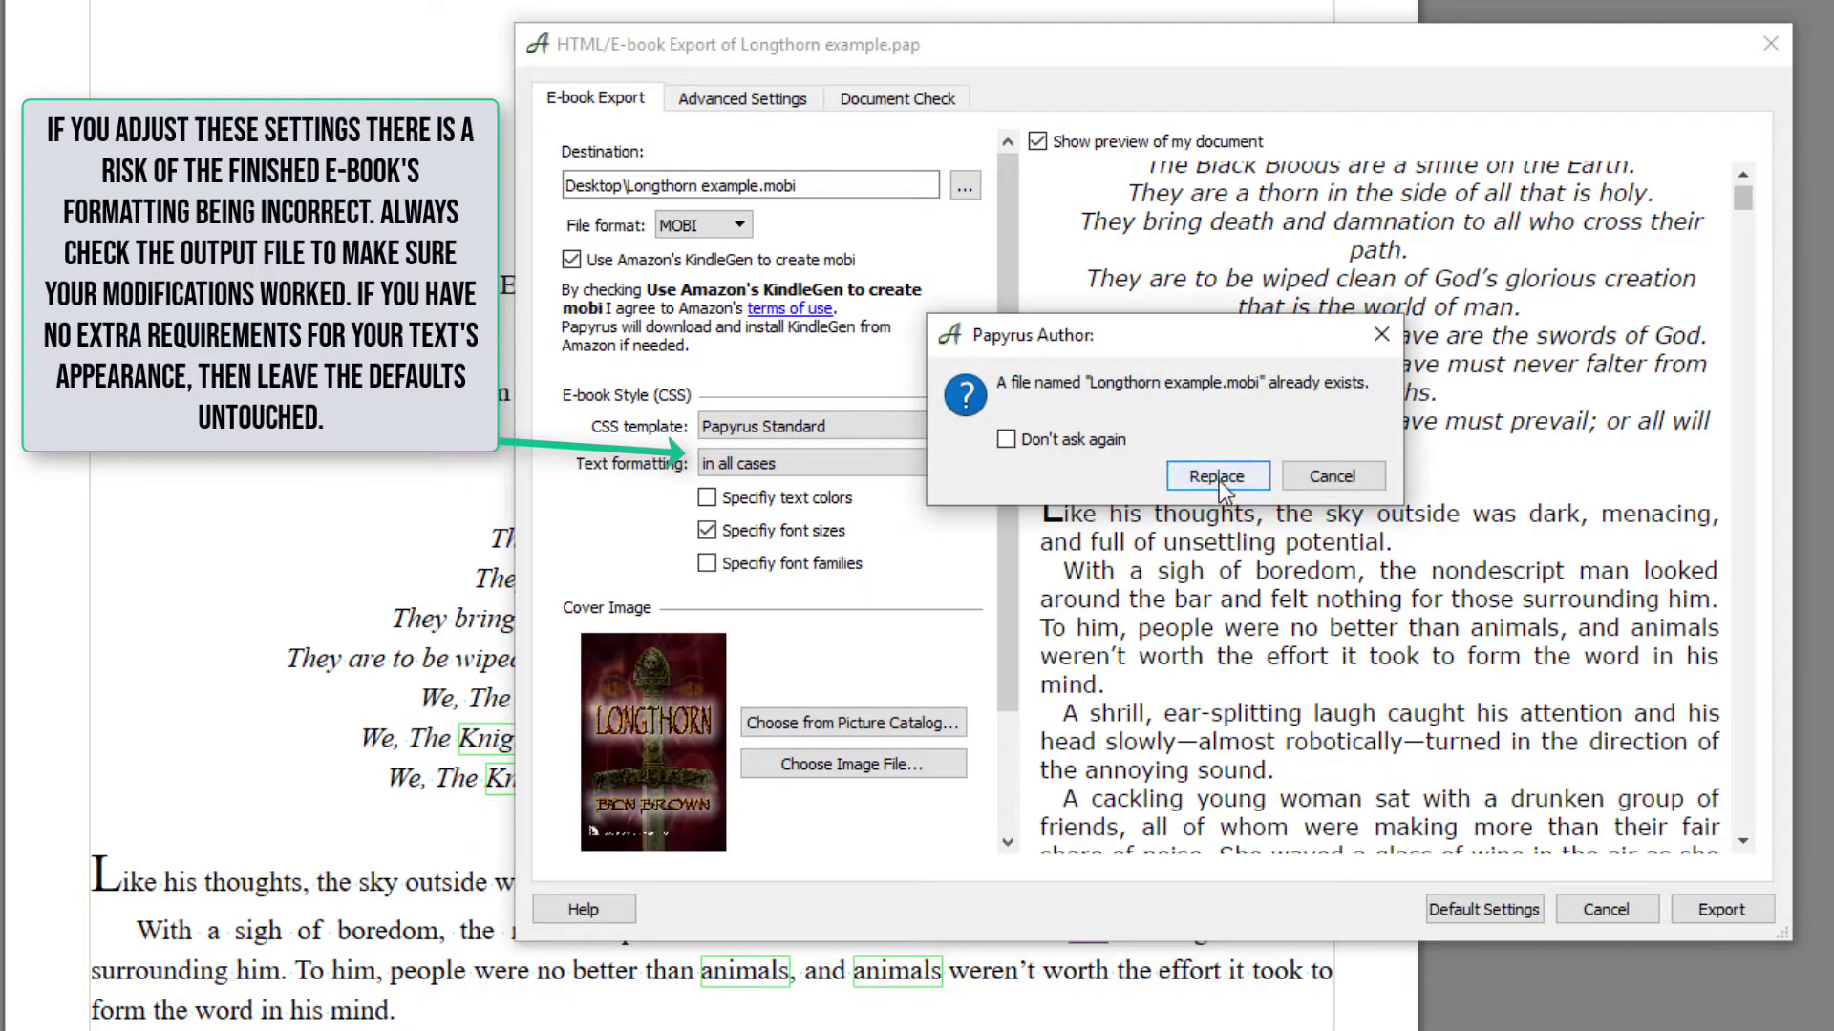
{"action": "left_click", "coordinate": [1217, 476]}
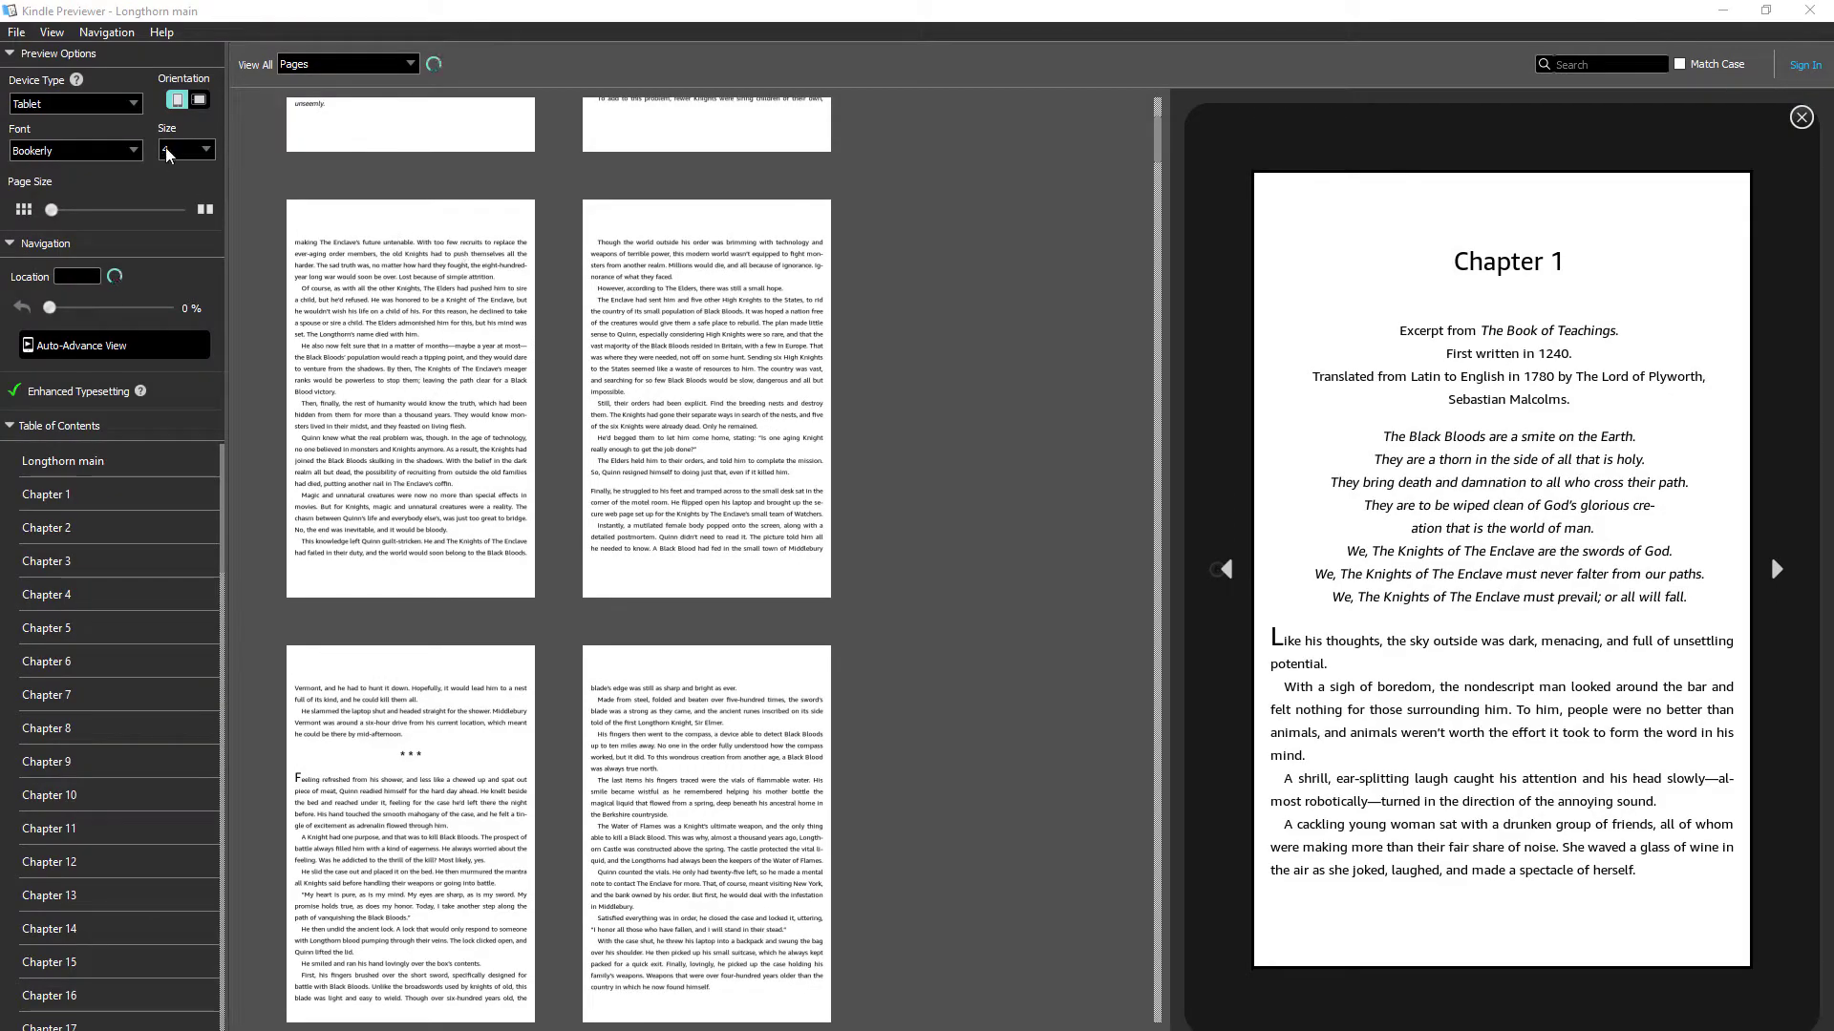
Switch the preview to Kindle E-reader and page back nine times to the Longthorn cover
{"action": "left_click", "coordinate": [134, 104]}
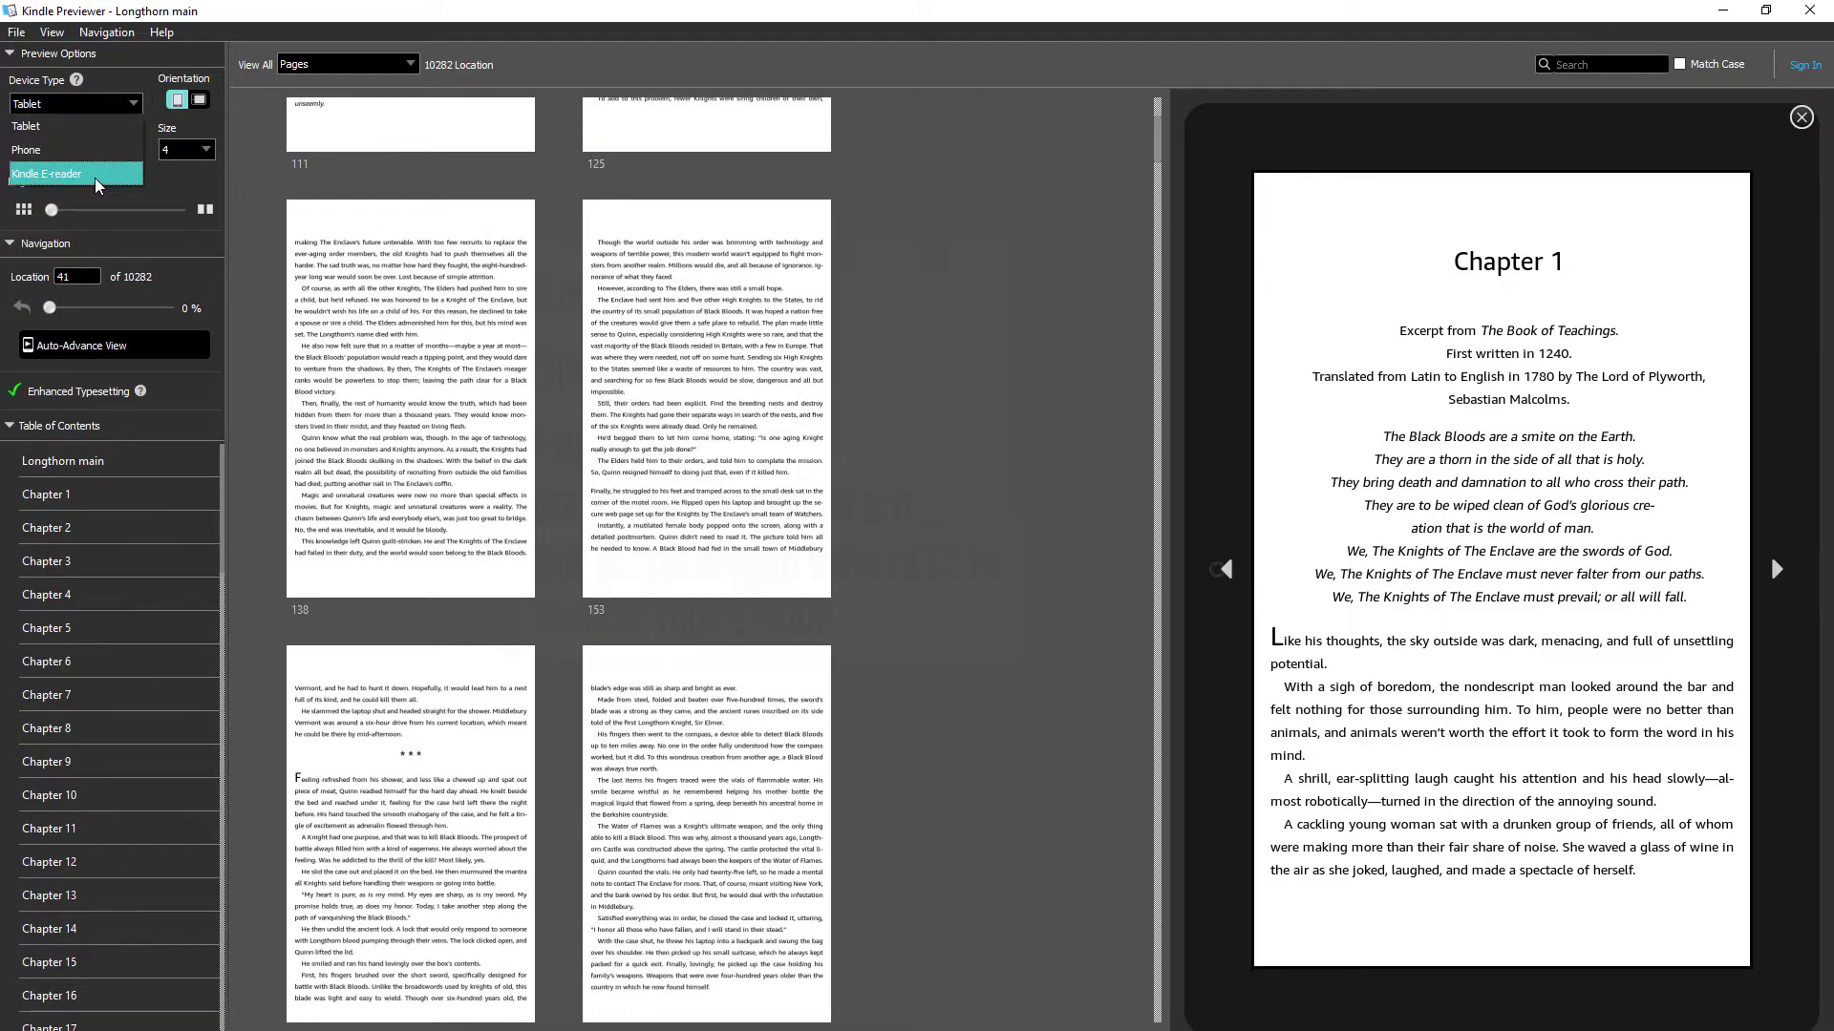
{"action": "left_click", "coordinate": [98, 175]}
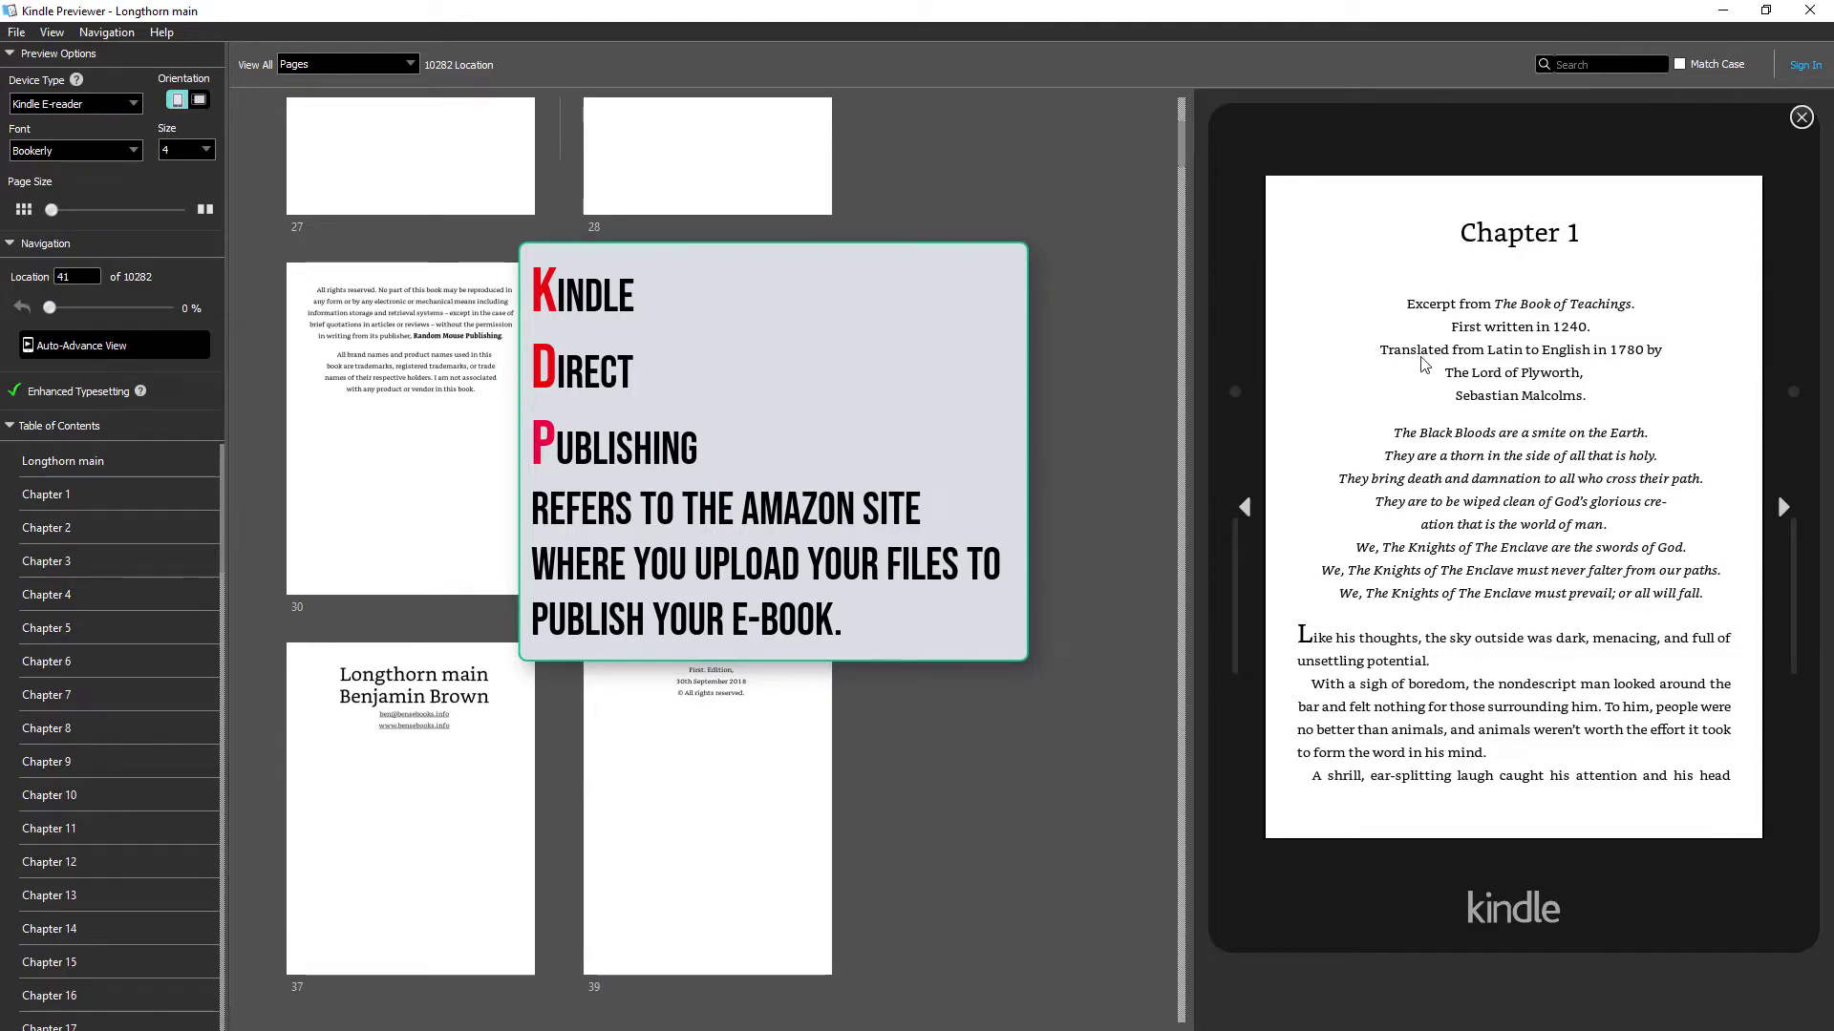
{"action": "left_click", "coordinate": [1245, 507]}
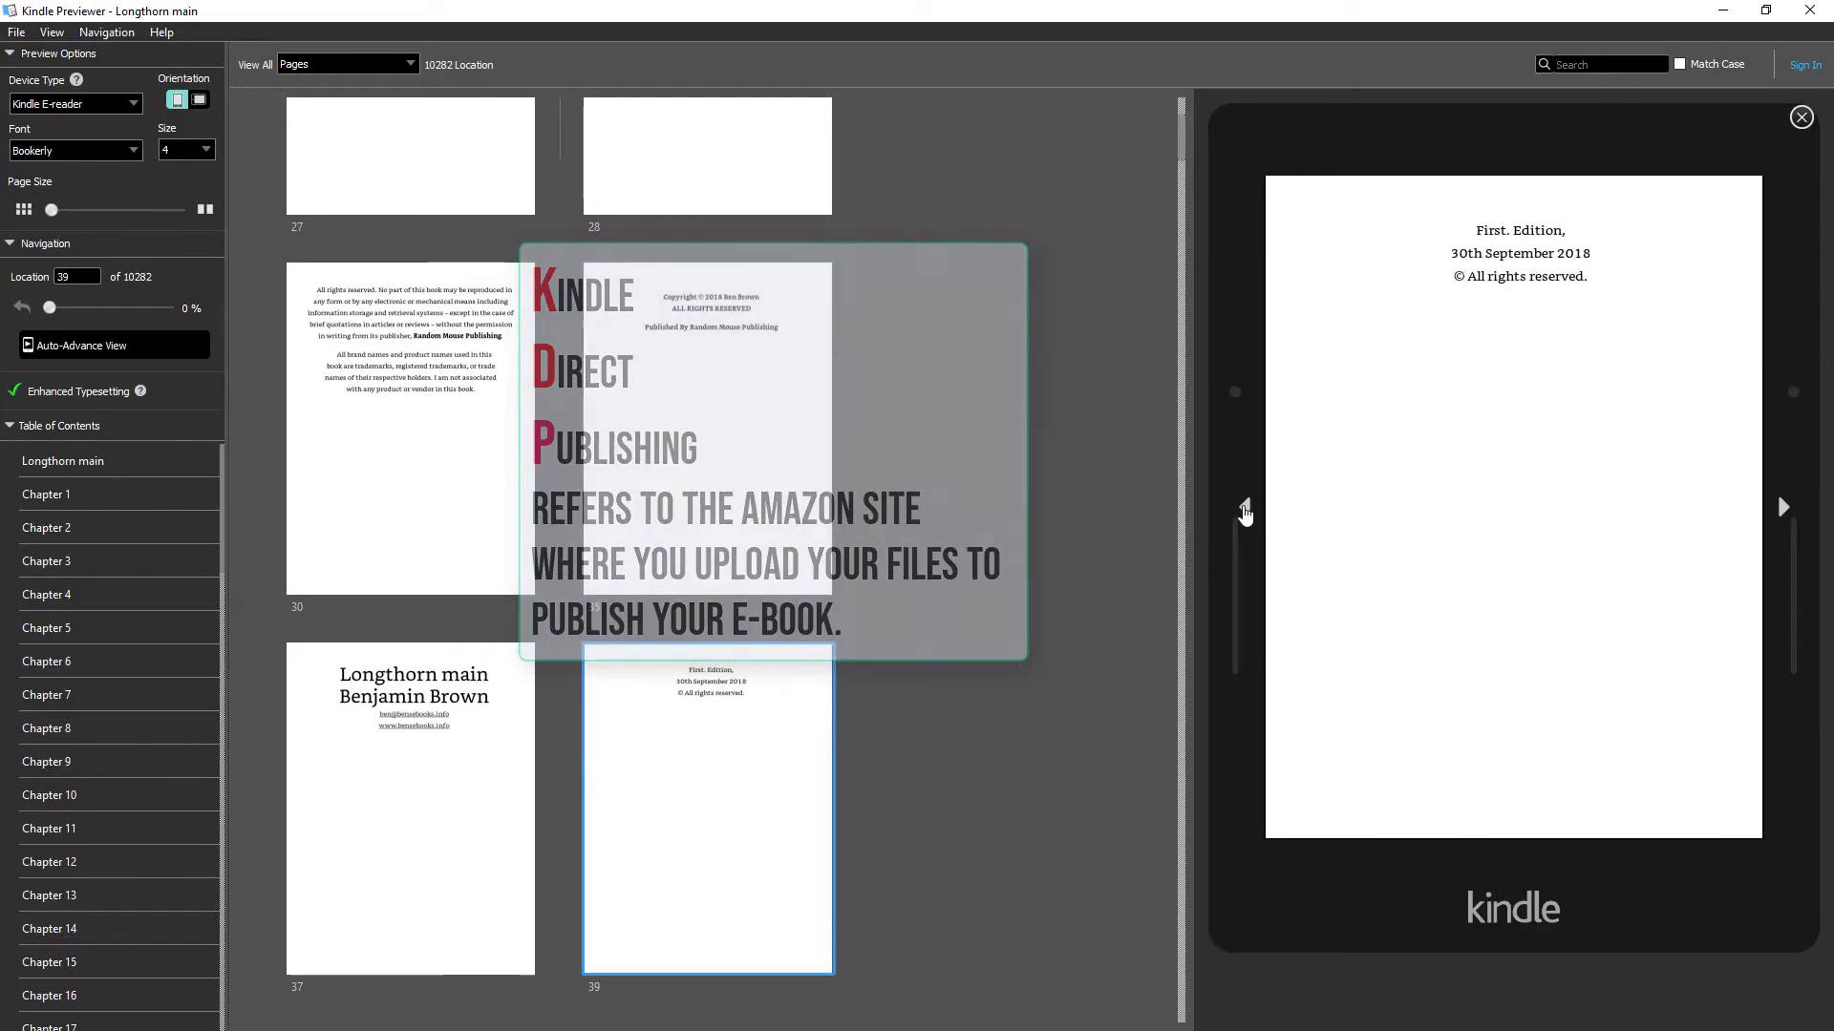
{"action": "left_click", "coordinate": [1244, 507]}
{"action": "left_click", "coordinate": [1245, 507]}
{"action": "left_click", "coordinate": [1245, 507]}
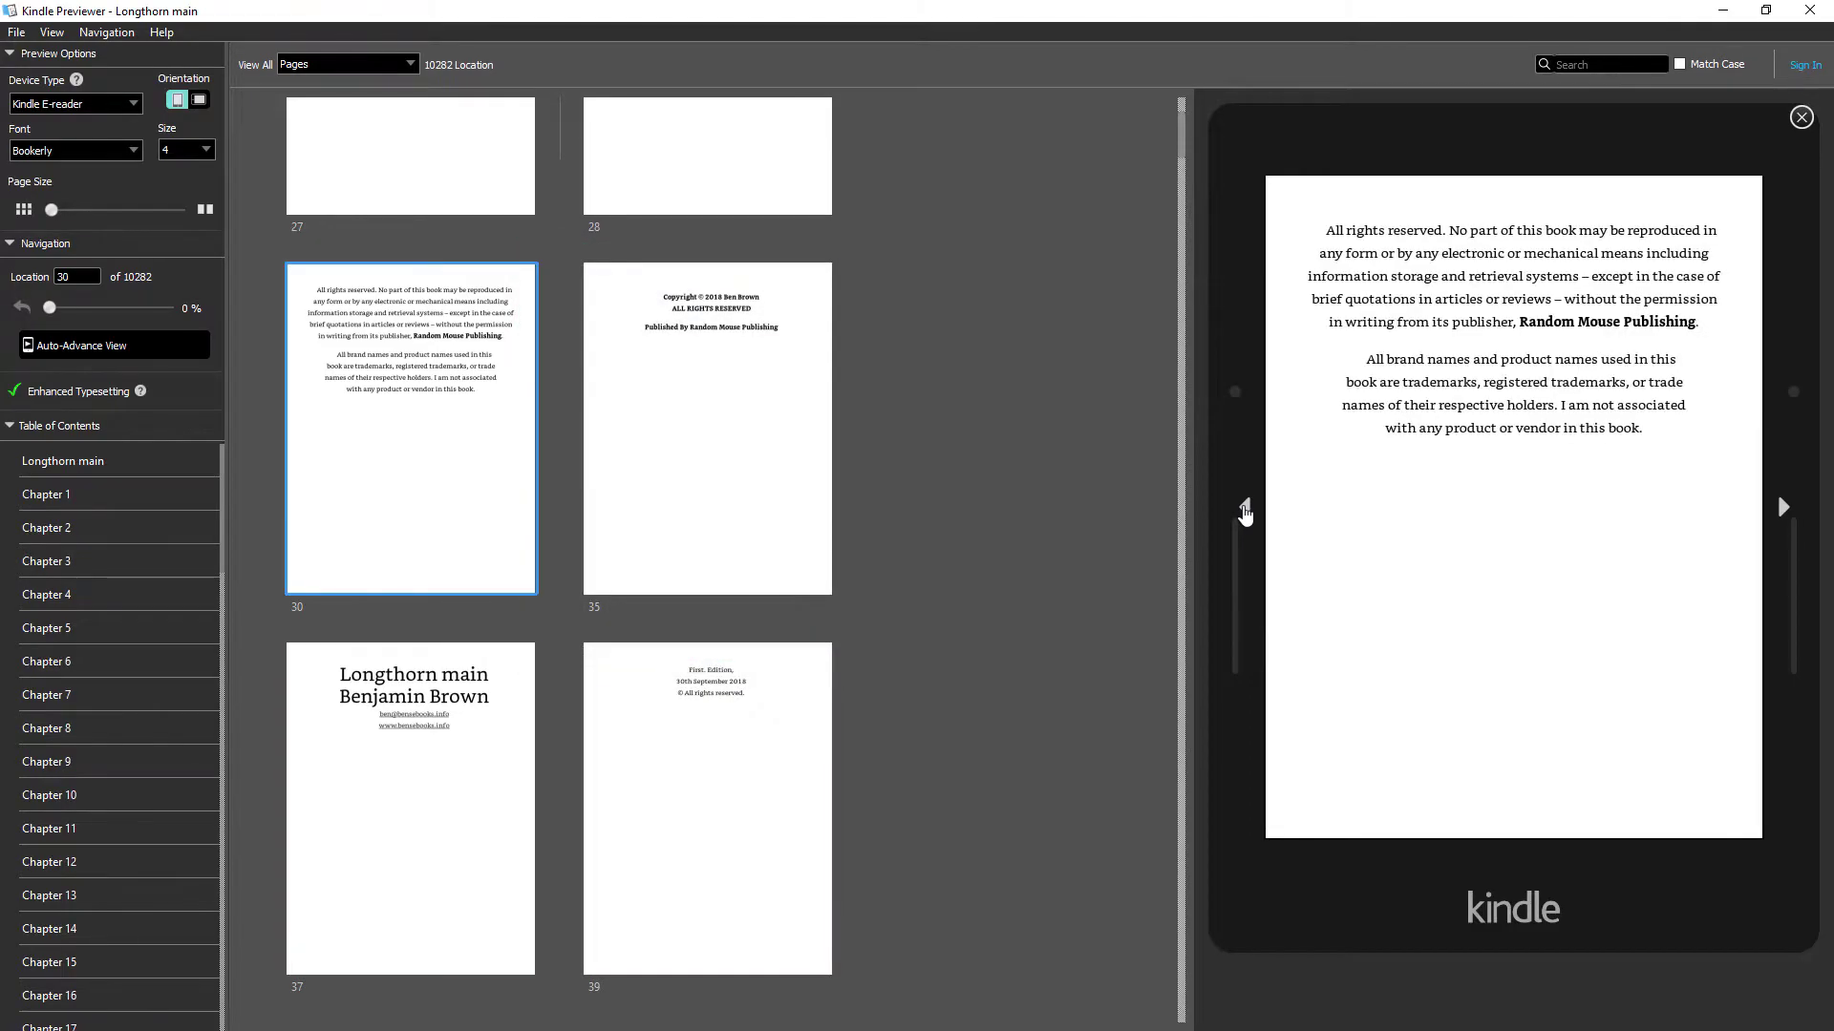
{"action": "left_click", "coordinate": [1245, 507]}
{"action": "left_click", "coordinate": [1244, 507]}
{"action": "left_click", "coordinate": [1244, 507]}
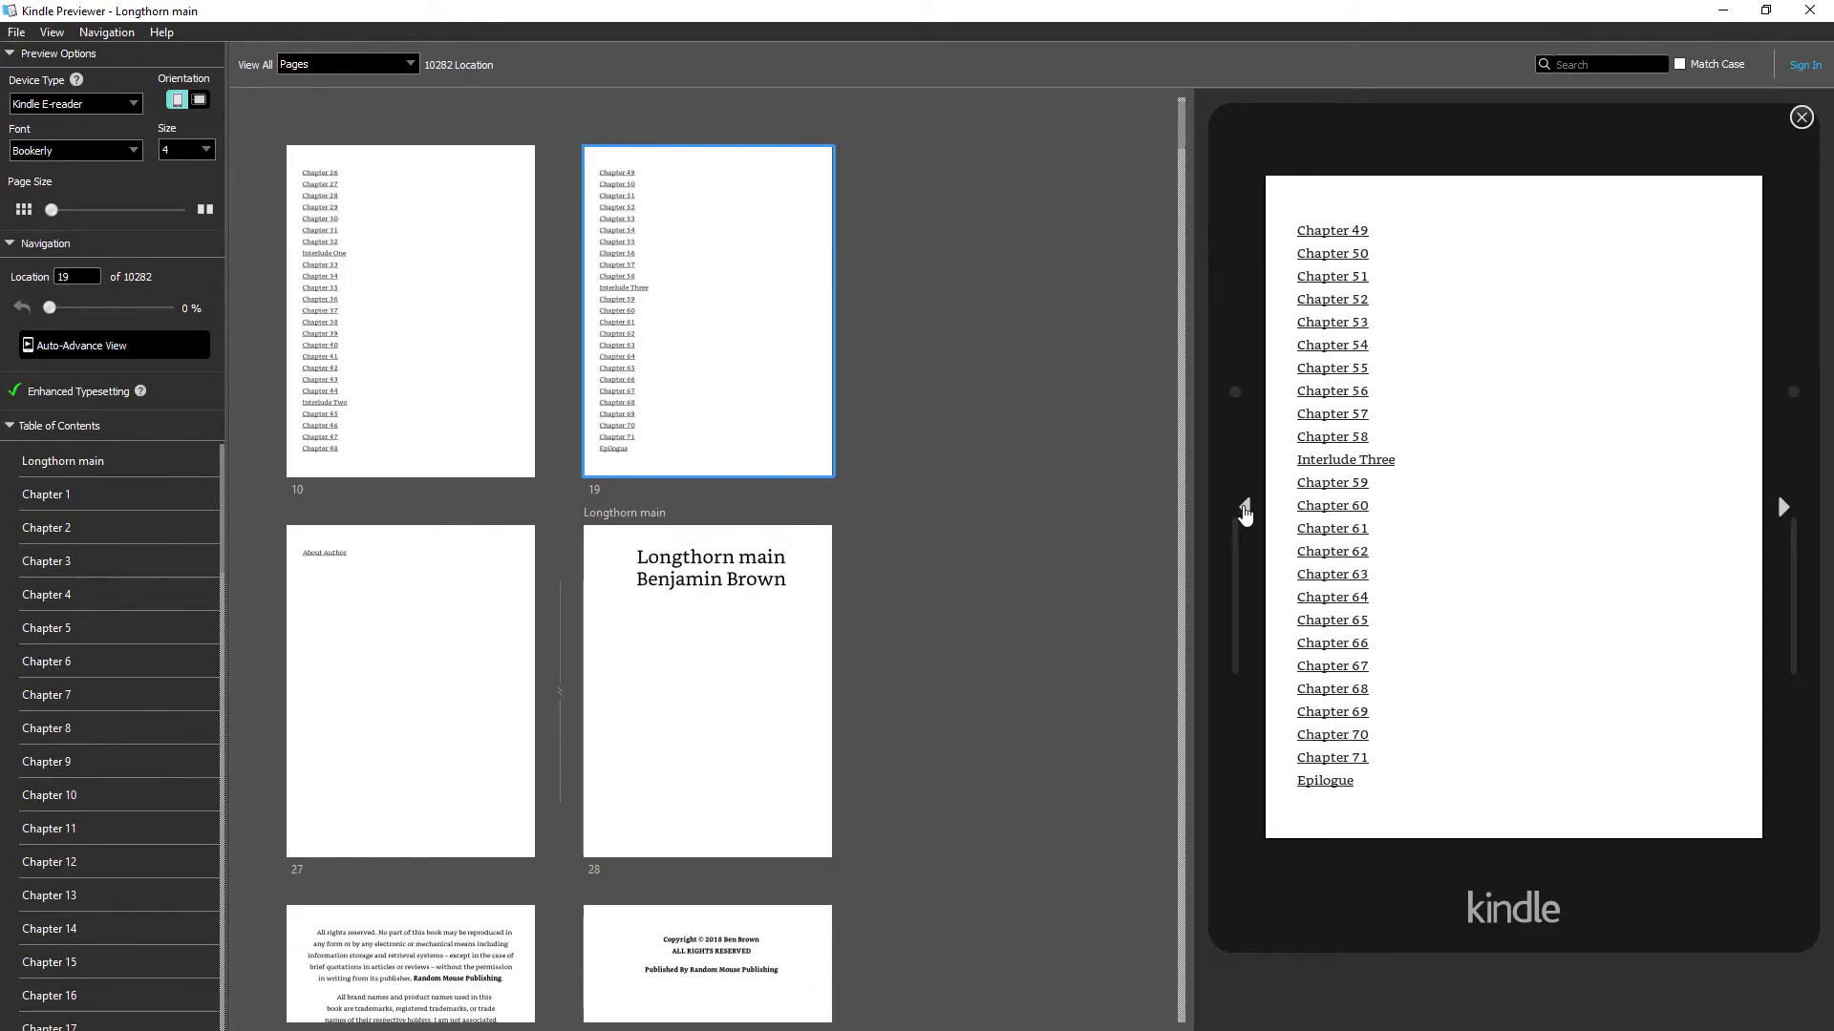
{"action": "left_click", "coordinate": [1244, 507]}
{"action": "left_click", "coordinate": [1245, 507]}
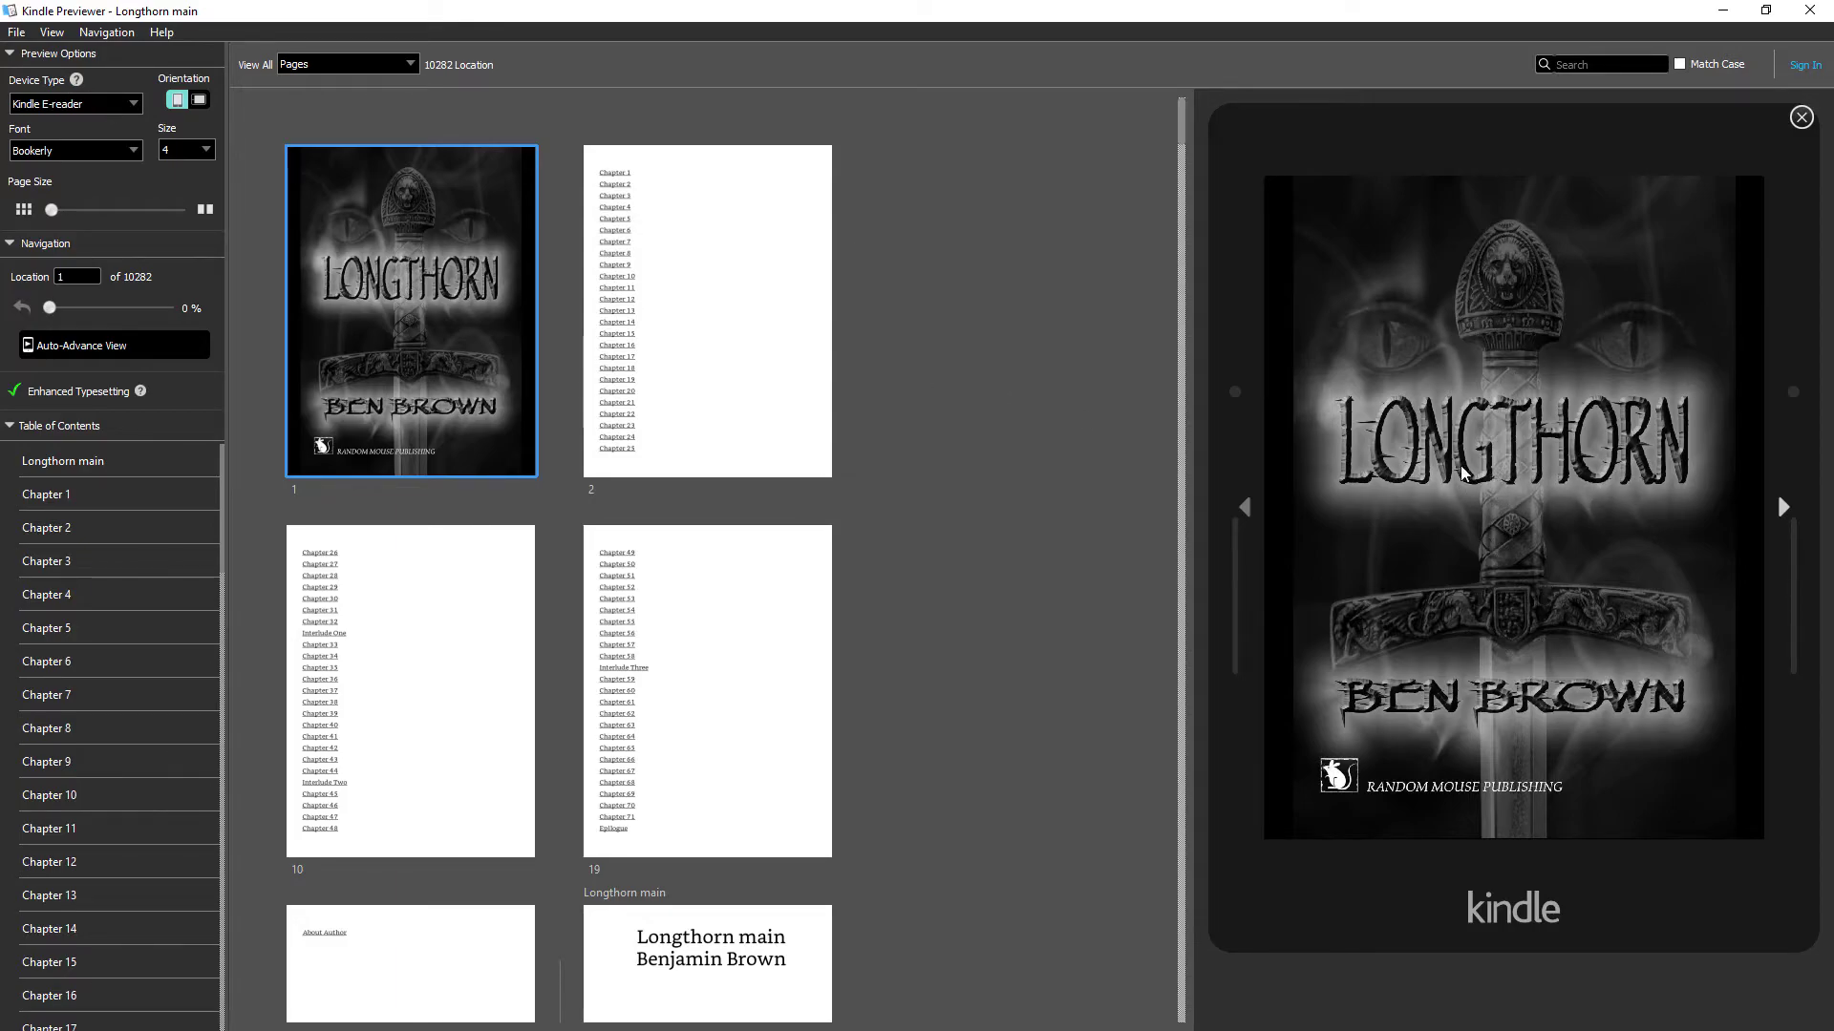
Preview the book in Tablet, then Phone layout, and jump to Chapter 1 from the contents
{"action": "left_click", "coordinate": [64, 103]}
{"action": "left_click", "coordinate": [55, 133]}
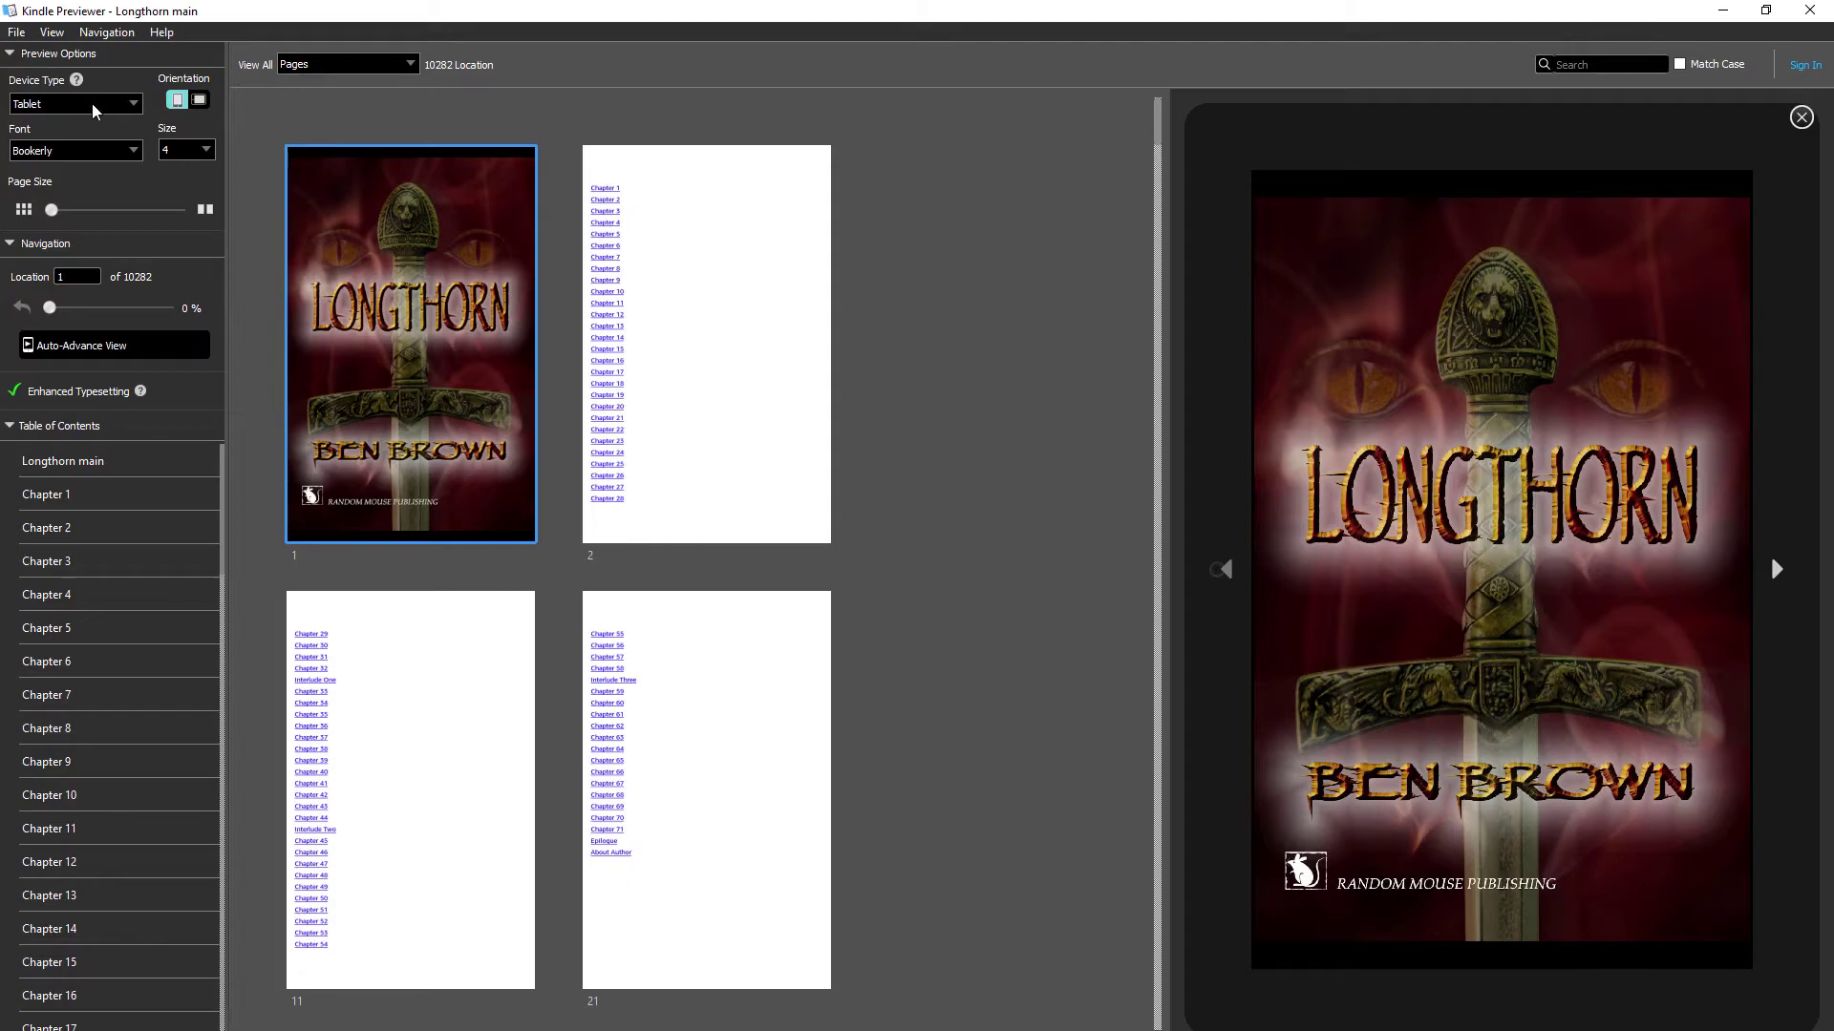
{"action": "left_click", "coordinate": [95, 107]}
{"action": "left_click", "coordinate": [67, 152]}
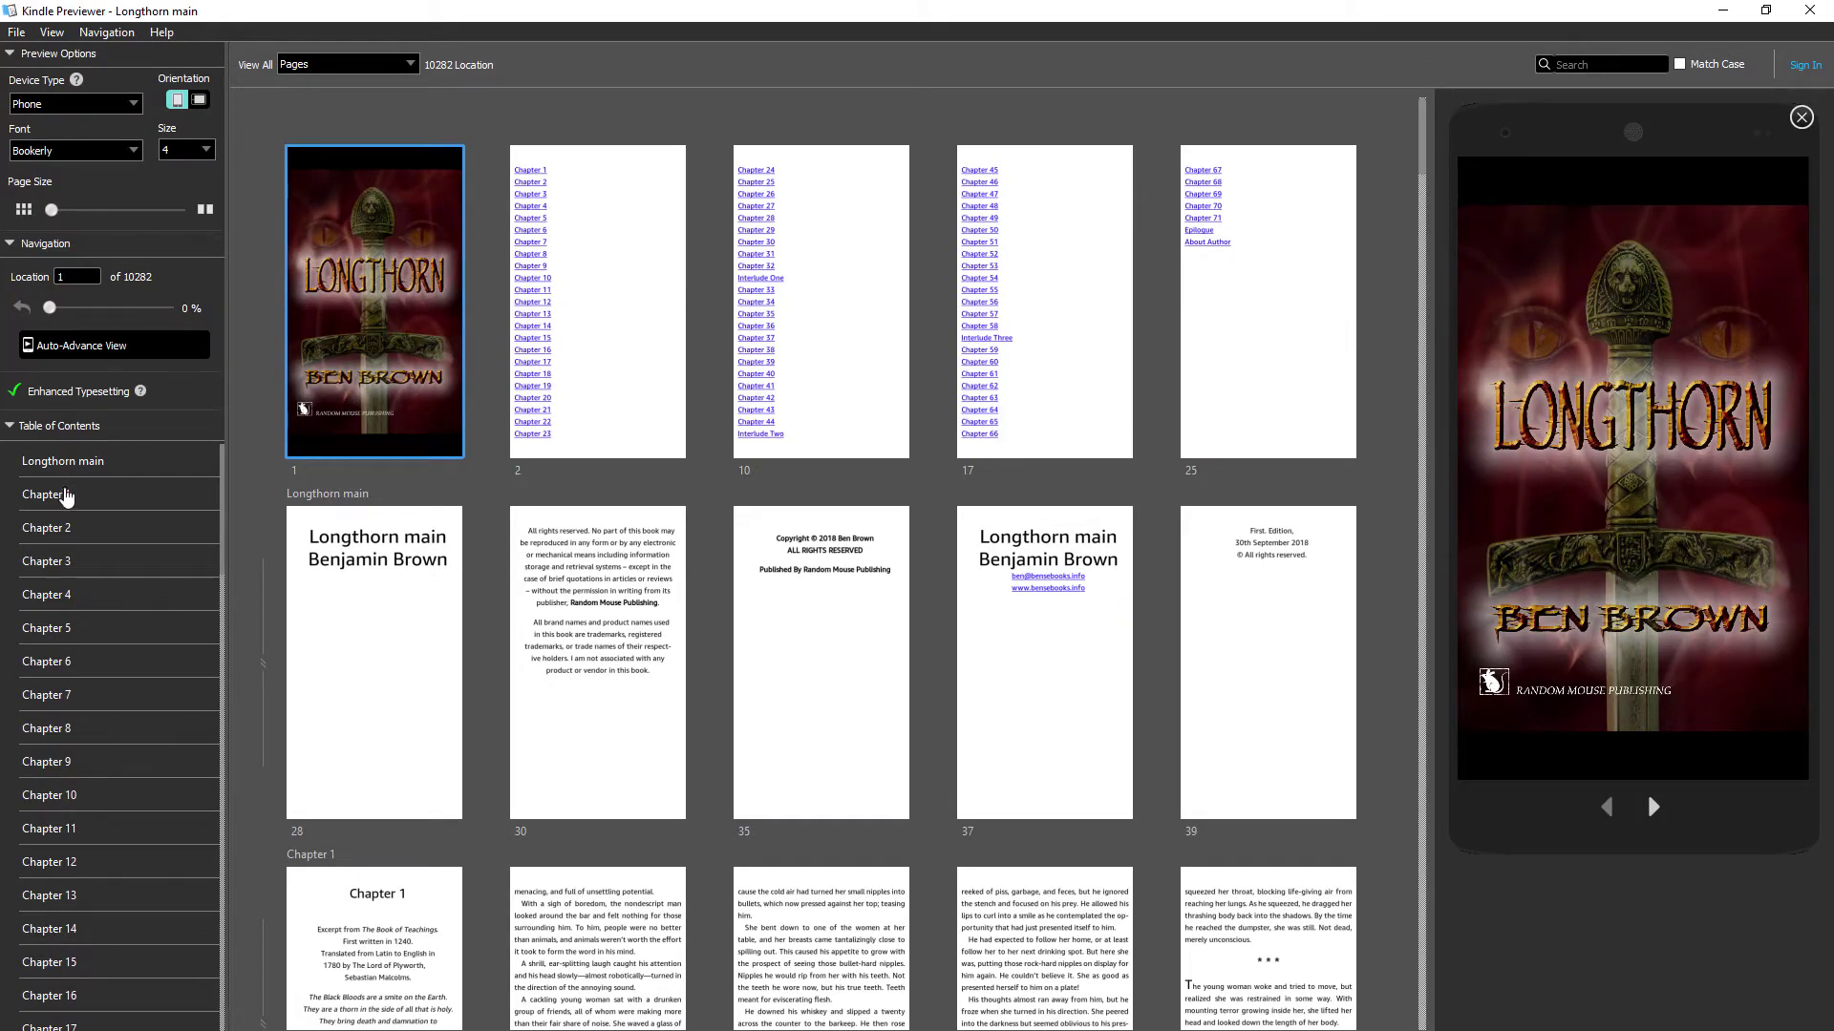
{"action": "left_click", "coordinate": [65, 496]}
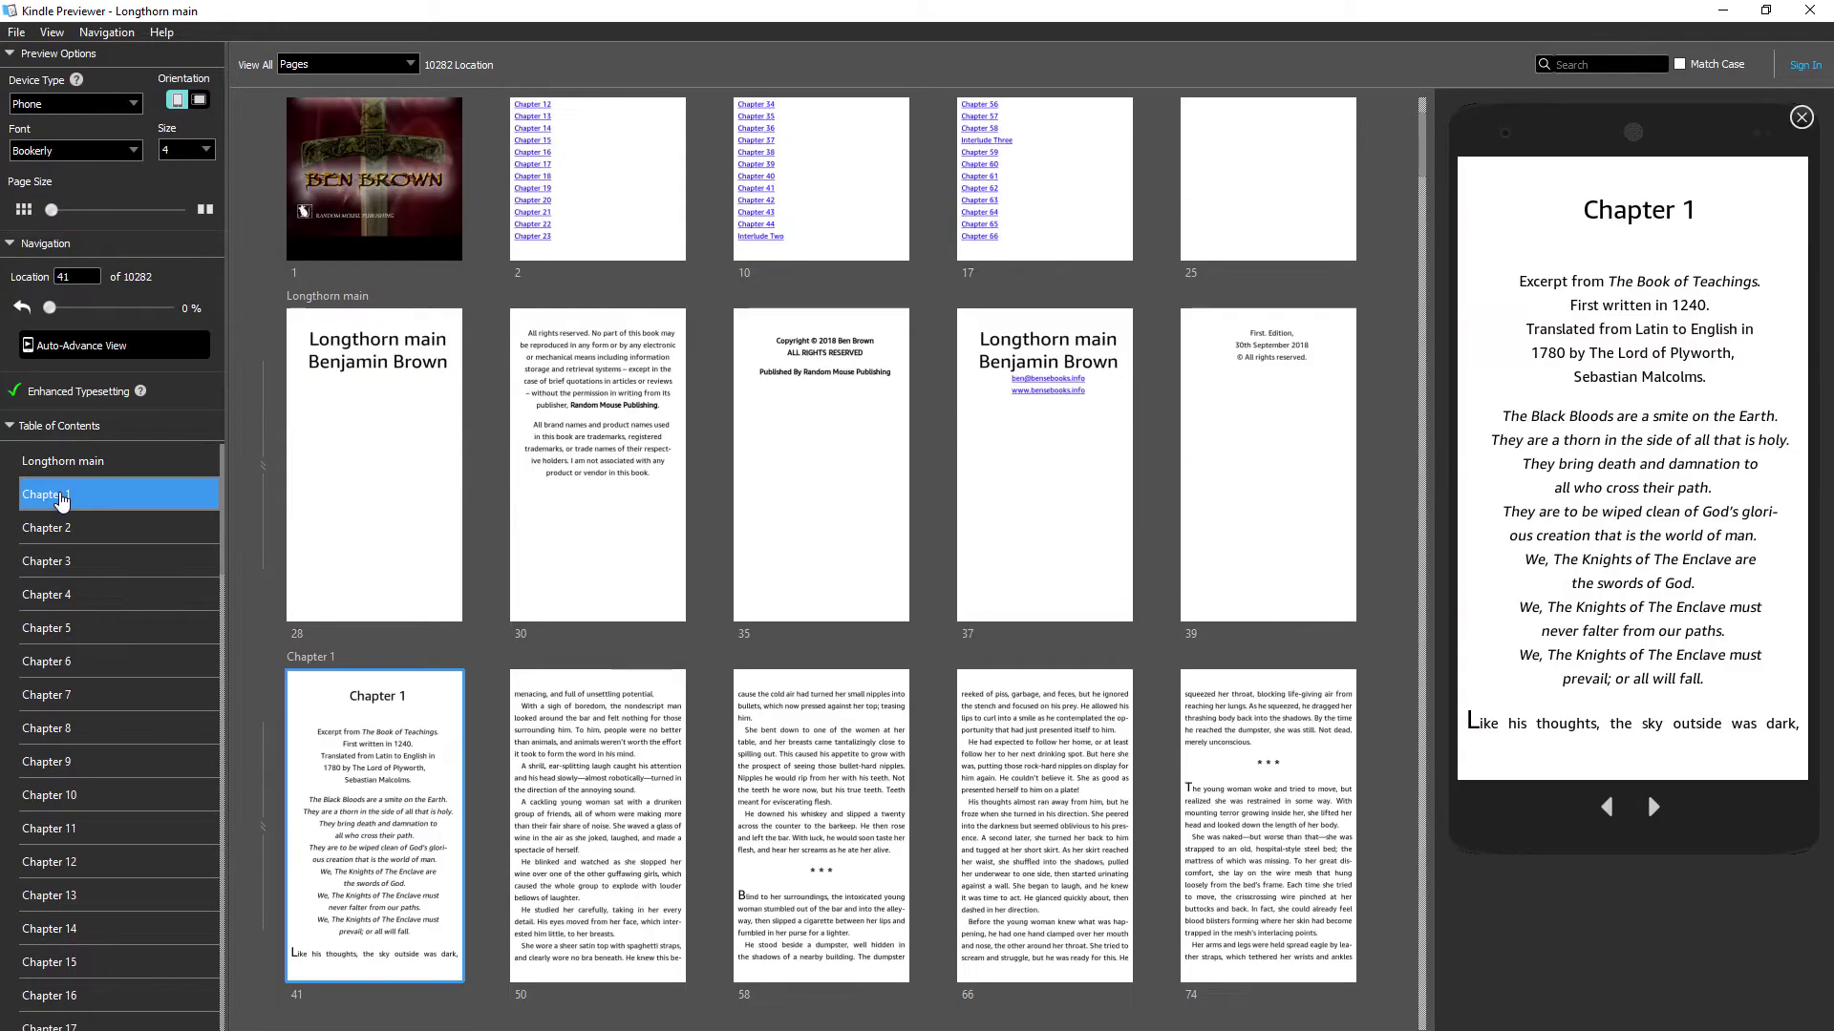
{"action": "left_click", "coordinate": [113, 105]}
Return to Kindle E-reader view and turn three pages forward to the * * * scene break
{"action": "left_click", "coordinate": [69, 178]}
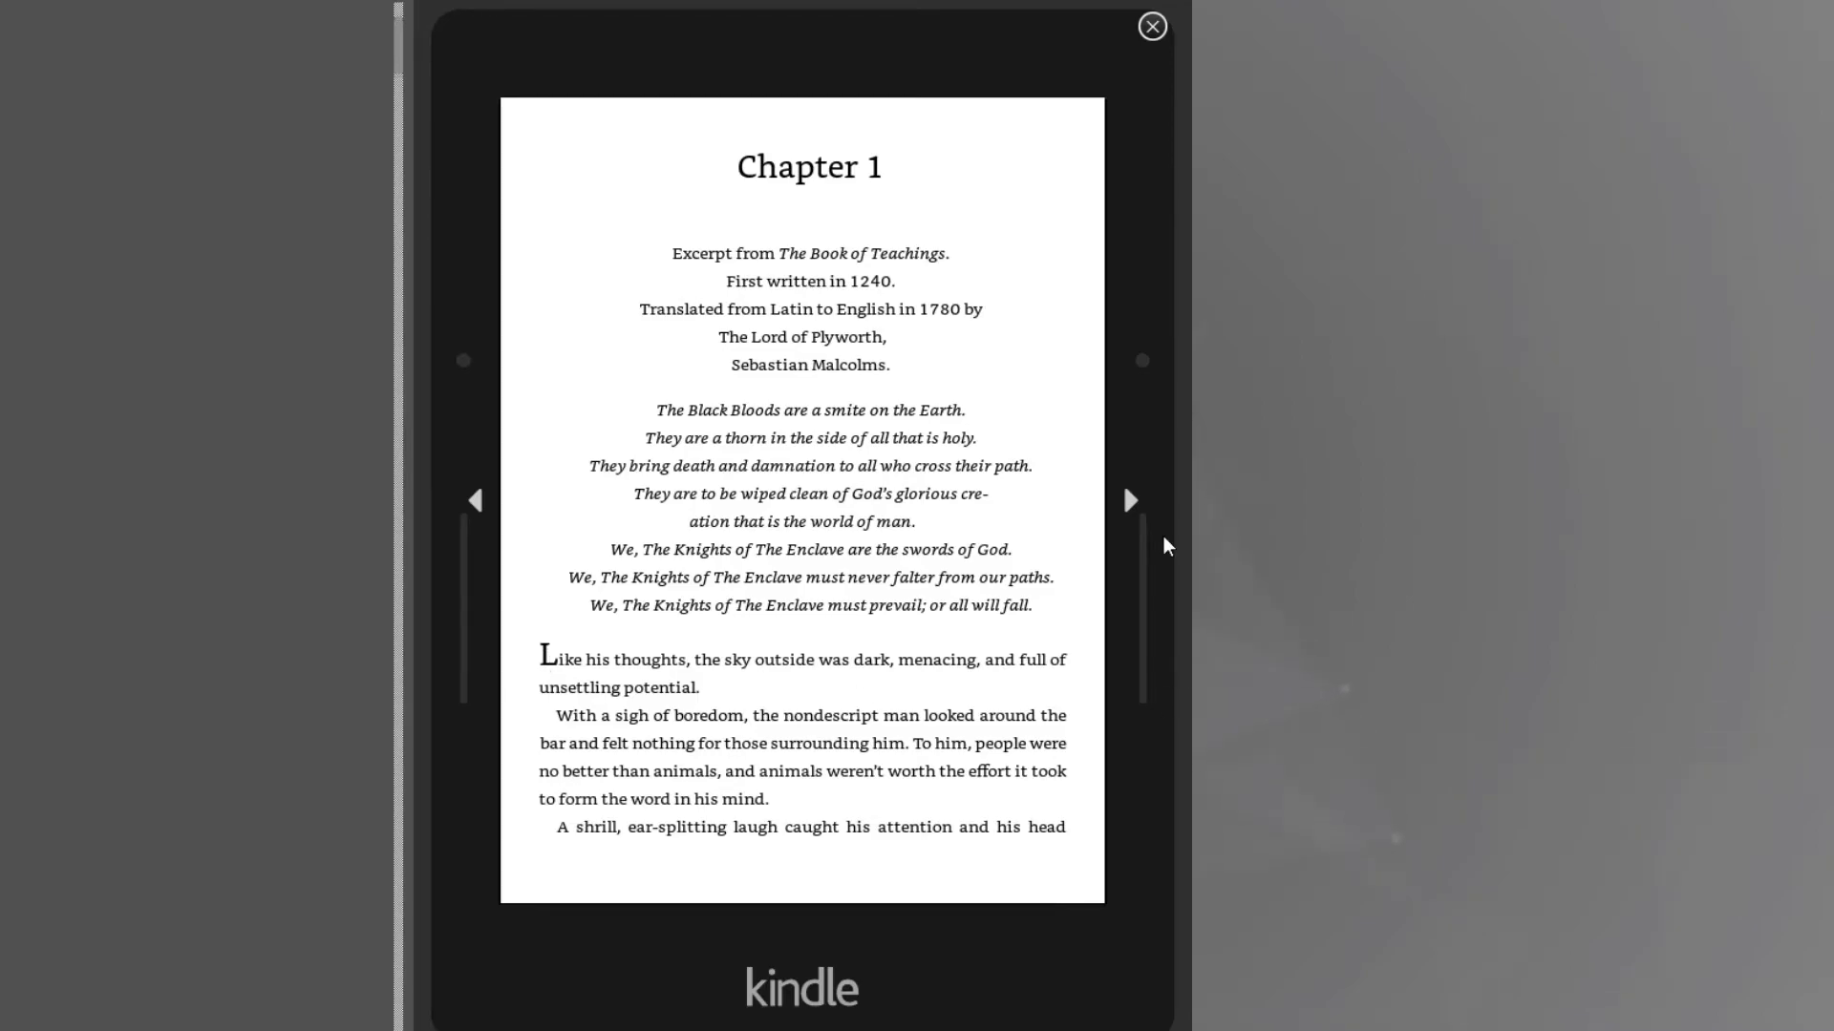
{"action": "left_click", "coordinate": [1126, 503]}
{"action": "left_click", "coordinate": [1126, 503]}
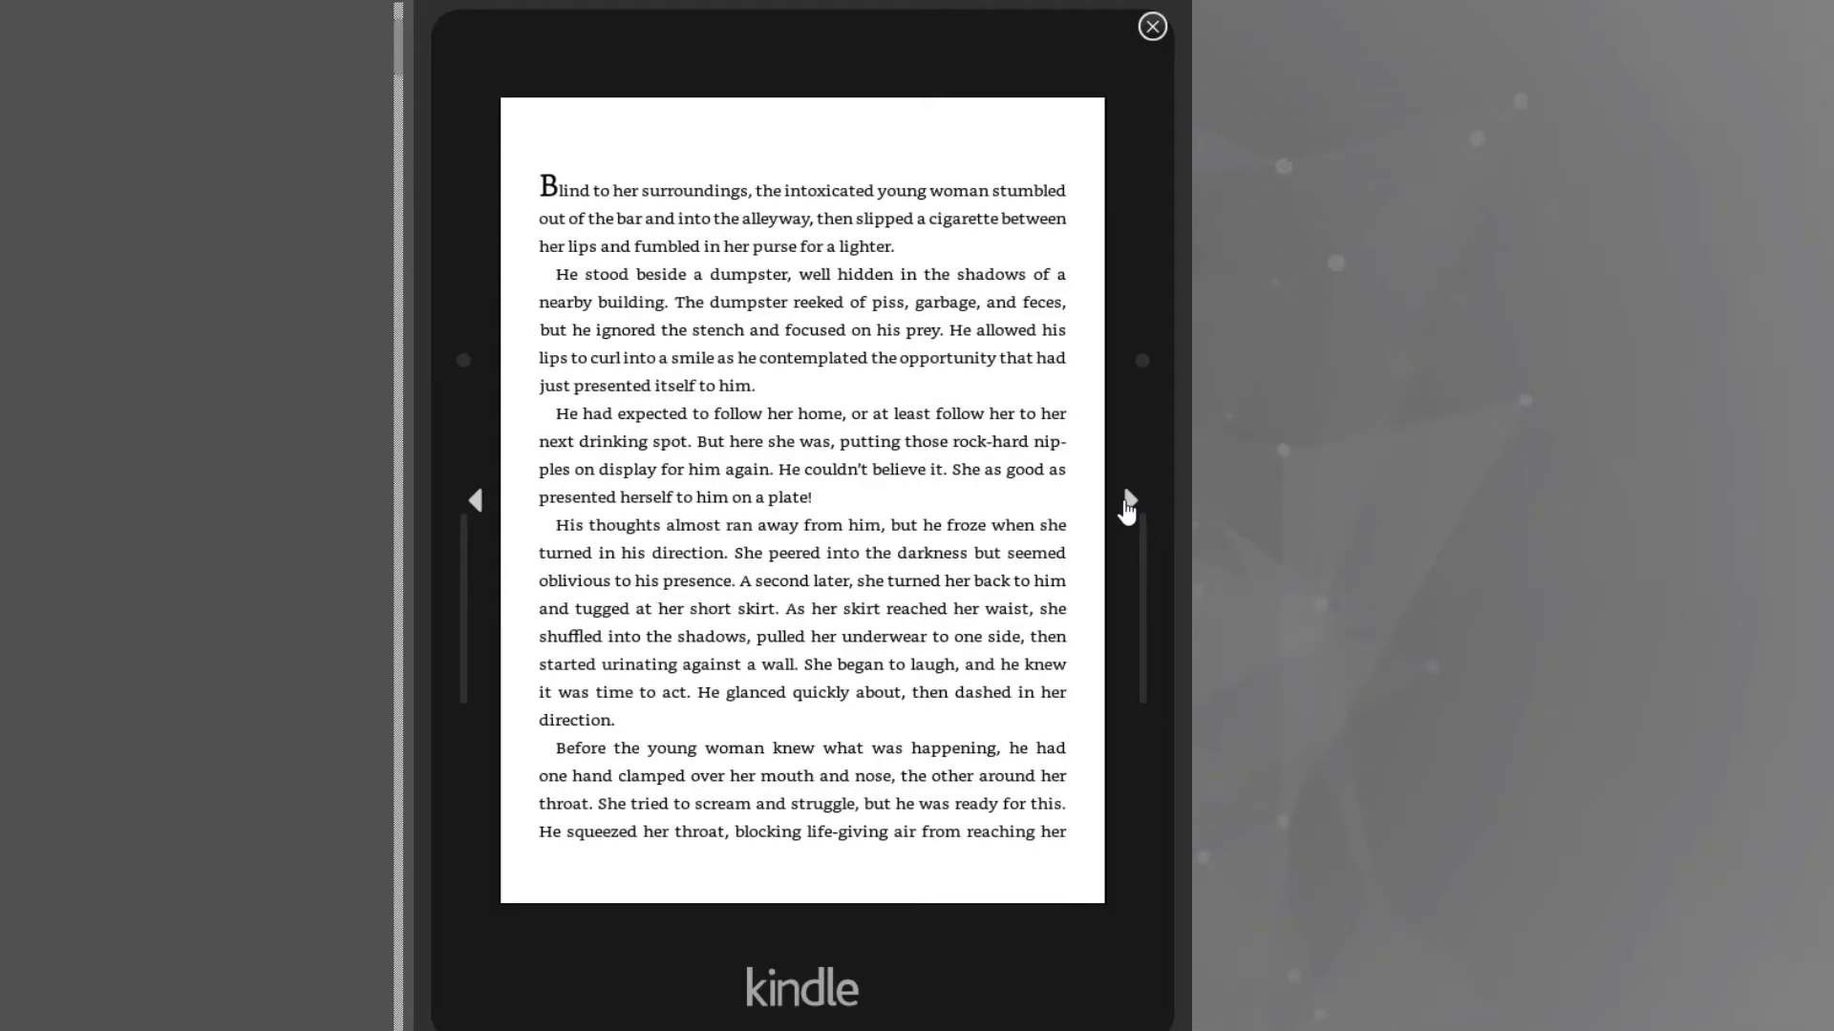
{"action": "left_click", "coordinate": [1126, 503]}
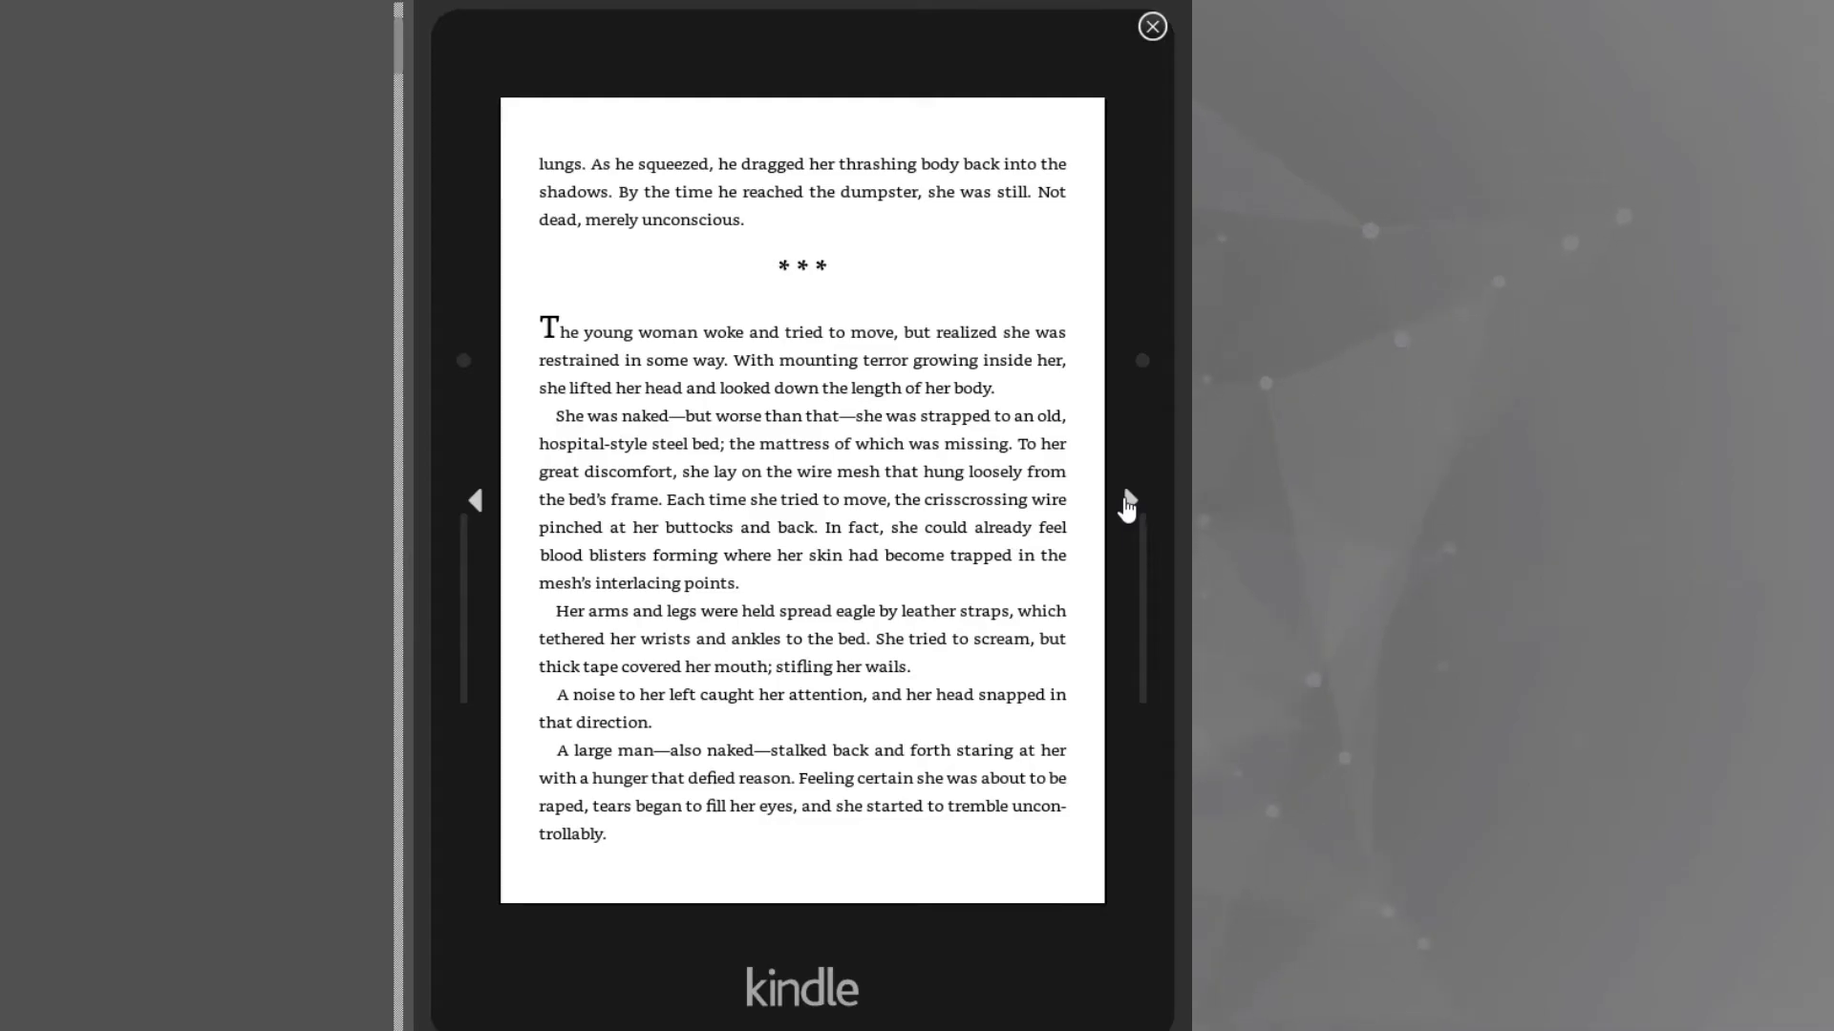